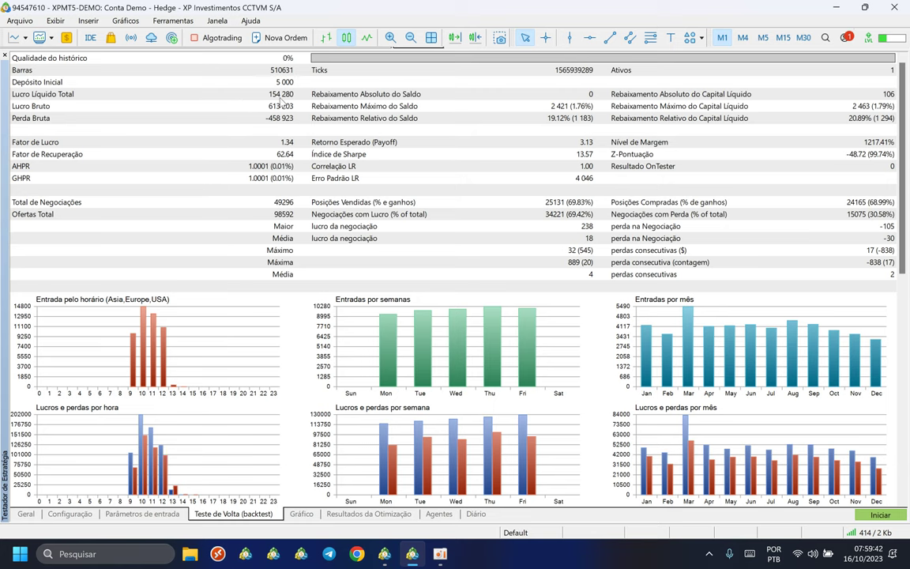
Review the backtest's transaction list from the latest trades back to the first entry, and return to the report view
right_click(404, 157)
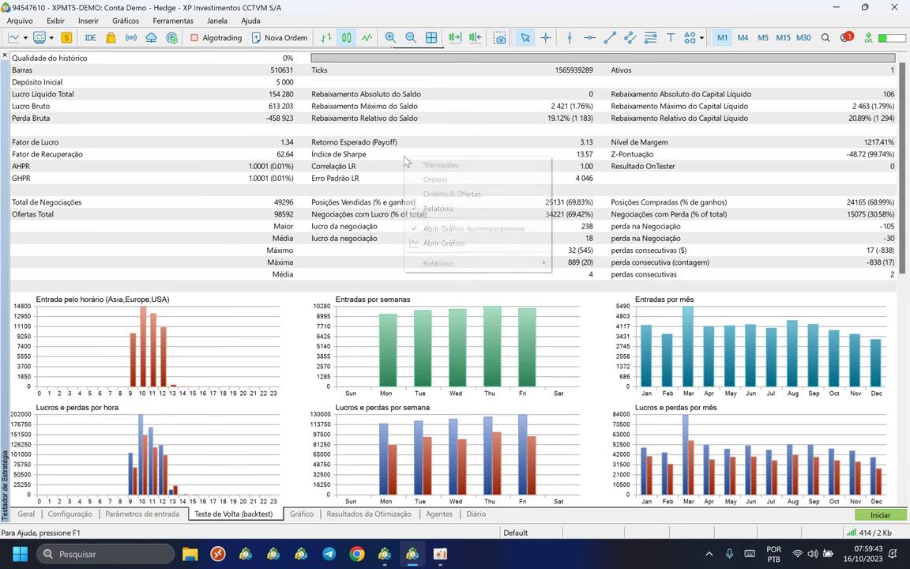
click(461, 166)
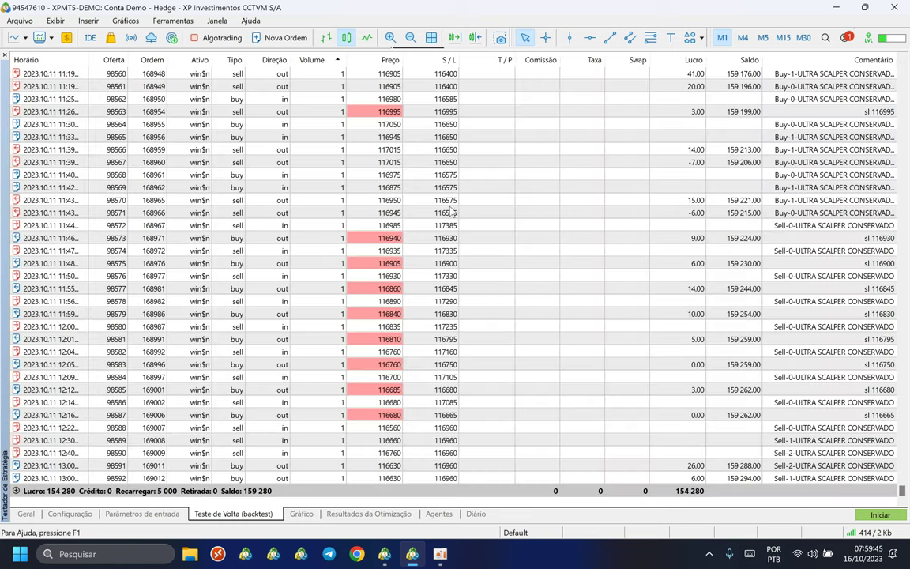
click(342, 86)
scroll(337, 121, up, 15)
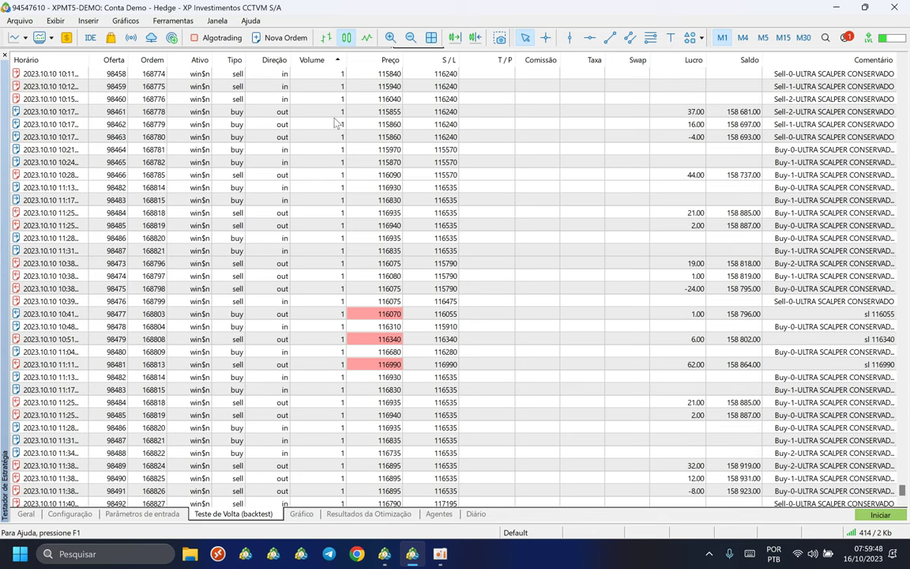
scroll(337, 121, up, 10)
click(338, 124)
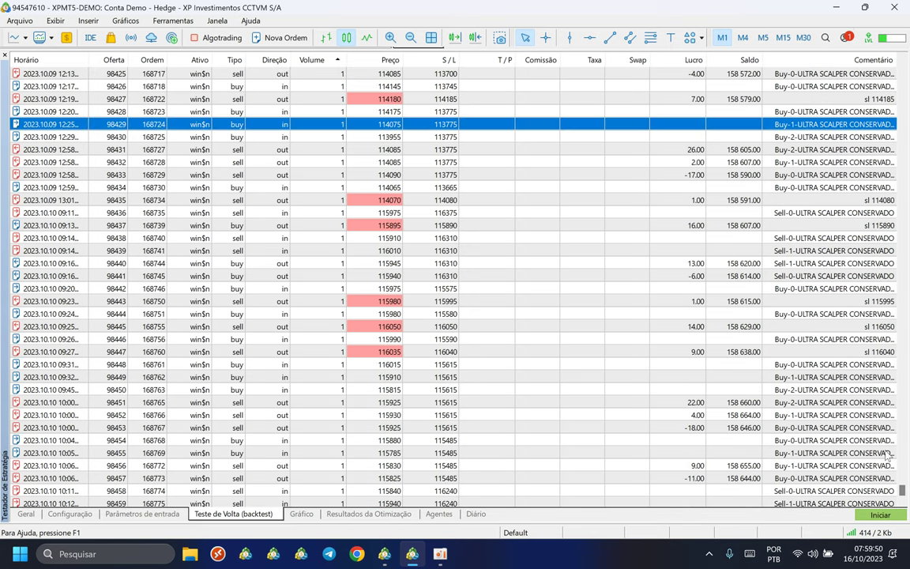
drag(899, 482, 907, 57)
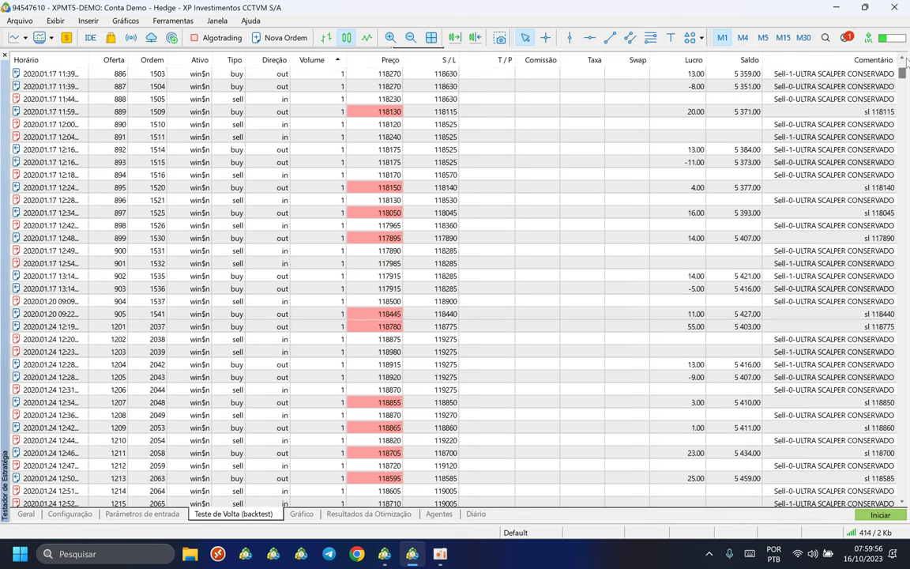
right_click(313, 187)
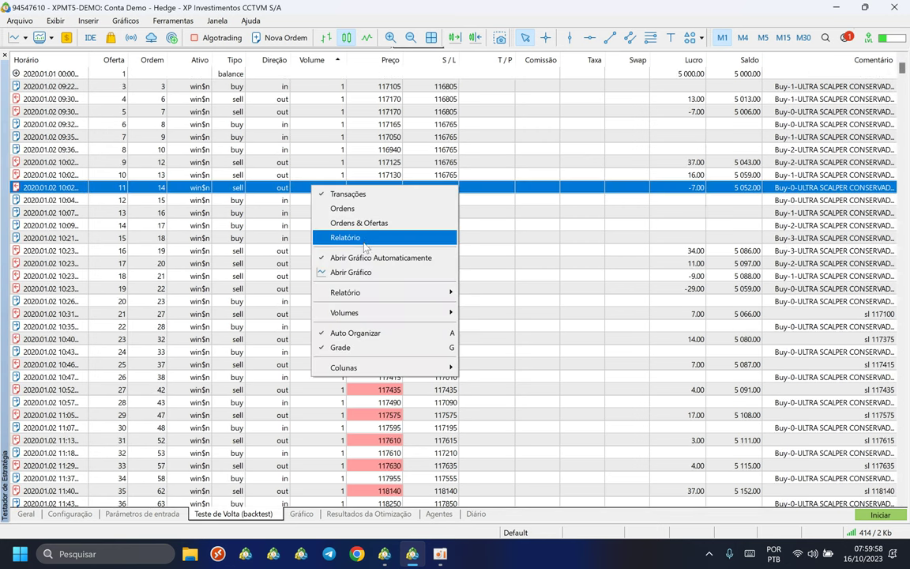
click(366, 239)
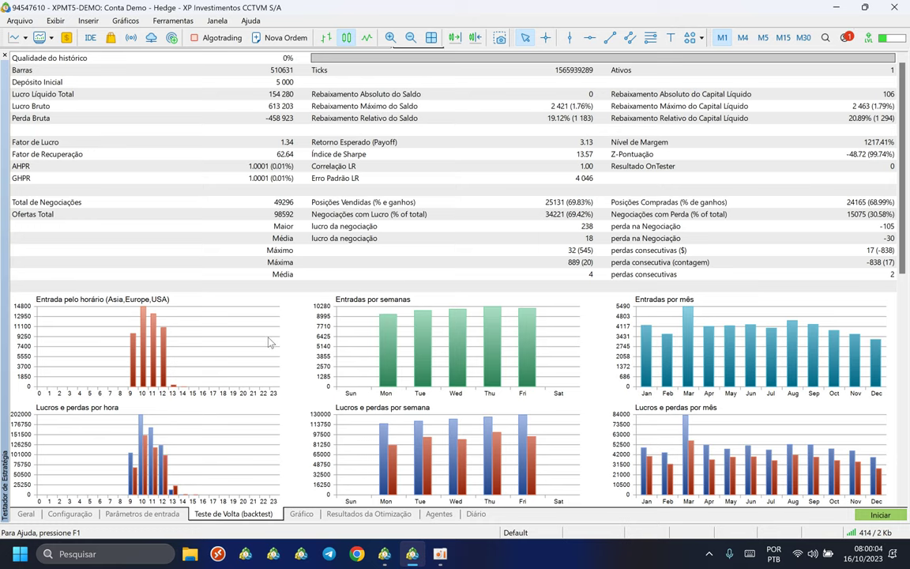
Open the Robô ZOE - Invest archive from the desktop, dismiss the licence reminder and move the archive window clear of the desktop icons
key(super+d)
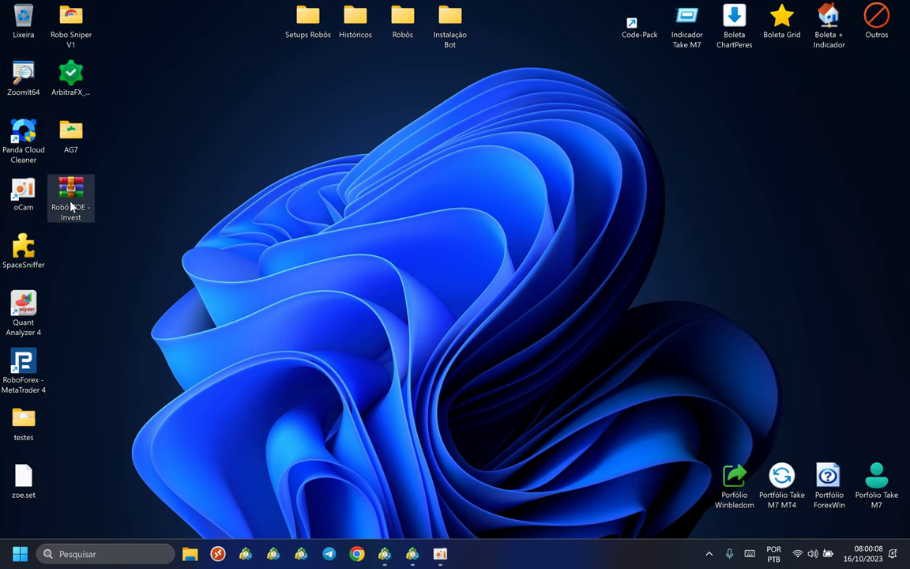
double_click(81, 203)
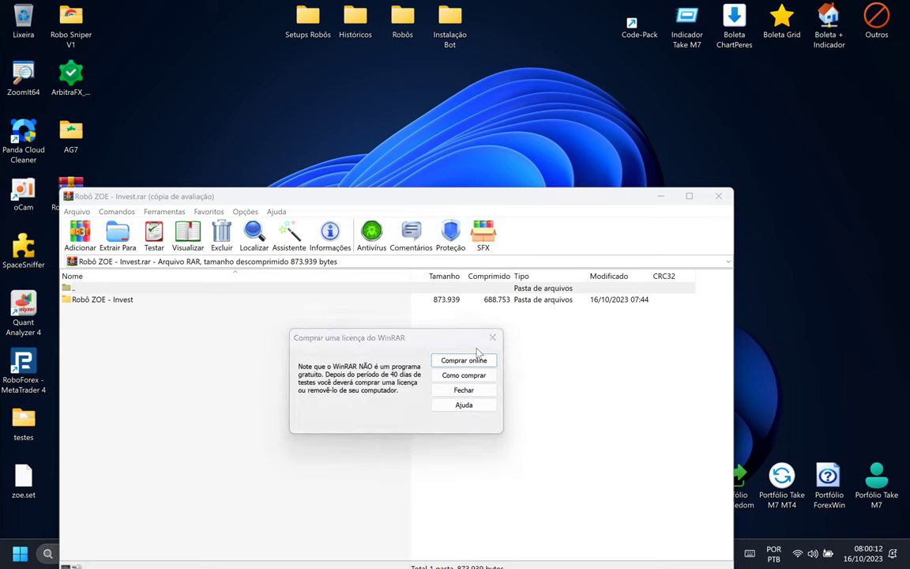
key(Tab)
key(Tab)
key(Return)
drag(207, 196, 377, 106)
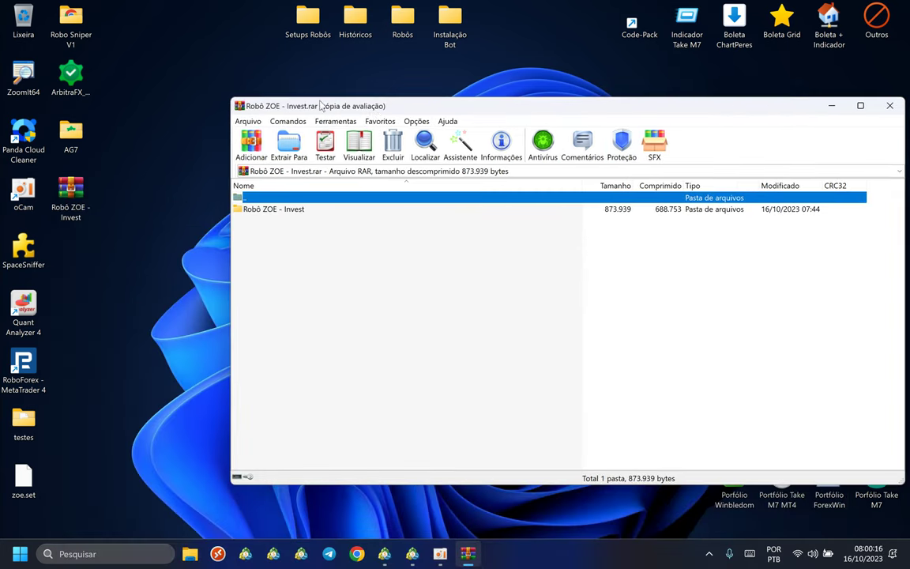
Extract the Robô ZOE - Invest folder from the archive to the desktop and close the archive
click(264, 210)
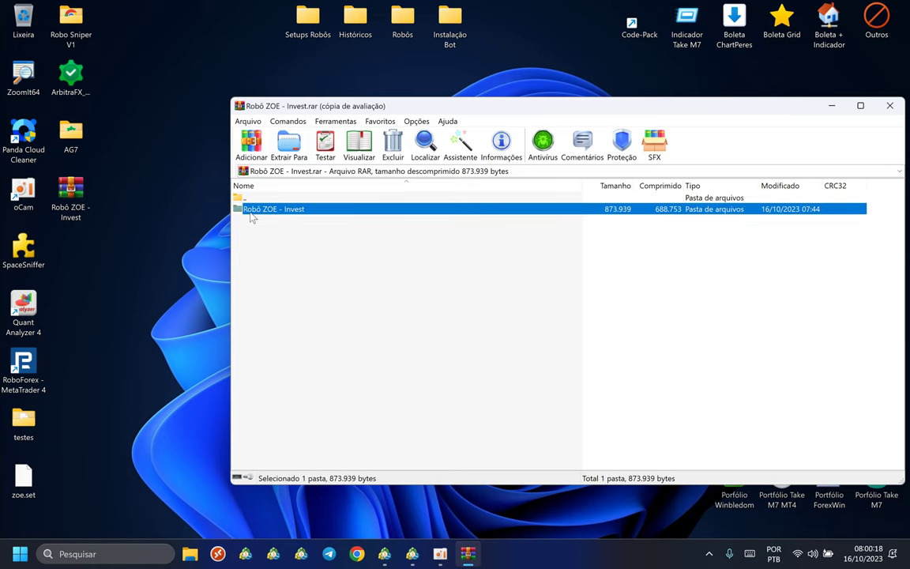
click(71, 197)
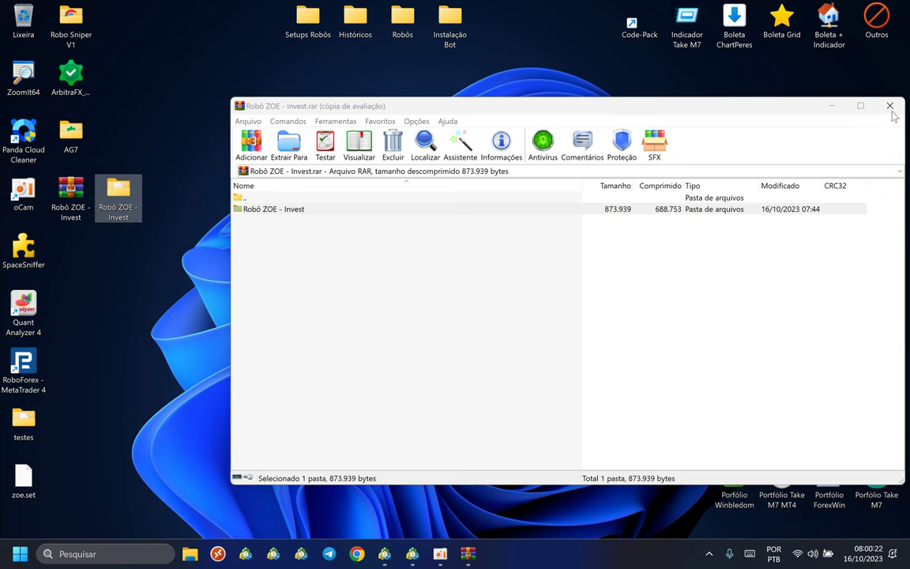
click(799, 103)
key(alt+F4)
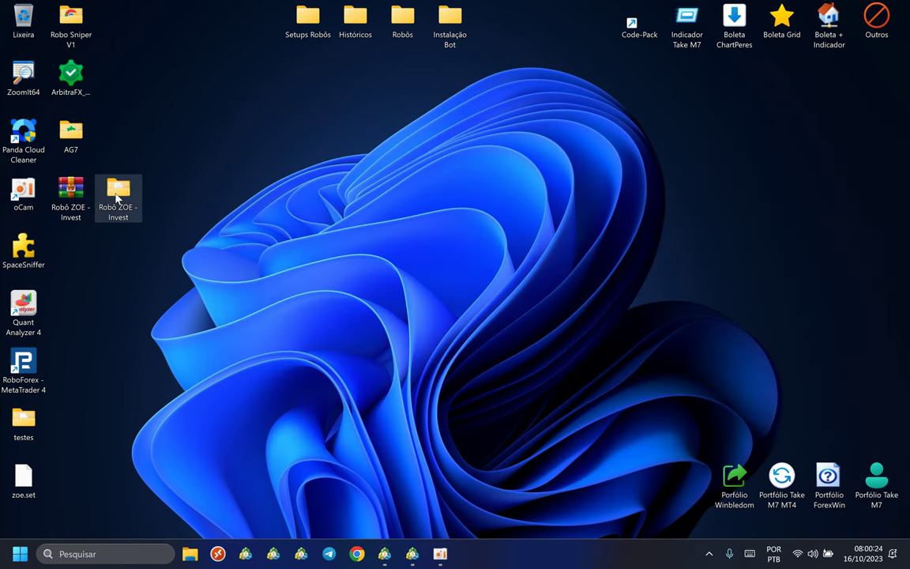
Open the extracted Robô ZOE - Invest folder in a maximized window and widen the Nome column to show the full folder names
double_click(118, 192)
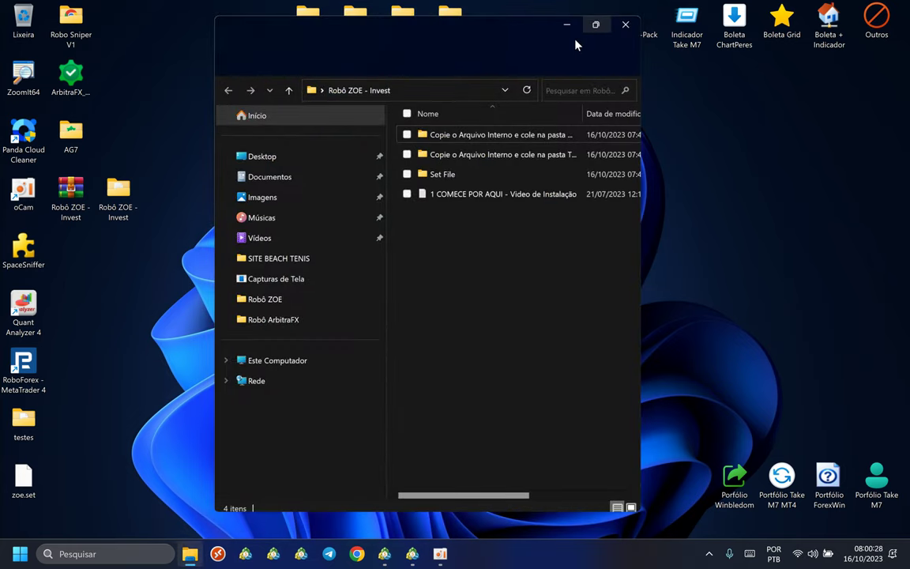
click(593, 25)
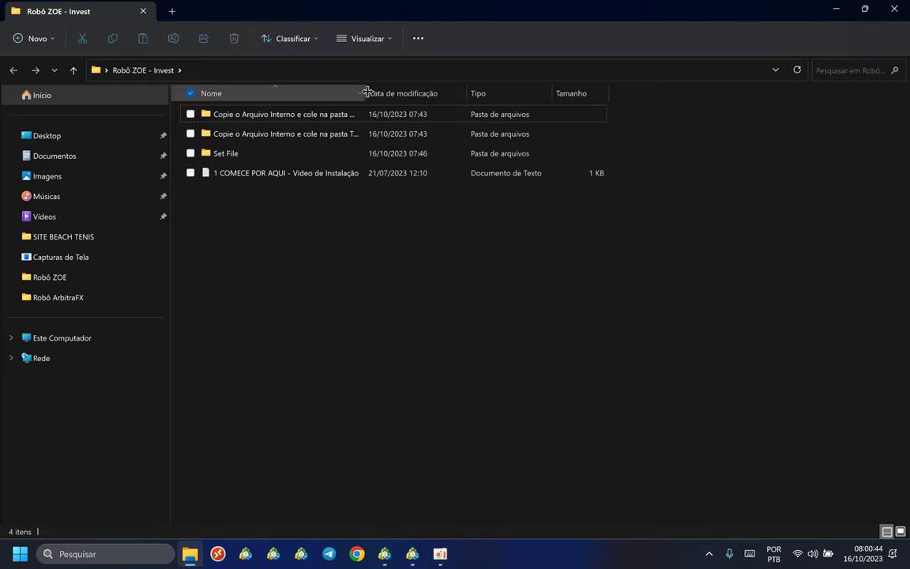
drag(366, 92, 496, 87)
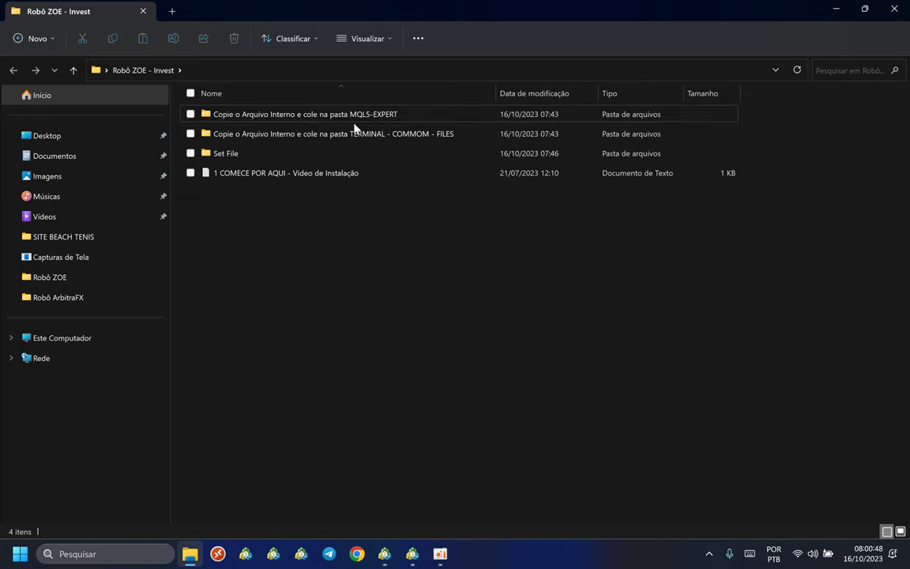
Copy the ZOE_INVEST_cli_v113 program from the folder whose contents belong in MQL5-EXPERT
click(227, 118)
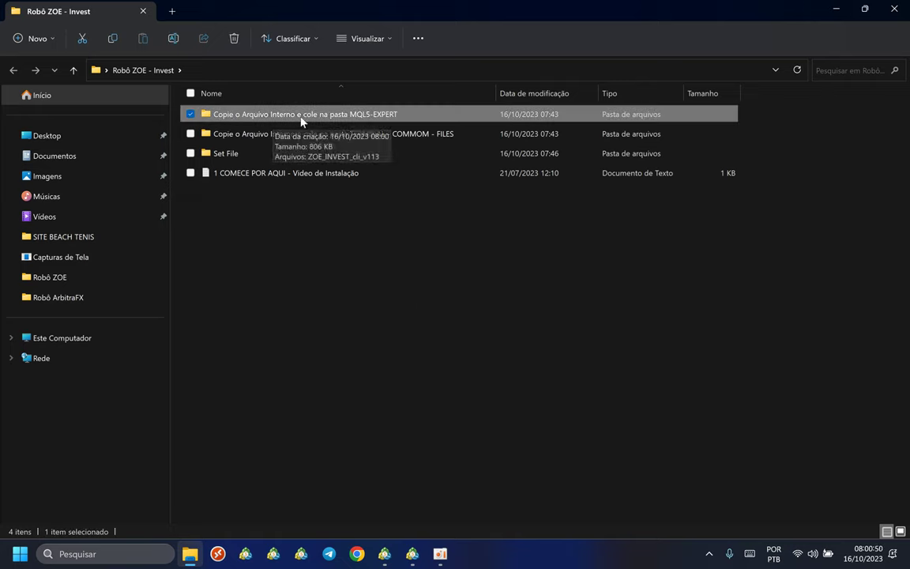
double_click(372, 116)
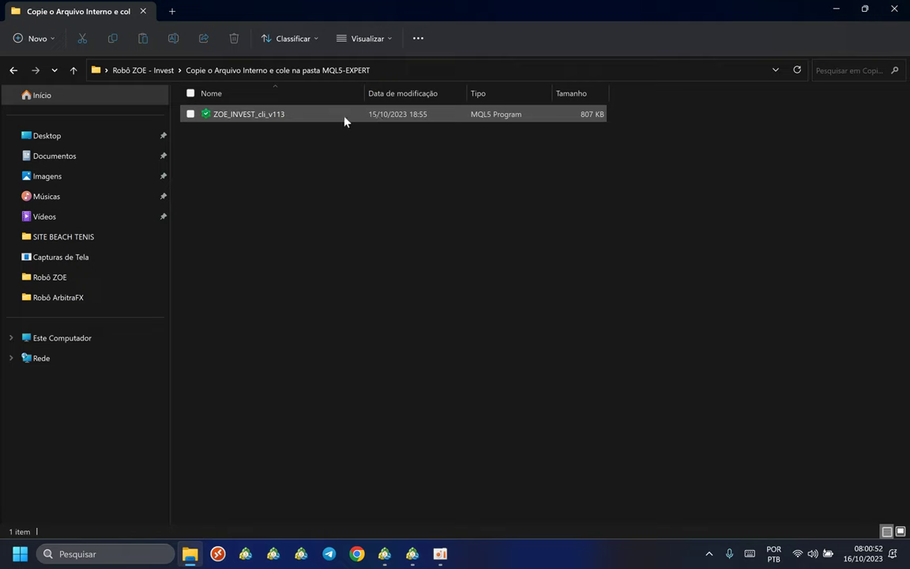
click(238, 120)
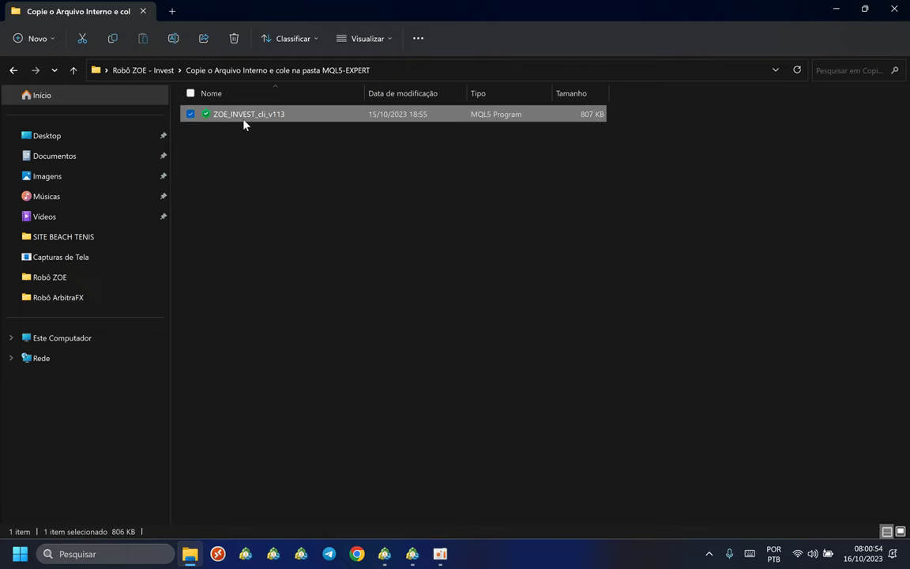
Switch to the MetaTrader 5 terminal and open its data folder in a maximized window
click(385, 552)
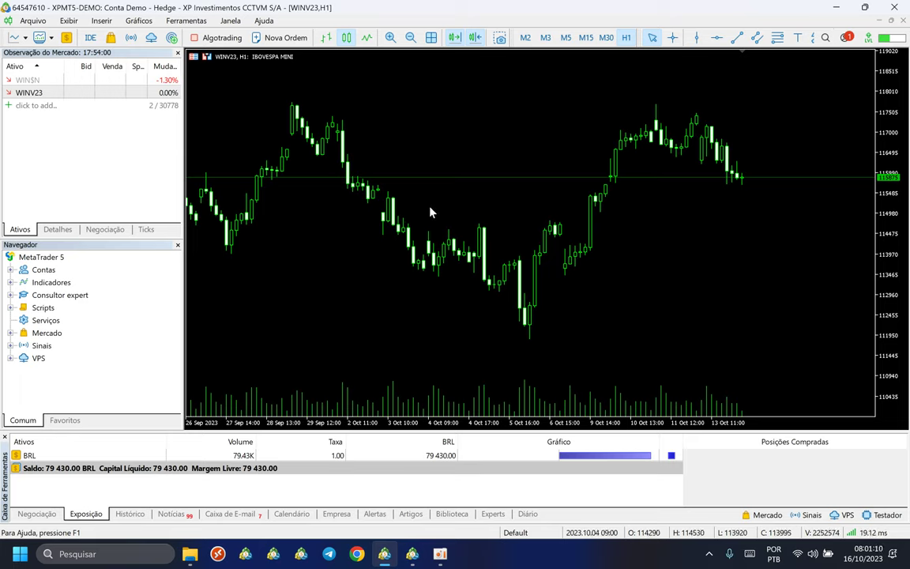
click(33, 21)
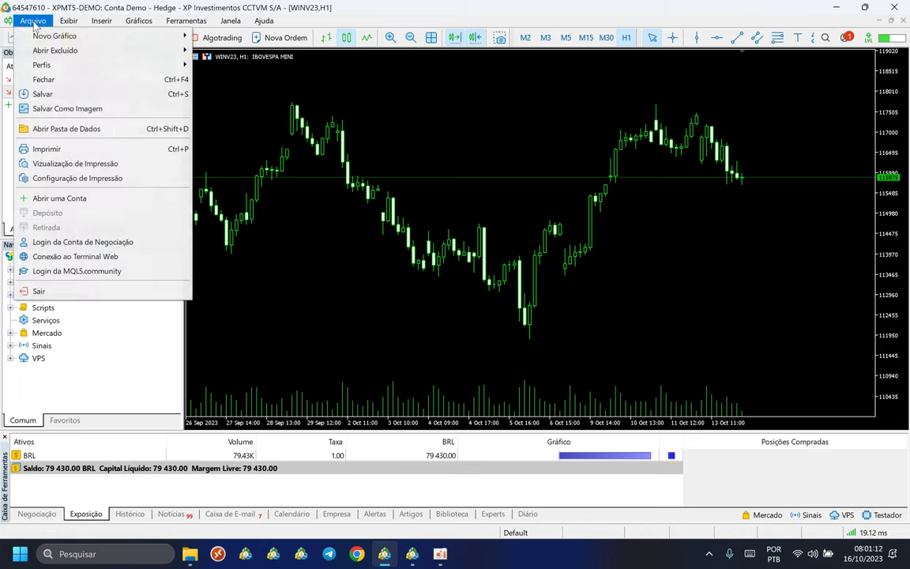
click(34, 22)
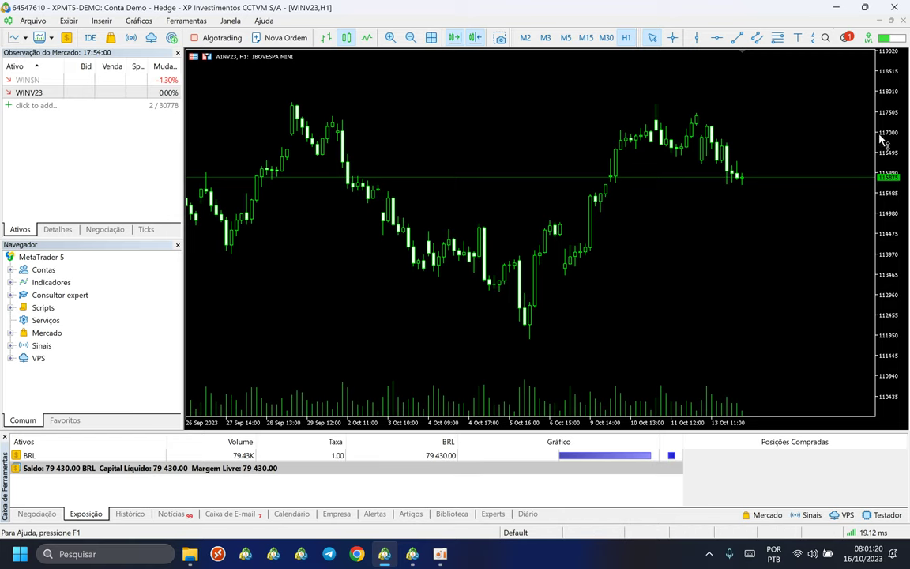
click(33, 22)
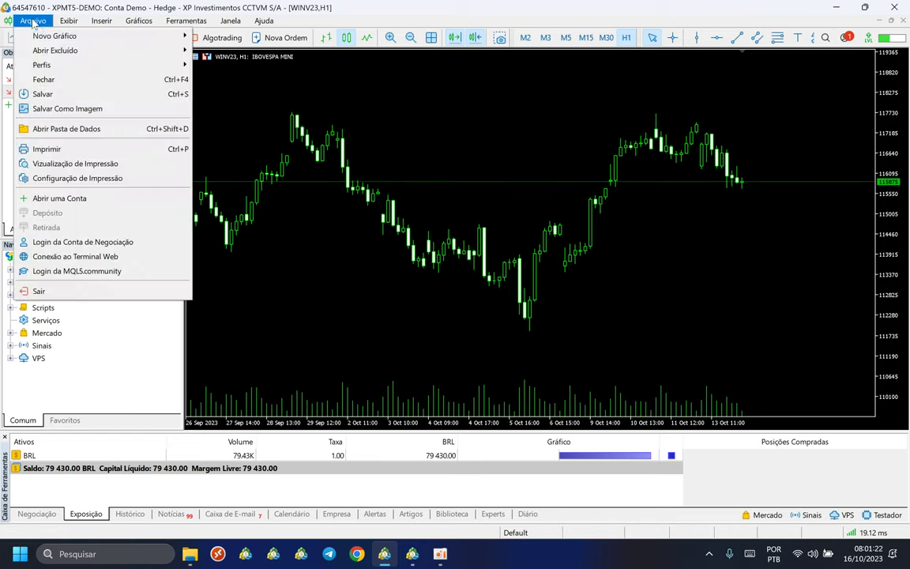
click(78, 128)
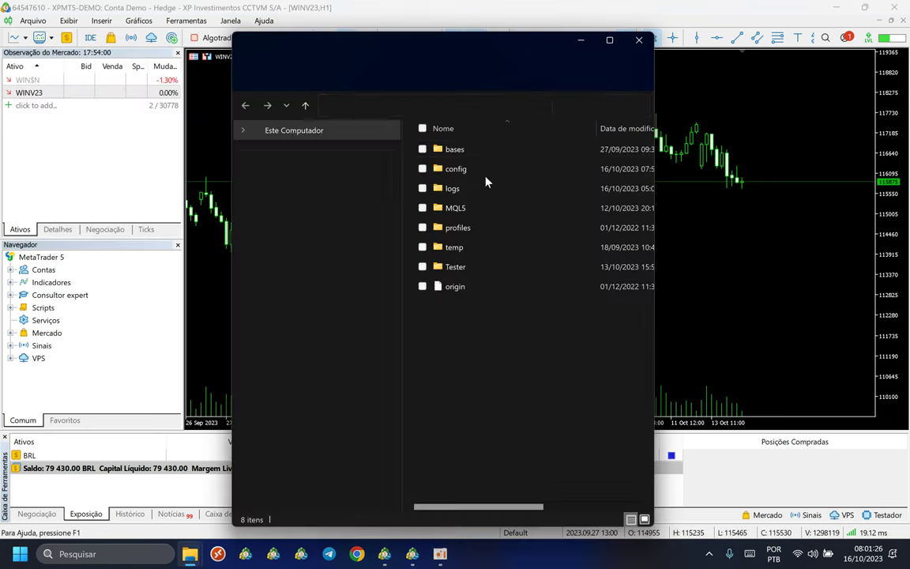
click(610, 39)
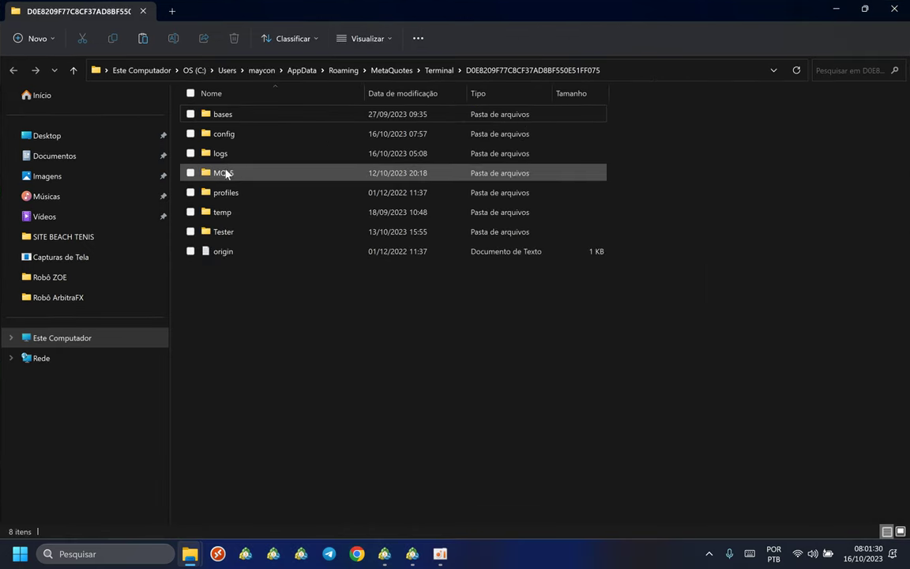
Go to the Experts folder inside MQL5, select the ZOE_INVEST_cli_v113 program there and minimize the folder window
click(223, 175)
double_click(227, 175)
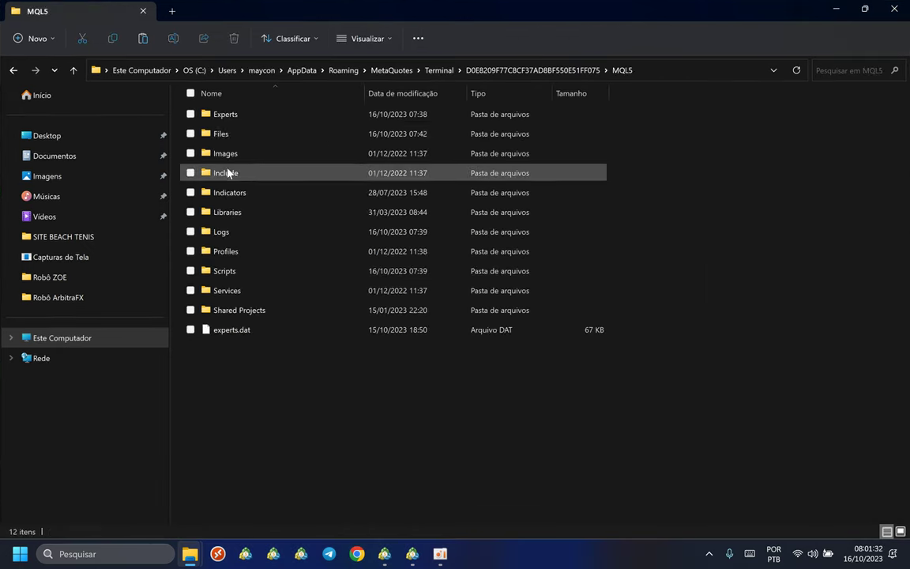
double_click(239, 114)
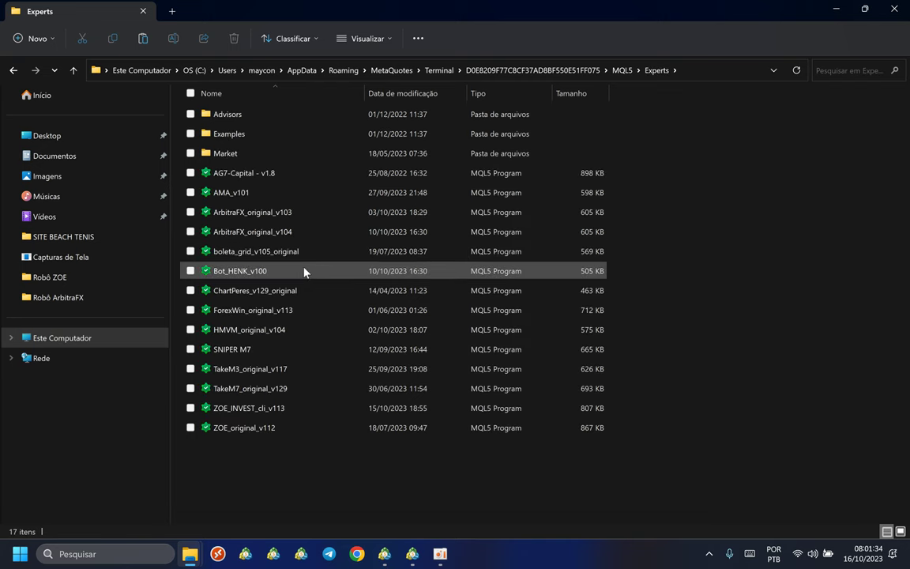
click(213, 273)
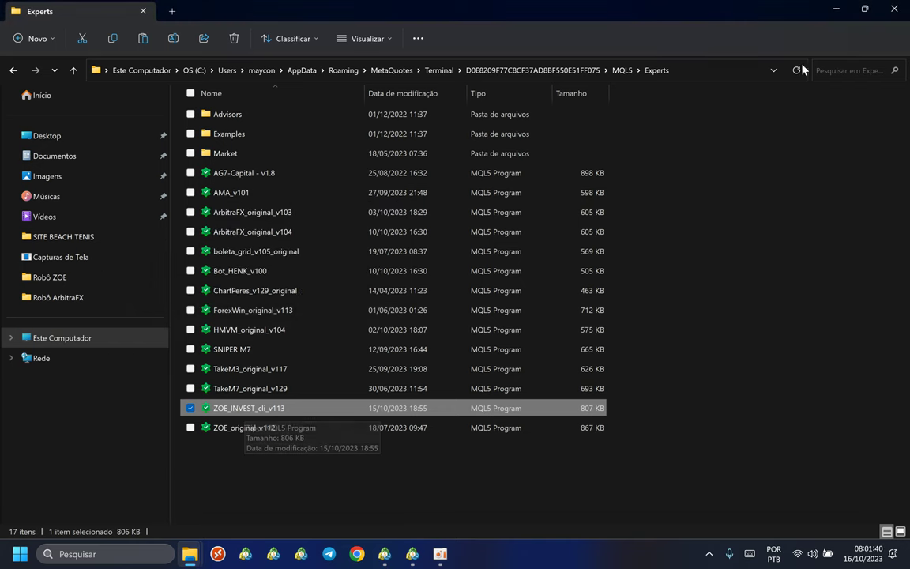
click(835, 9)
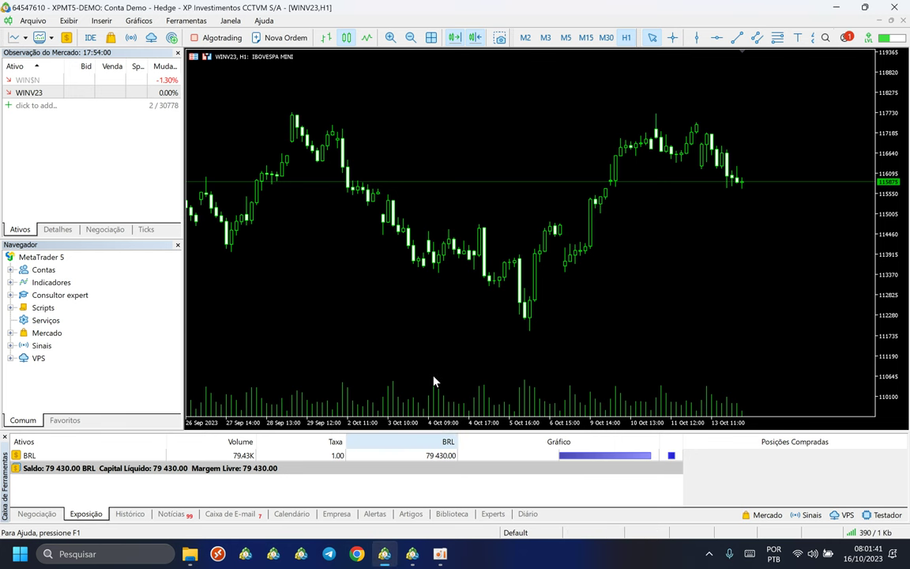
Copy license_zoe_invest_0.lic from the TERMINAL - COMMOM - FILES folder of Robô ZOE - Invest and close that folder window
click(189, 553)
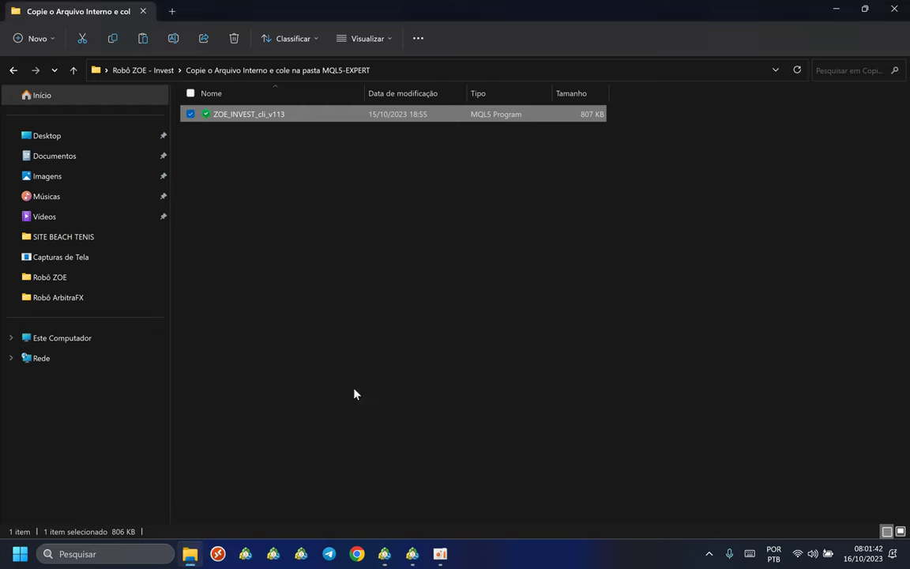
click(72, 71)
click(320, 299)
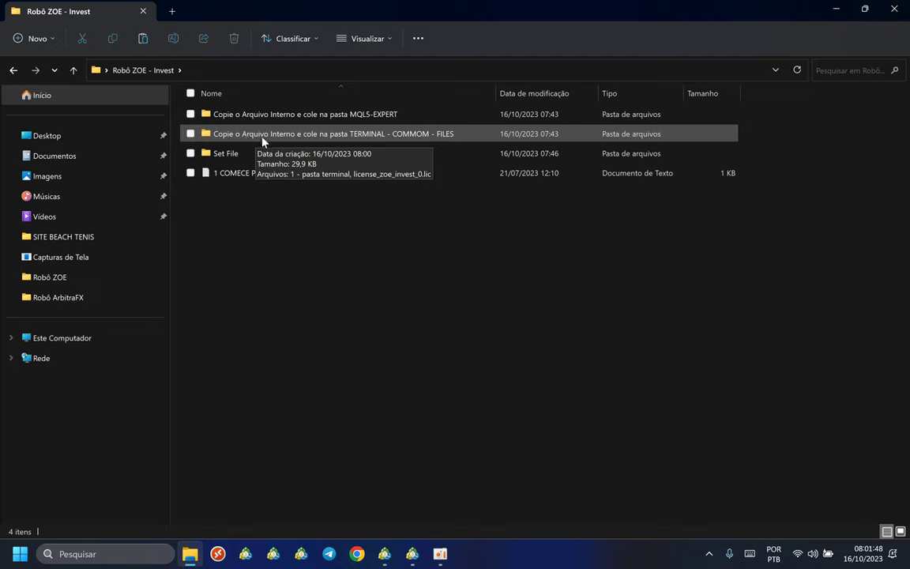
double_click(290, 134)
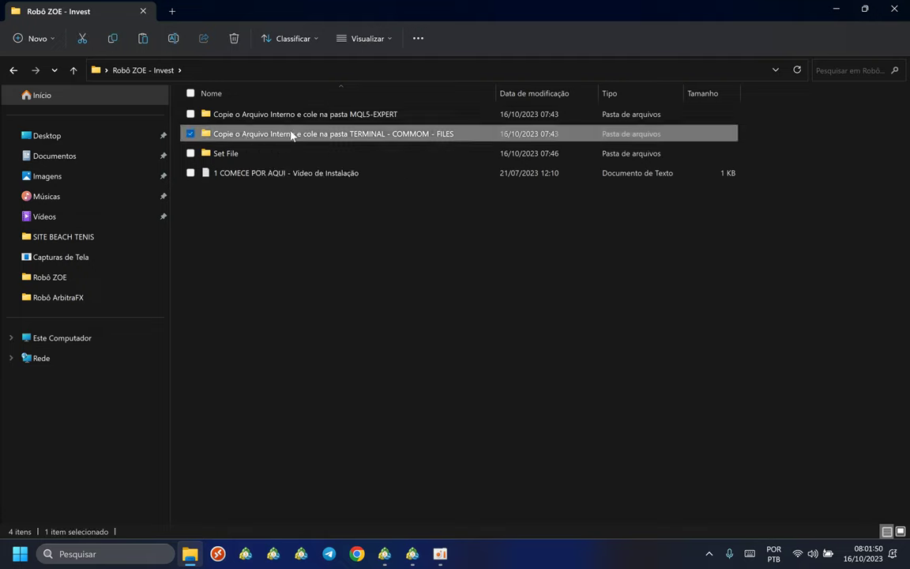
click(288, 156)
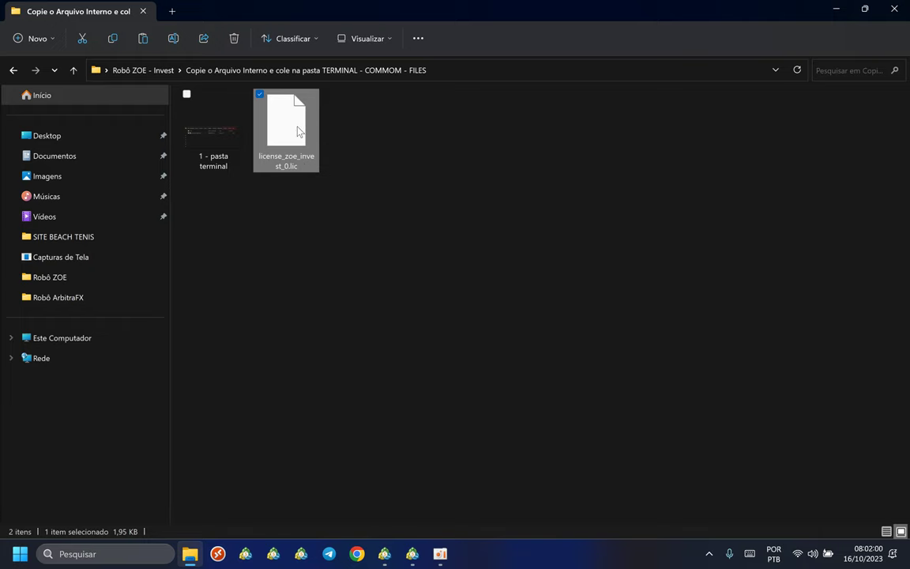
click(893, 8)
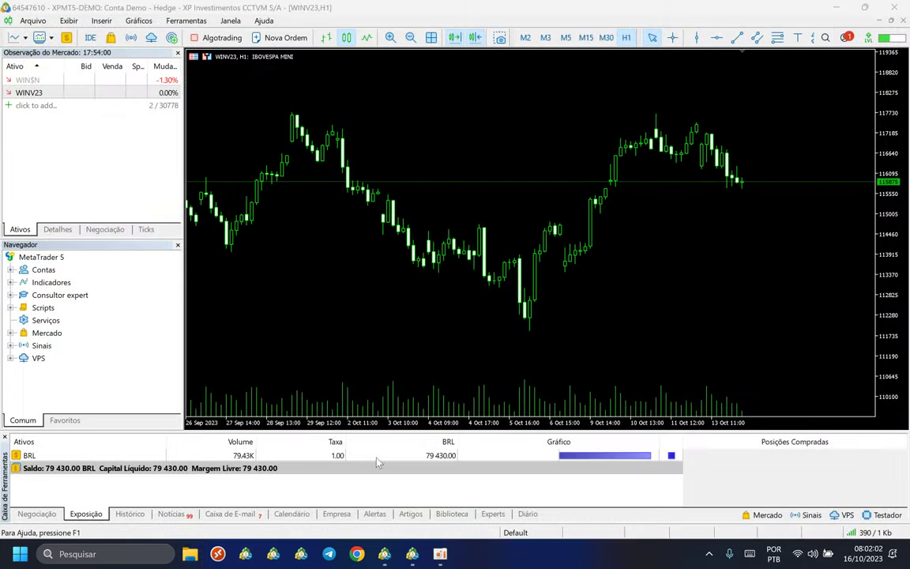
Open the terminal's data folder, go up to Terminal > Common > Files and paste license_zoe_invest_0.lic there, replacing the existing file
click(37, 23)
click(81, 134)
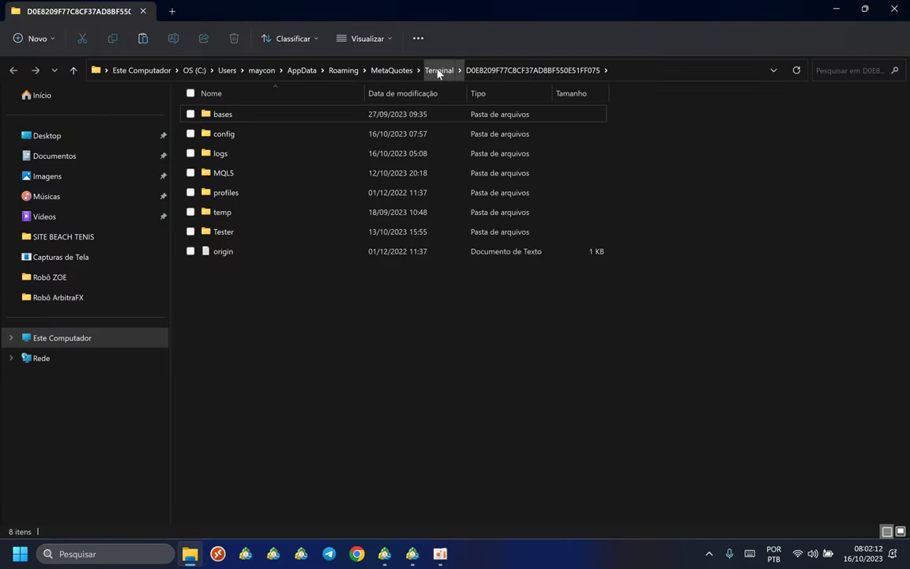
click(438, 70)
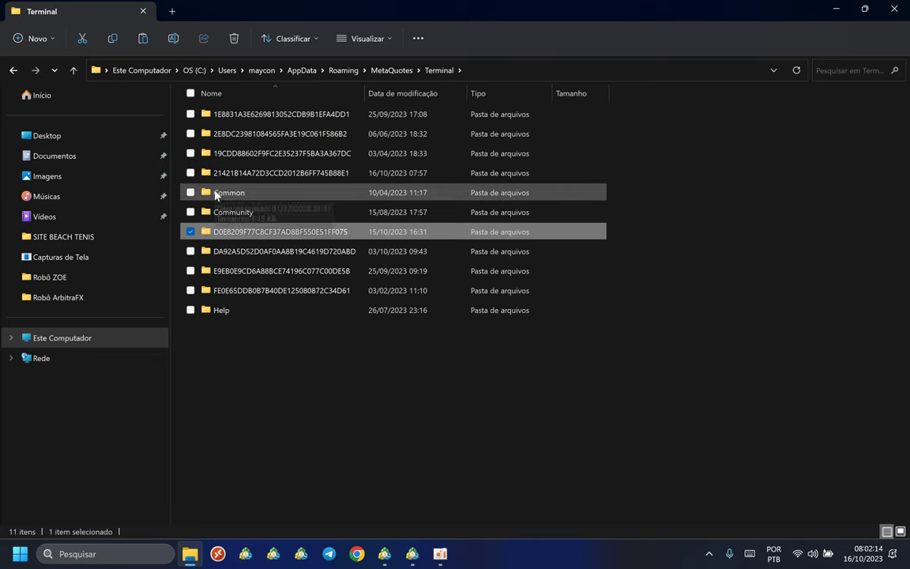
double_click(215, 194)
click(227, 115)
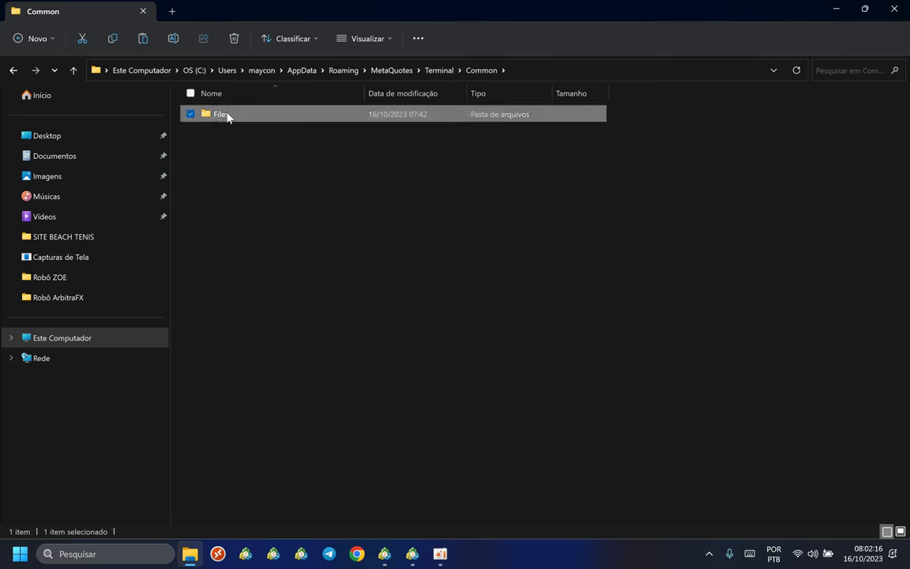
double_click(226, 115)
key(ctrl+v)
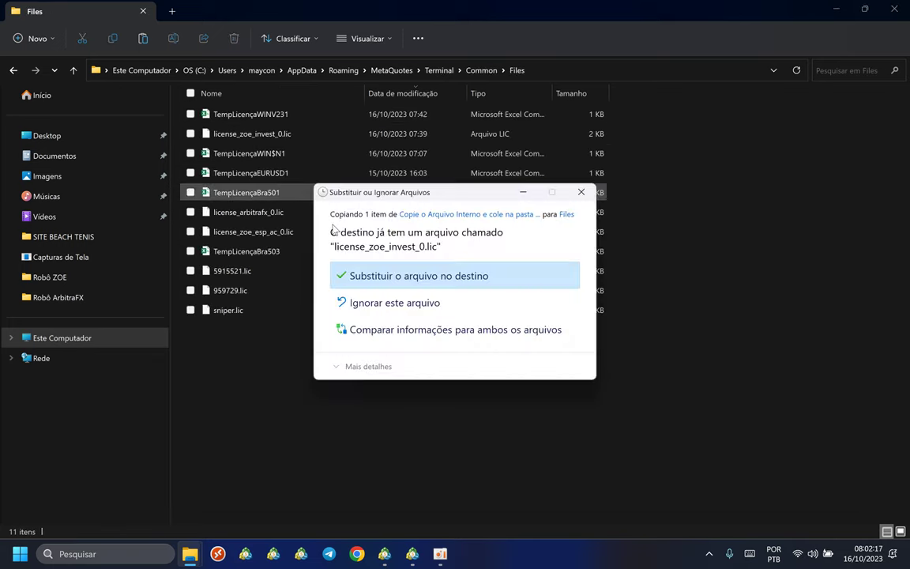
click(391, 278)
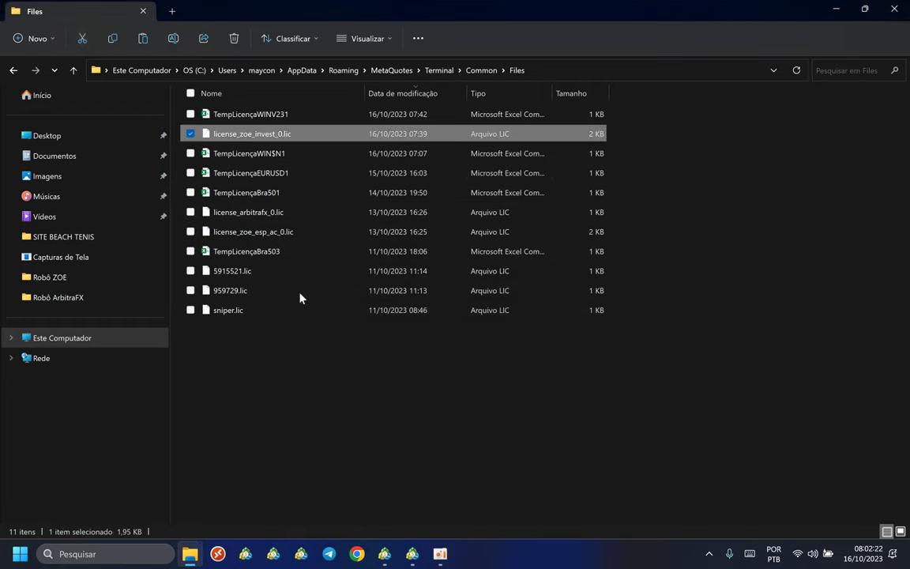
Switch back to the MetaTrader 5 terminal and refresh the Consultor expert group in the Navigator
key(alt+Tab)
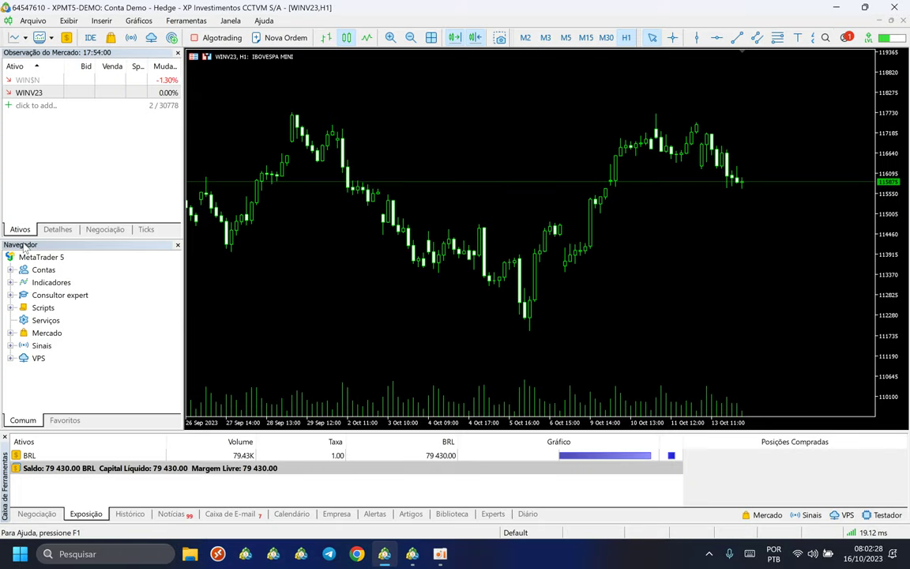
click(68, 21)
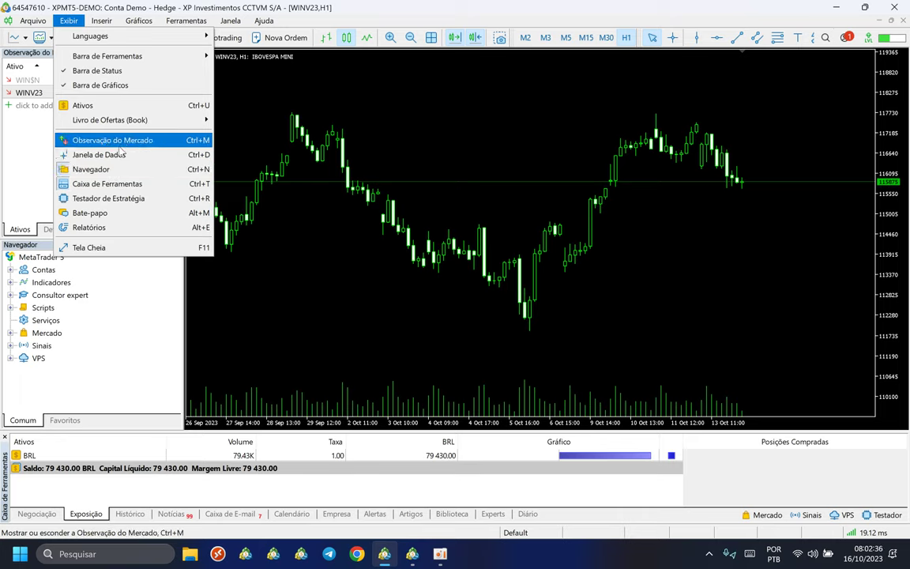
click(19, 54)
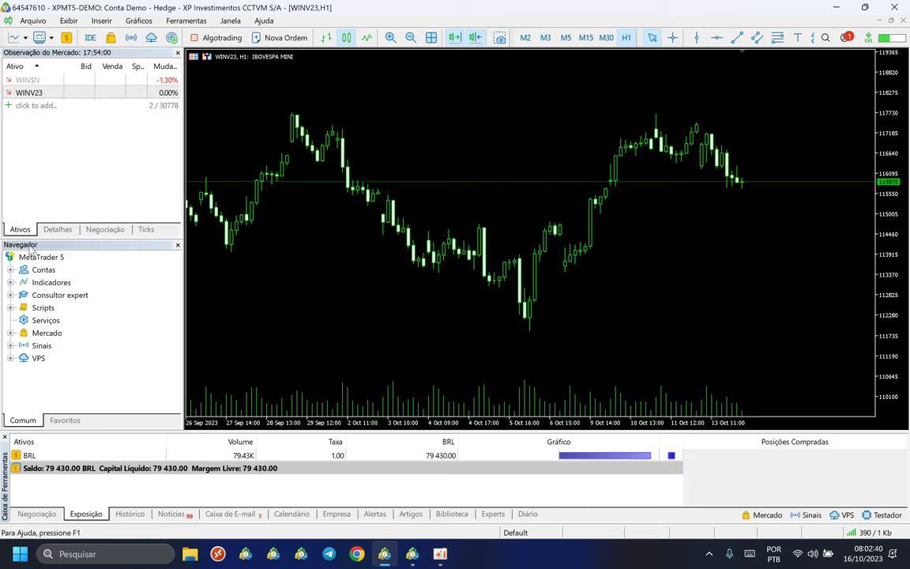
click(36, 296)
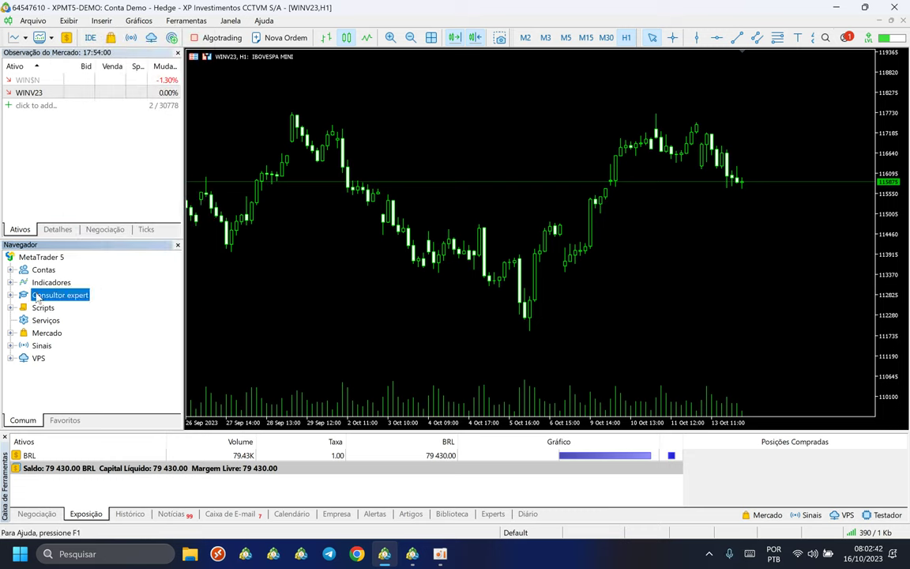
right_click(35, 296)
click(75, 363)
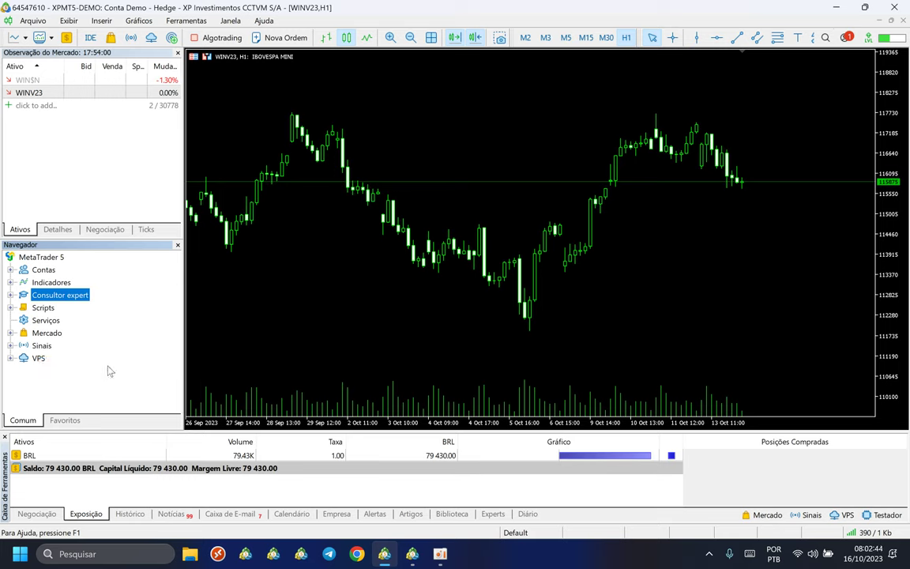
Expand the Consultor expert group in the Navigator and select the ZOE_INVEST_cli_v113 robot
click(10, 294)
scroll(79, 340, down, 4)
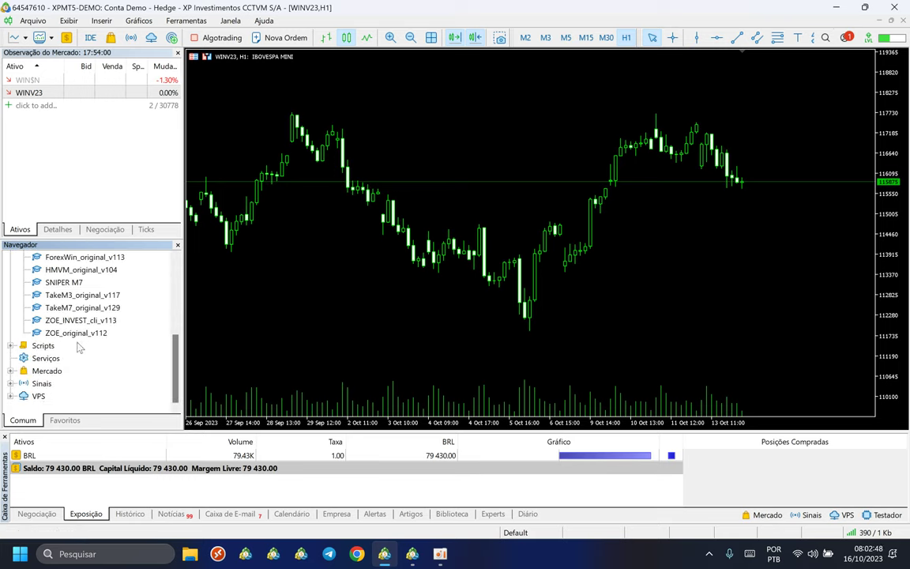
click(71, 333)
click(67, 320)
click(67, 333)
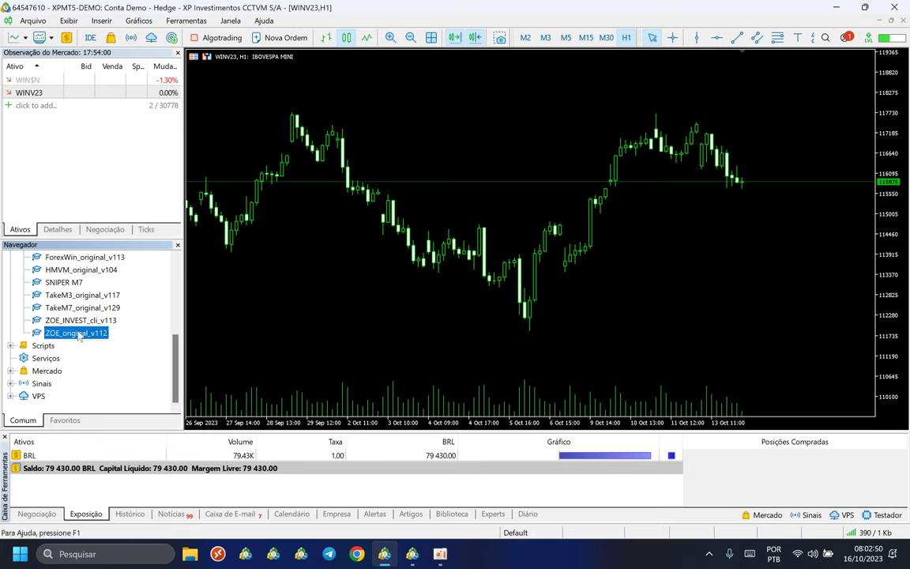
click(69, 321)
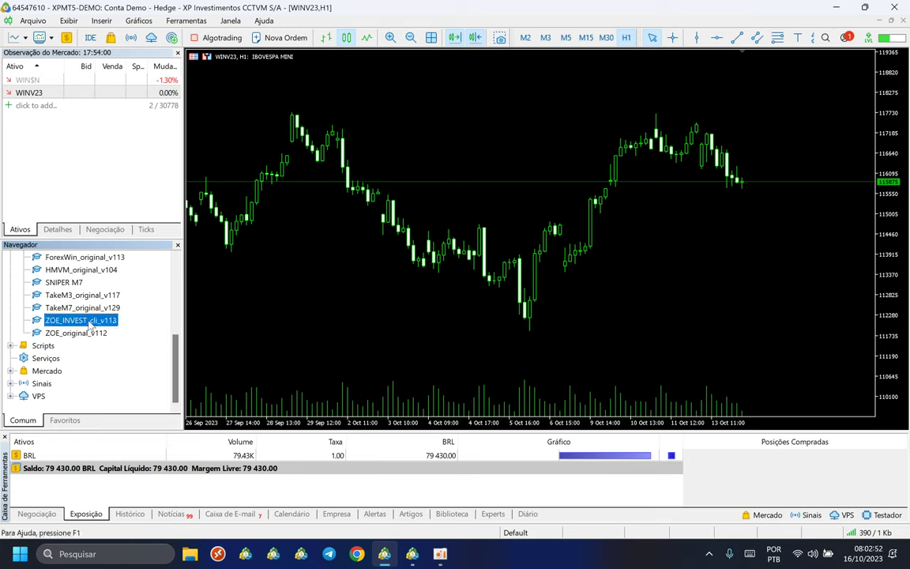
Enter the symbol WINV23 in the Market Watch and open a new chart window for it
click(91, 156)
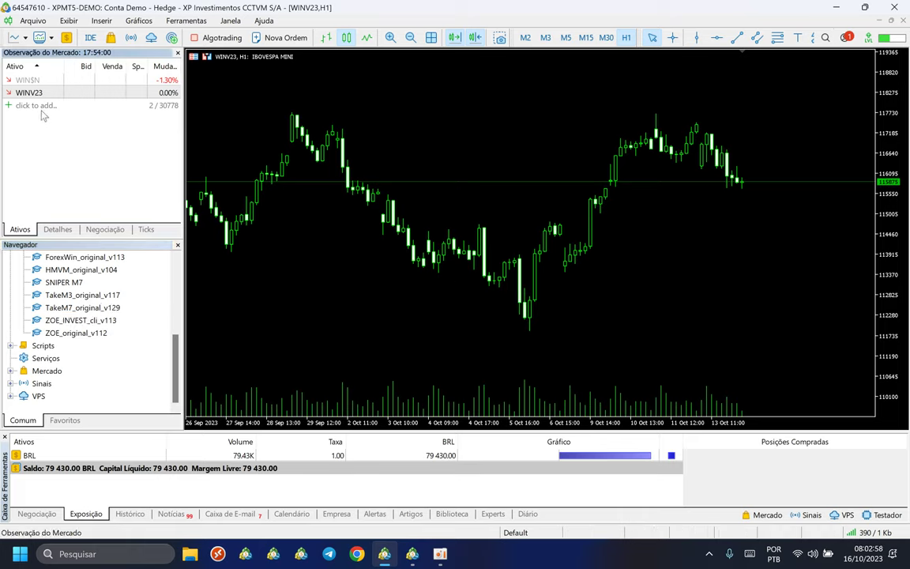
click(39, 106)
text(WINV23)
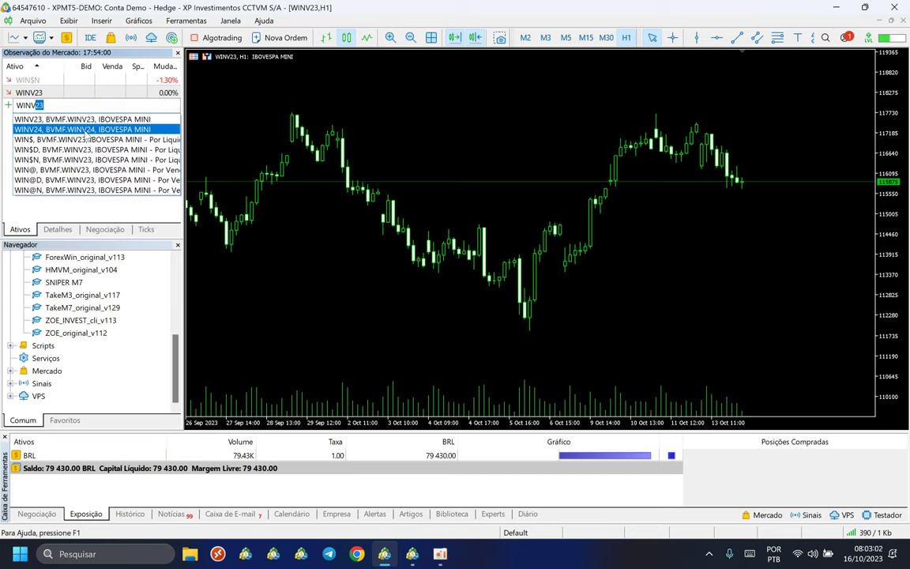
key(Return)
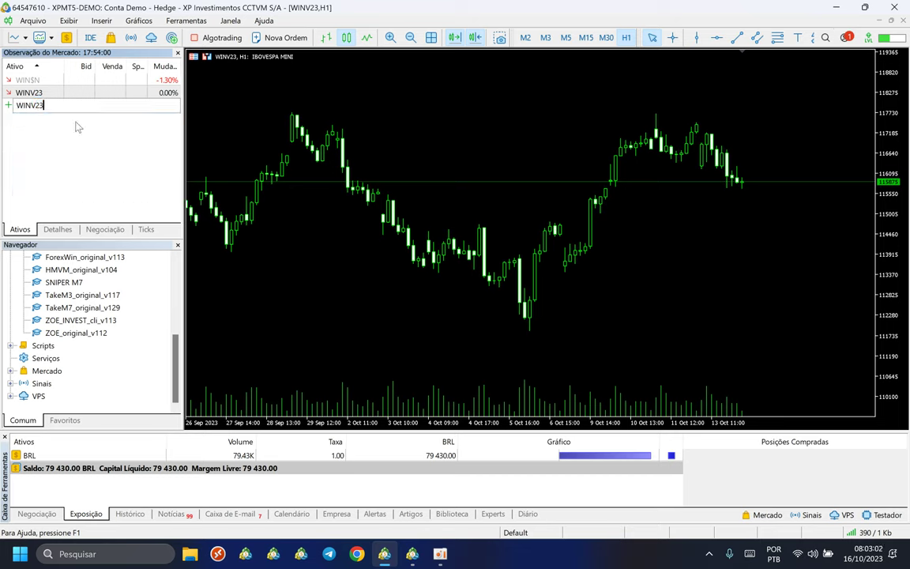
click(32, 90)
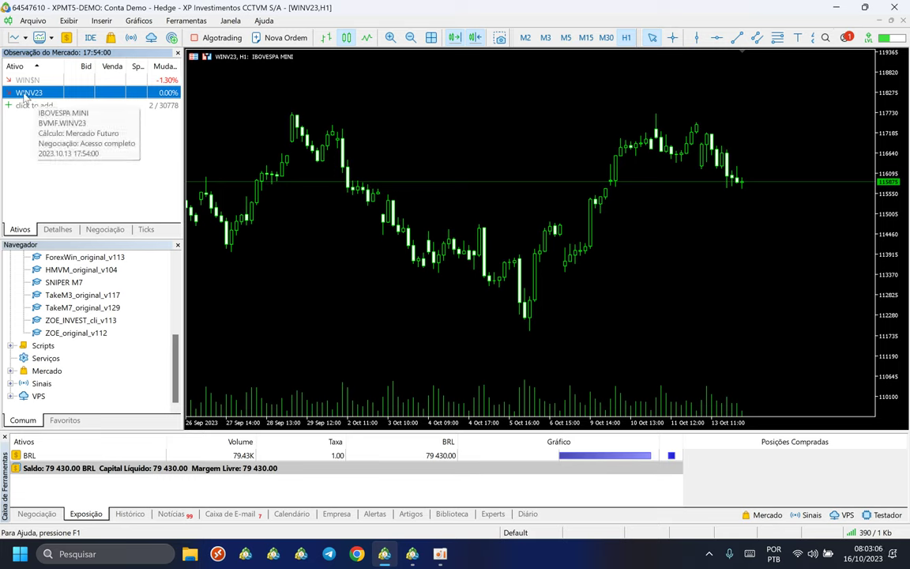
right_click(35, 94)
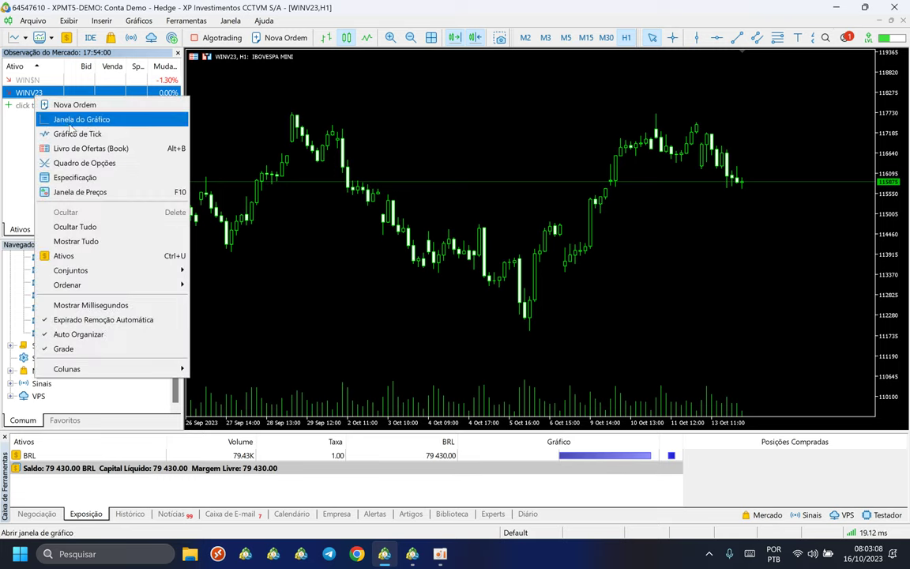
click(68, 123)
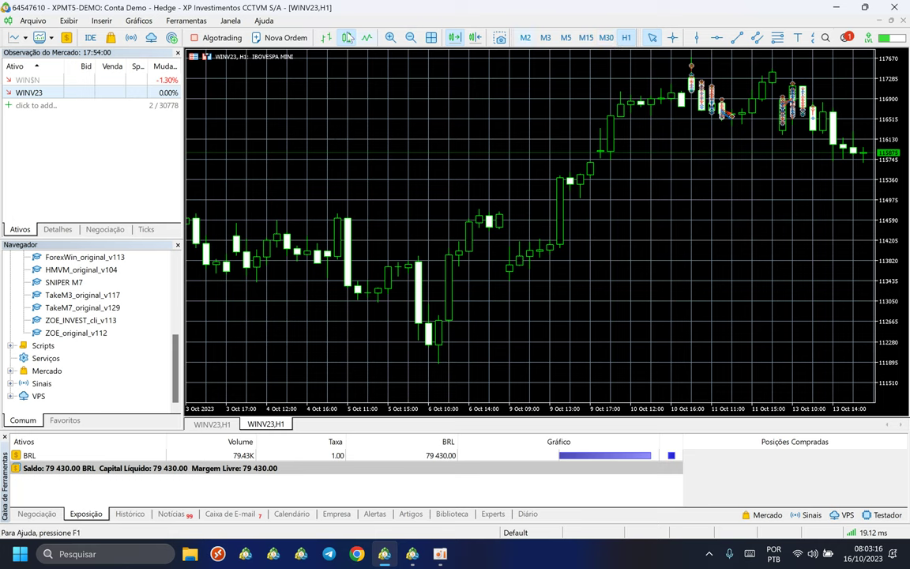
Switch the new WINV23 chart to the M5 and M3 timeframes in turn, and close that chart
click(101, 21)
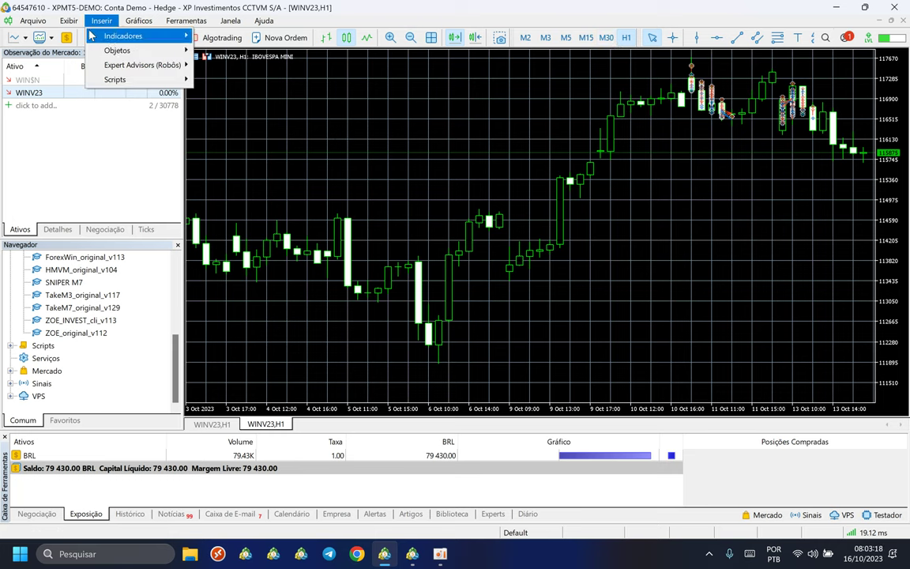
mouse_move(158, 56)
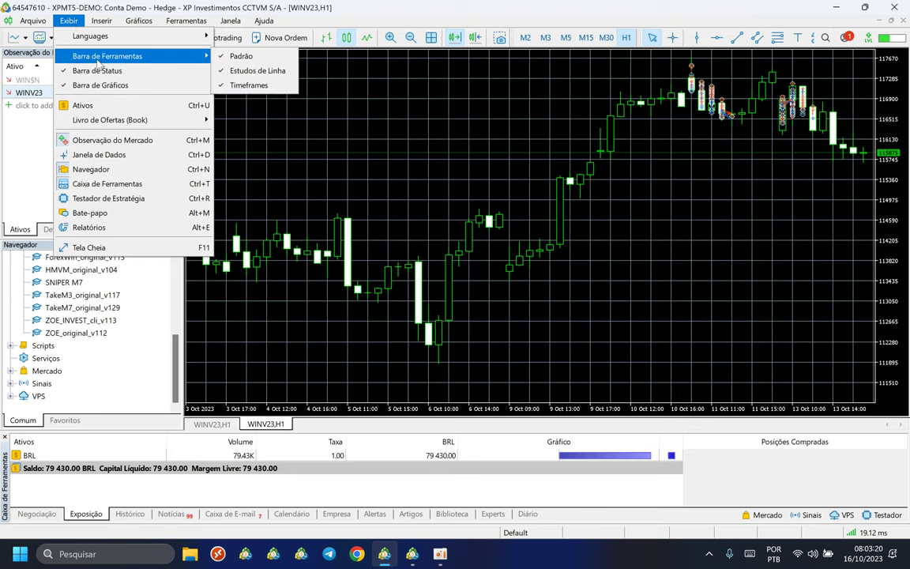
click(247, 86)
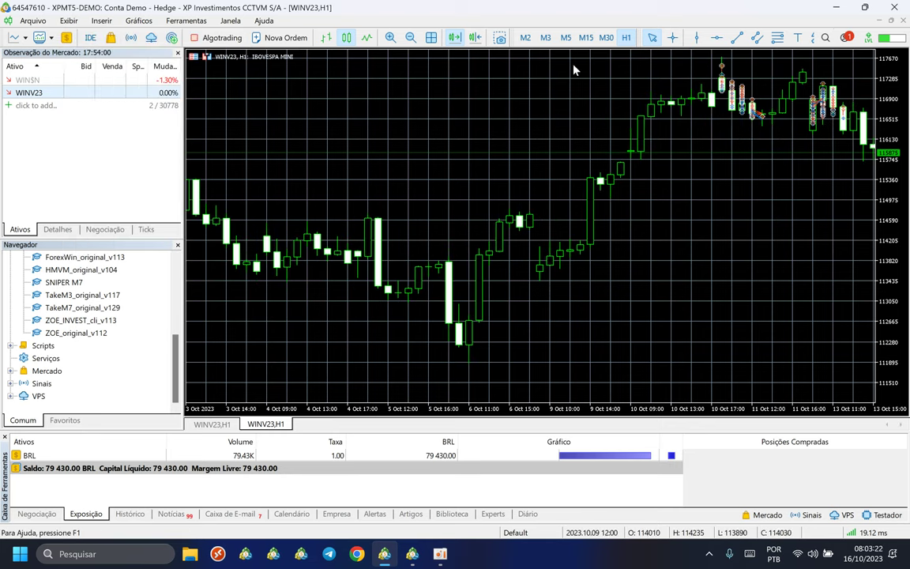
click(566, 39)
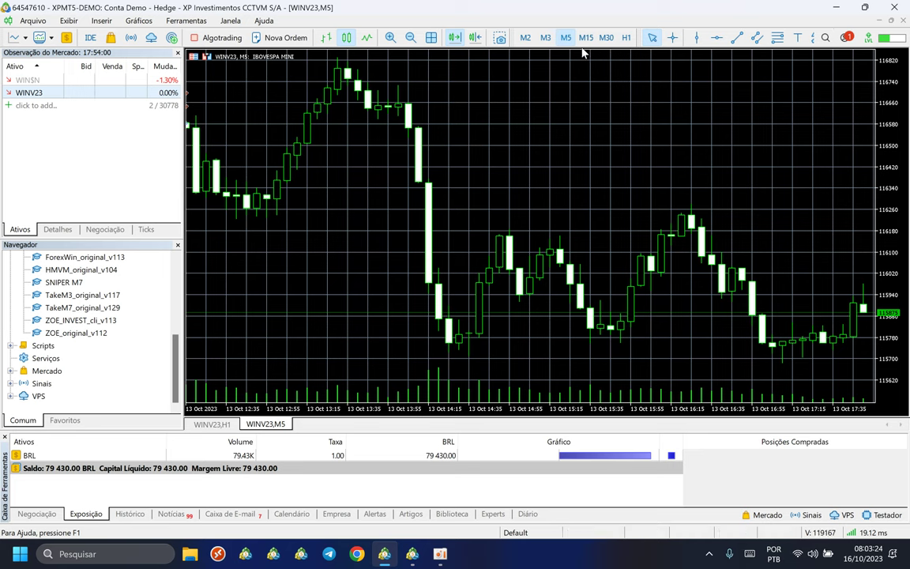
click(540, 39)
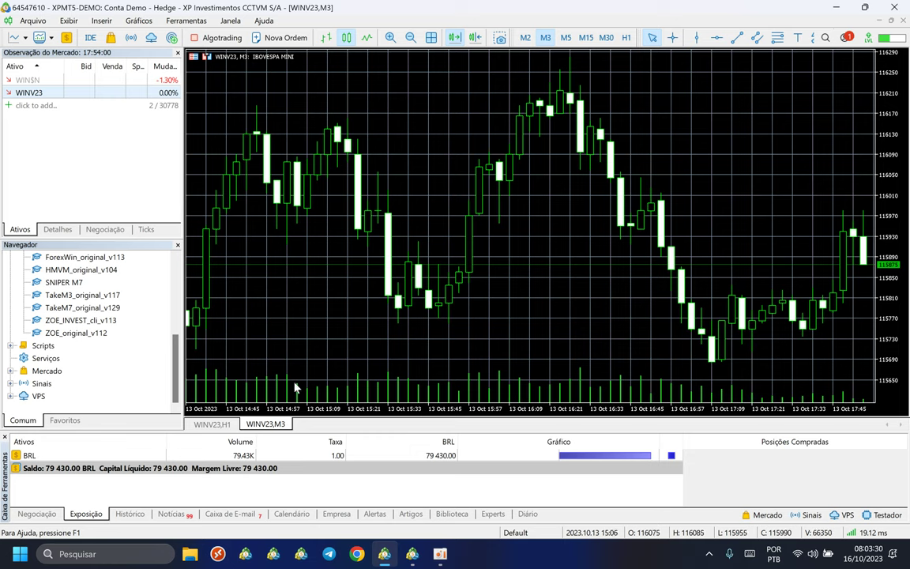
right_click(267, 424)
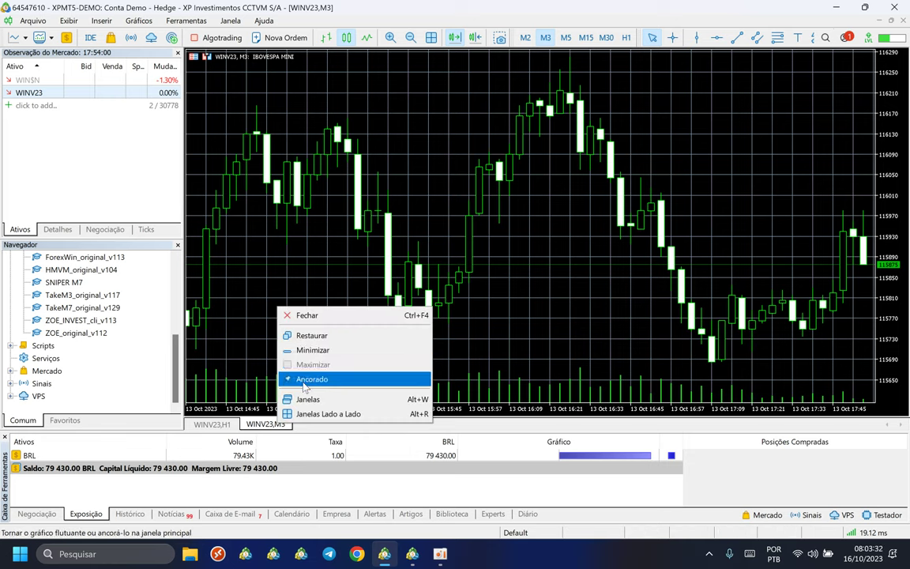
click(304, 315)
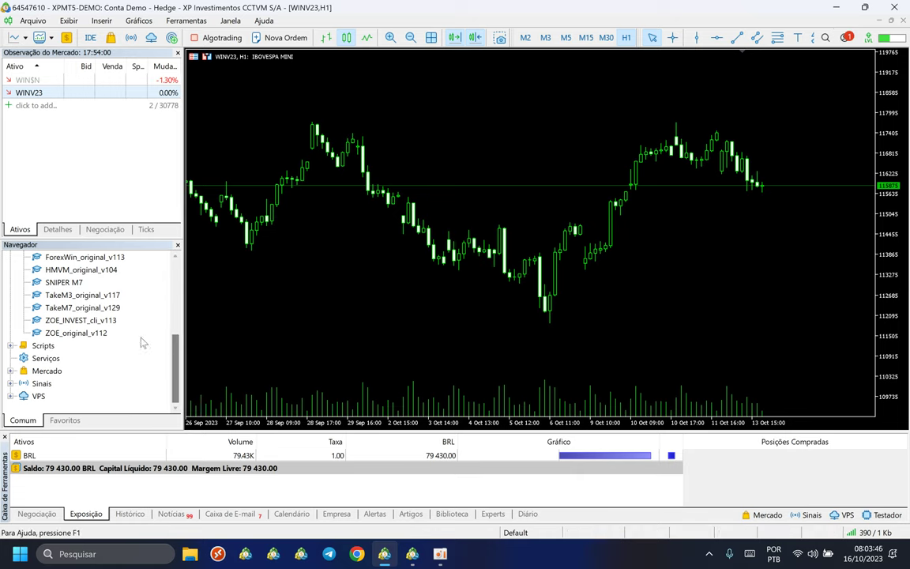
Attach ZOE_INVEST_cli_v113 to the remaining WINV23 H1 chart and set its LOT Multiplicado 'Aumentos parameter to 1
click(89, 322)
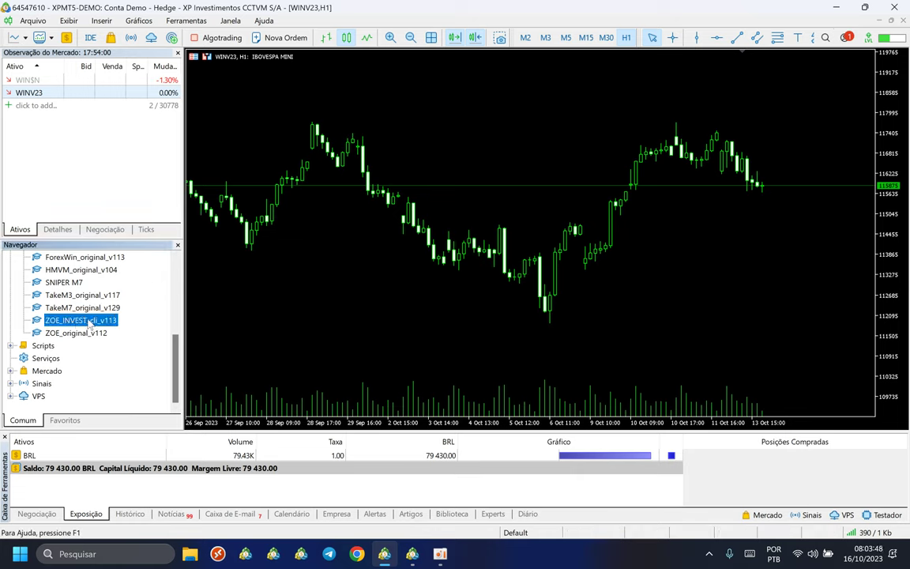
drag(387, 281, 387, 281)
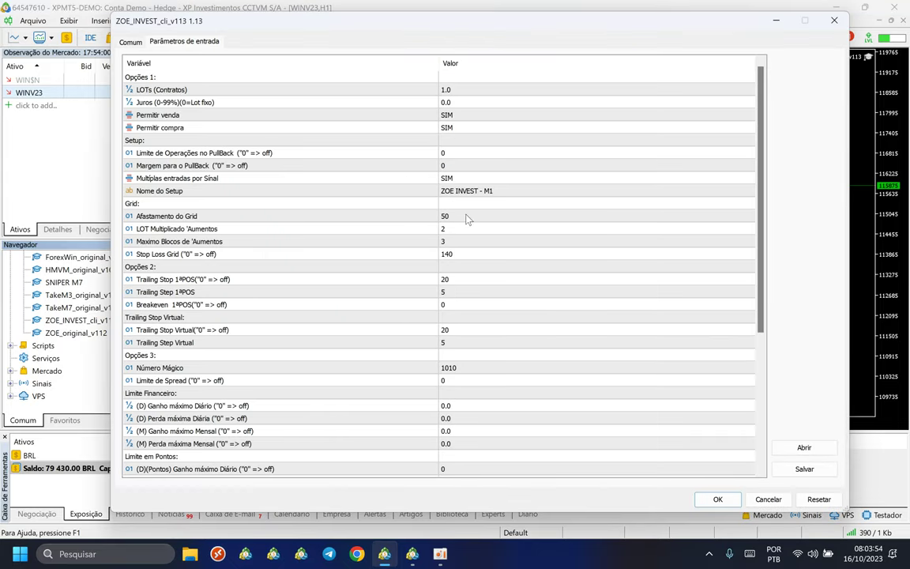
click(154, 228)
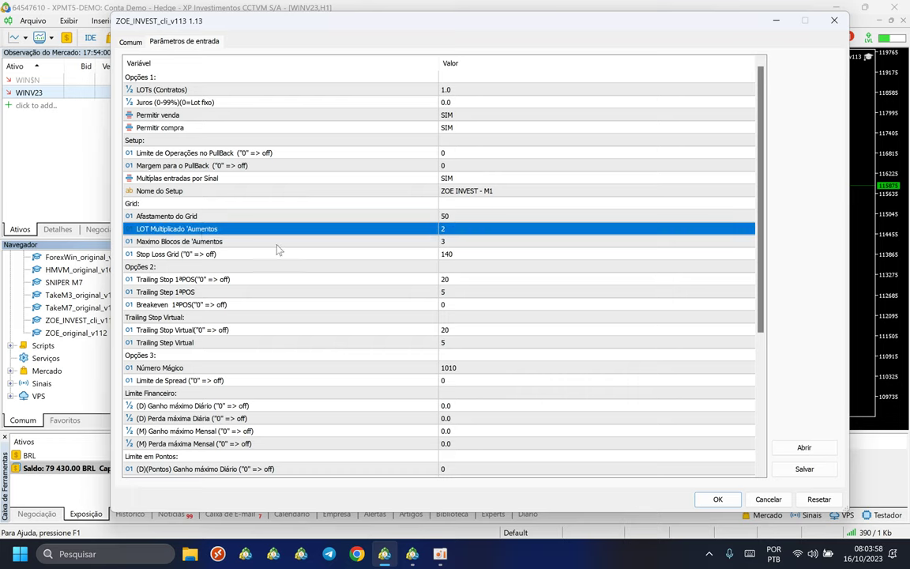
click(452, 229)
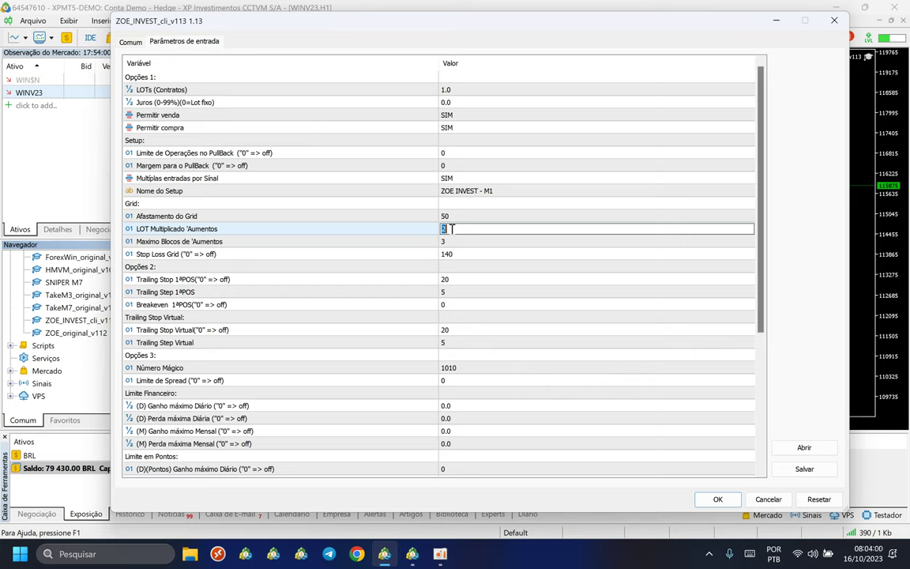
text(1)
key(Return)
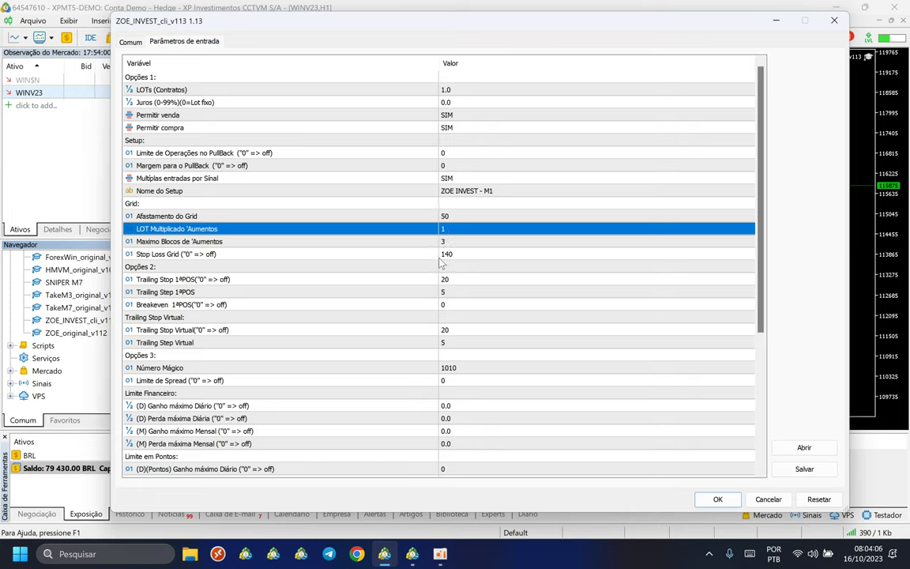
click(445, 237)
click(444, 231)
Load the preset ZOE M1 BRA50.set into the robot's input parameters and review its setup, grid, trailing and operating-window settings
click(458, 91)
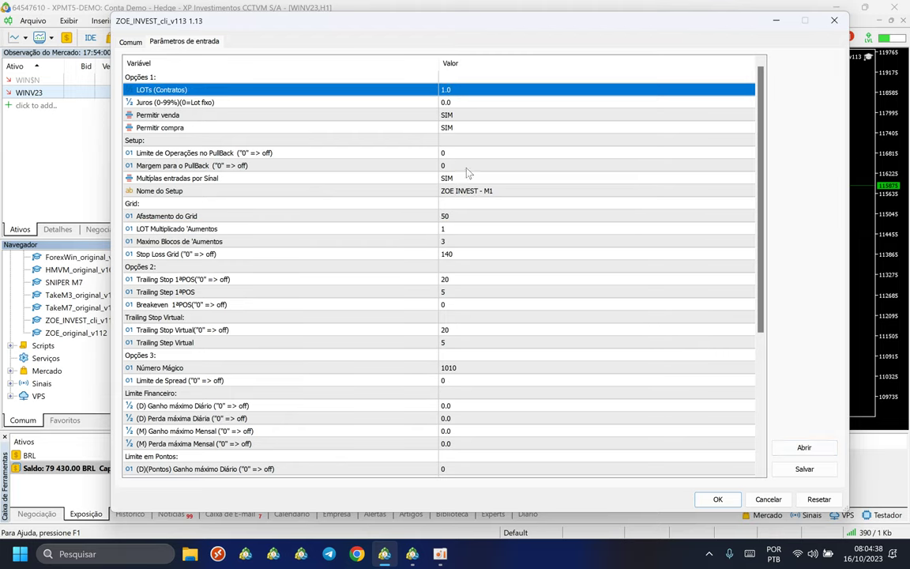
scroll(547, 319, down, 5)
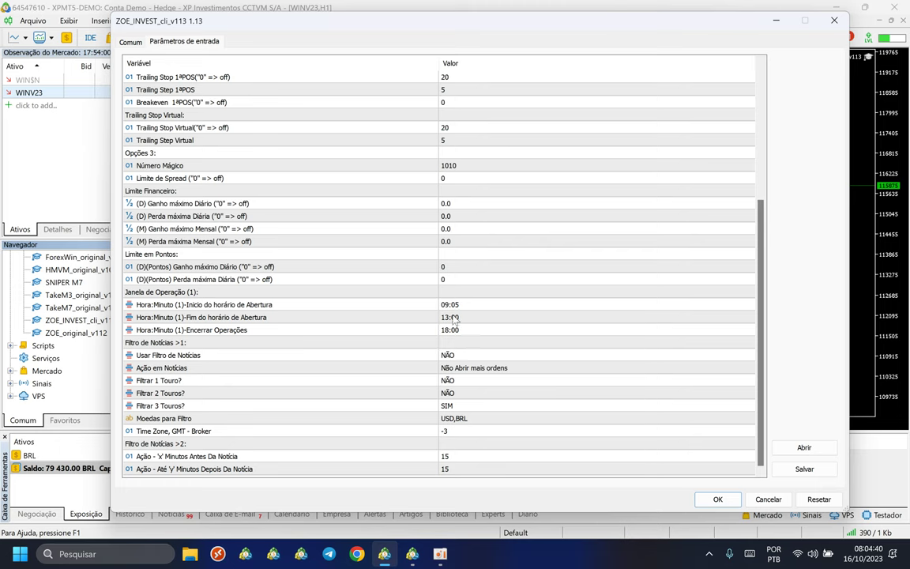
scroll(454, 304, up, 5)
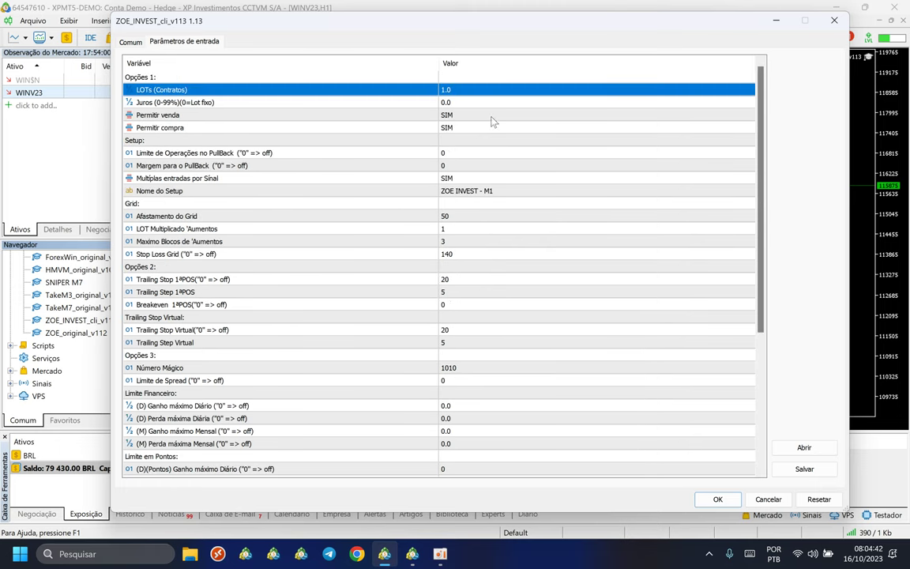
click(787, 452)
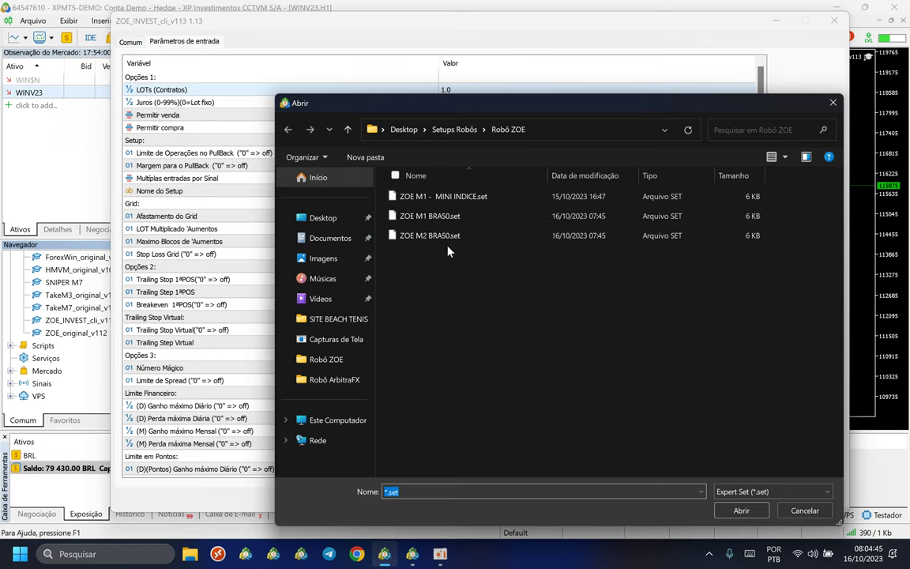
click(443, 216)
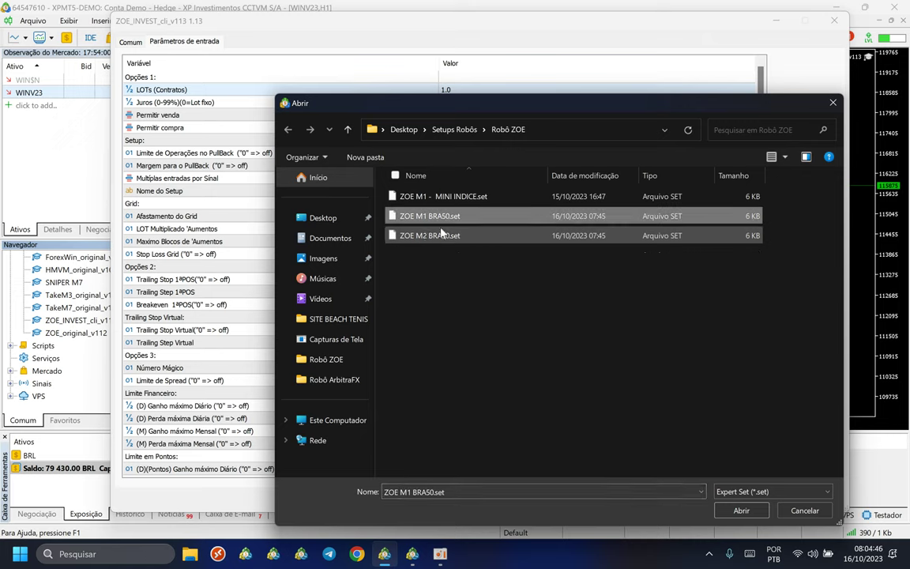
click(441, 236)
click(411, 217)
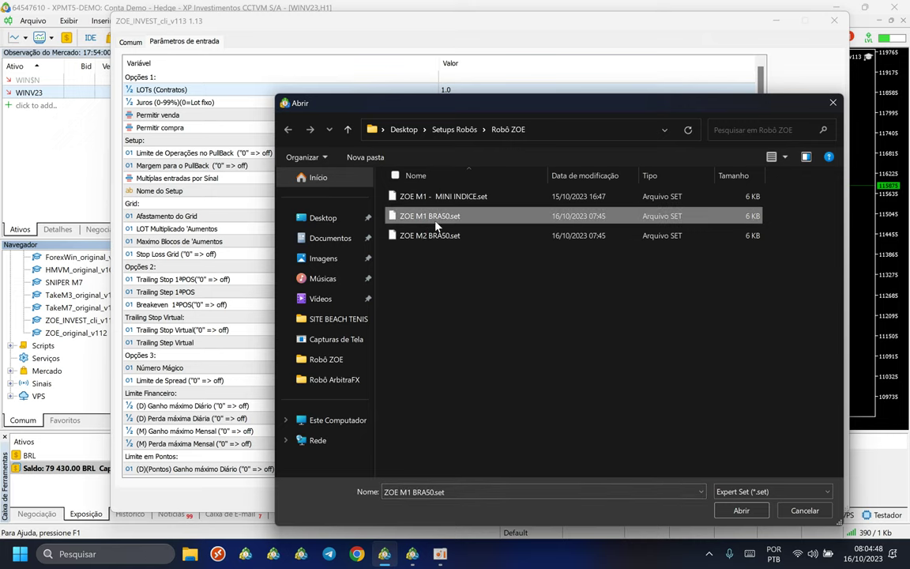
click(419, 235)
click(426, 216)
click(433, 234)
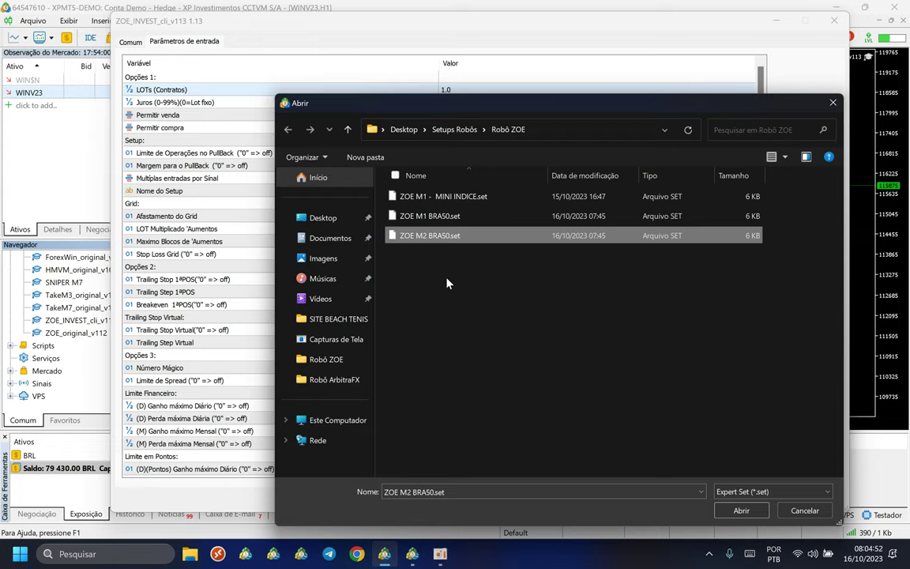
double_click(444, 219)
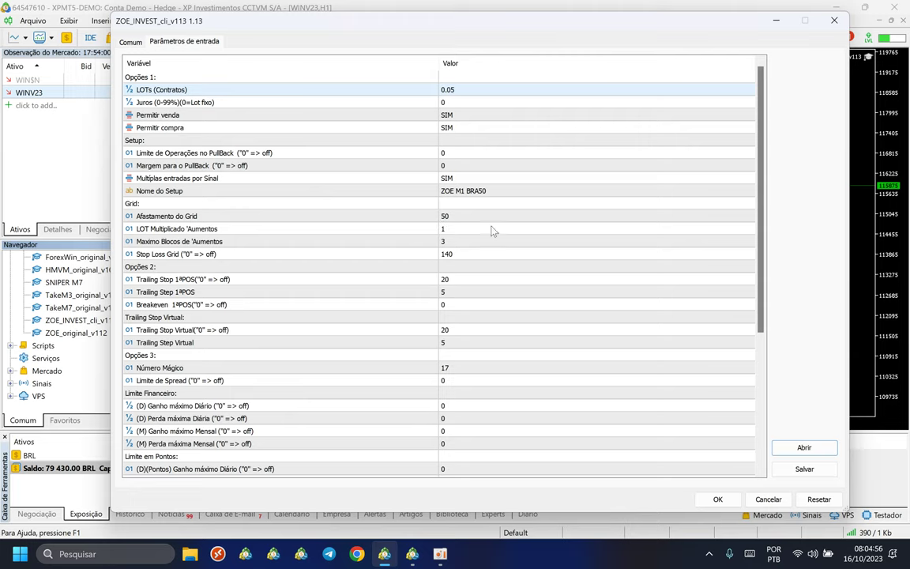
click(466, 191)
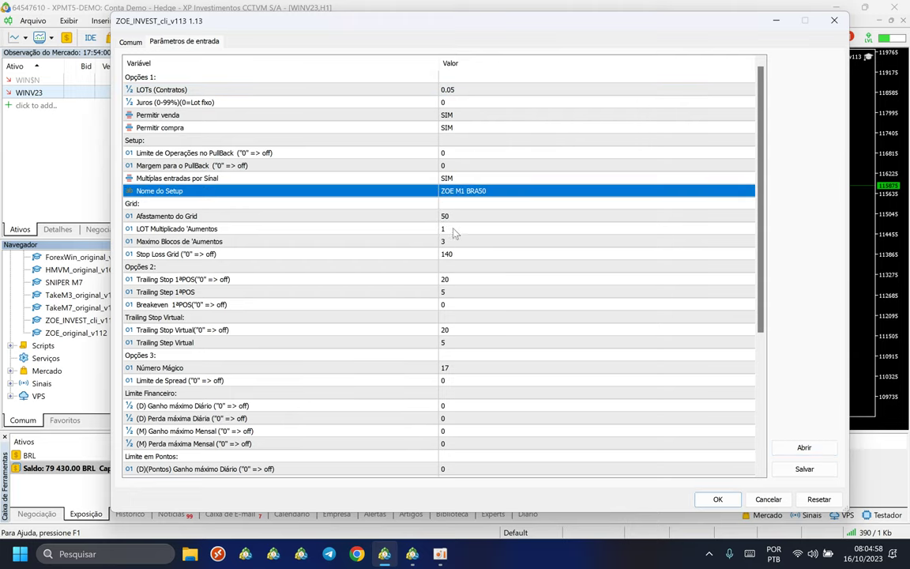
click(455, 253)
click(462, 291)
scroll(470, 324, down, 5)
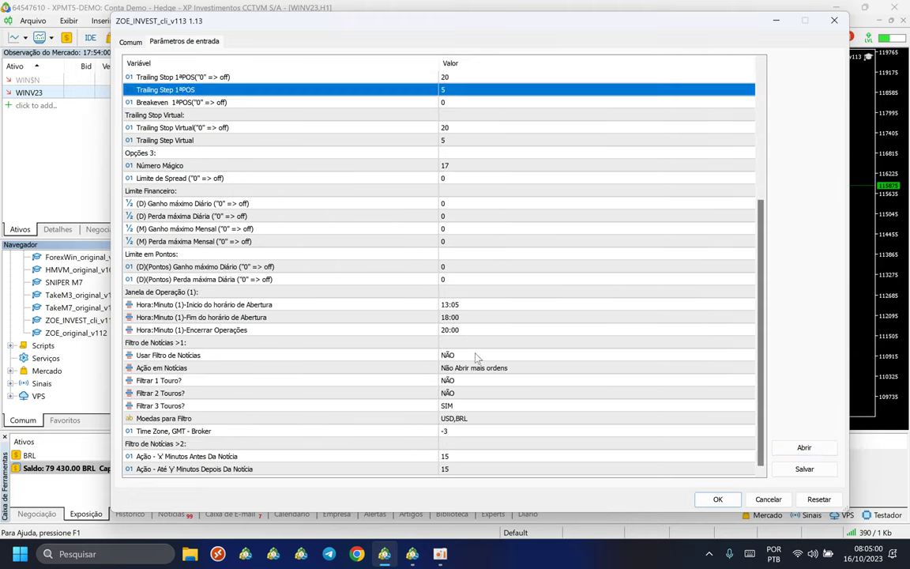
Load the preset ZOE M1 - MINI INDICE.set into the robot's input parameters and apply the robot to the WINV23 chart
click(804, 447)
double_click(419, 179)
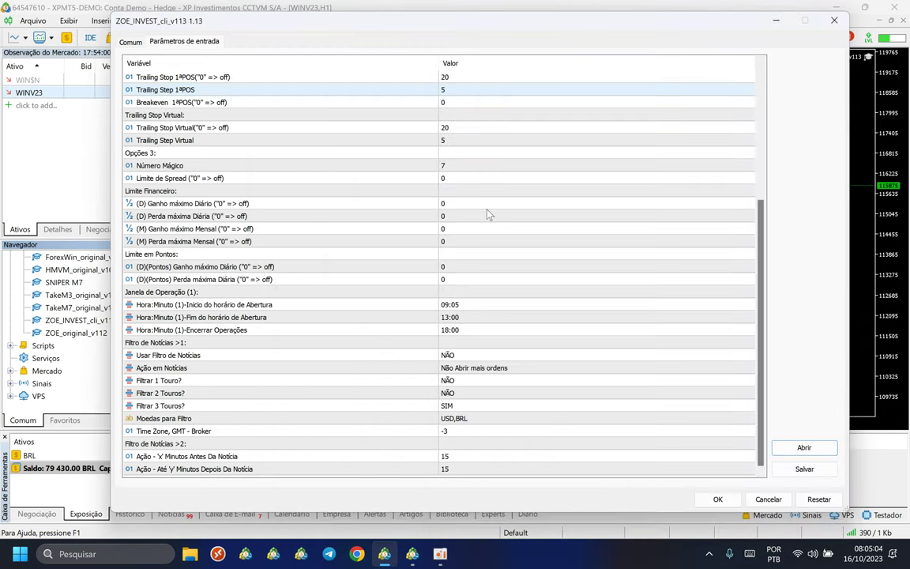
click(717, 499)
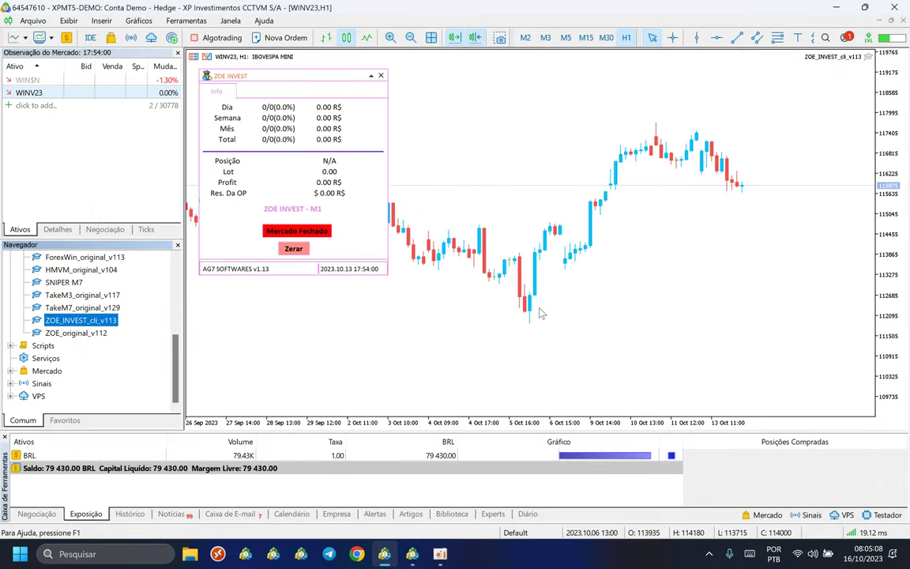
Allow algotrading in the properties of the ZOE_INVEST_cli_v113 robot on the chart and enable Algotrading for the whole platform
click(435, 237)
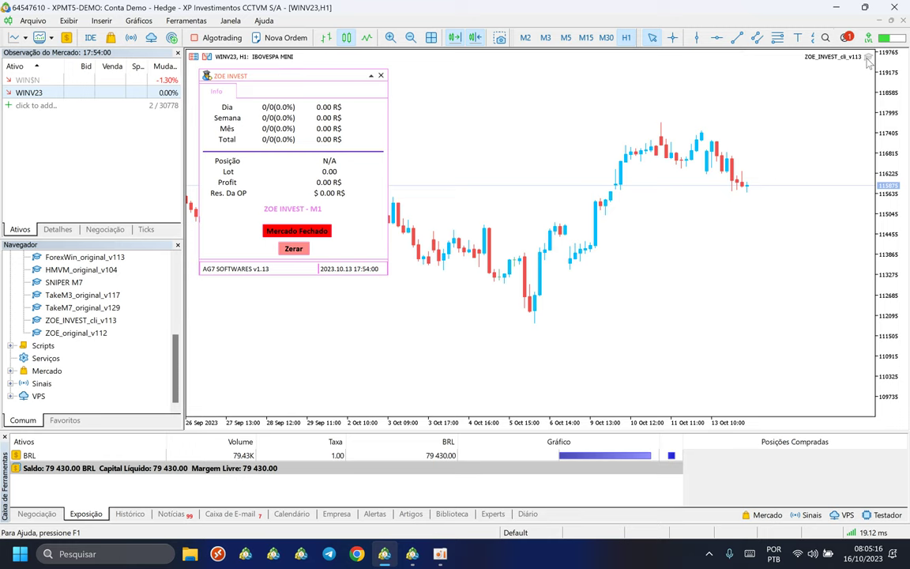
right_click(868, 58)
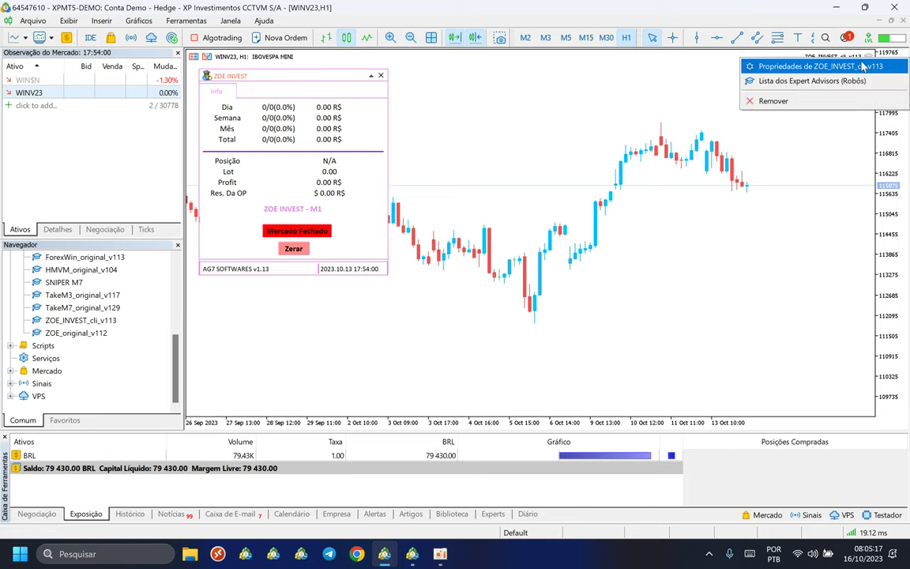
click(807, 66)
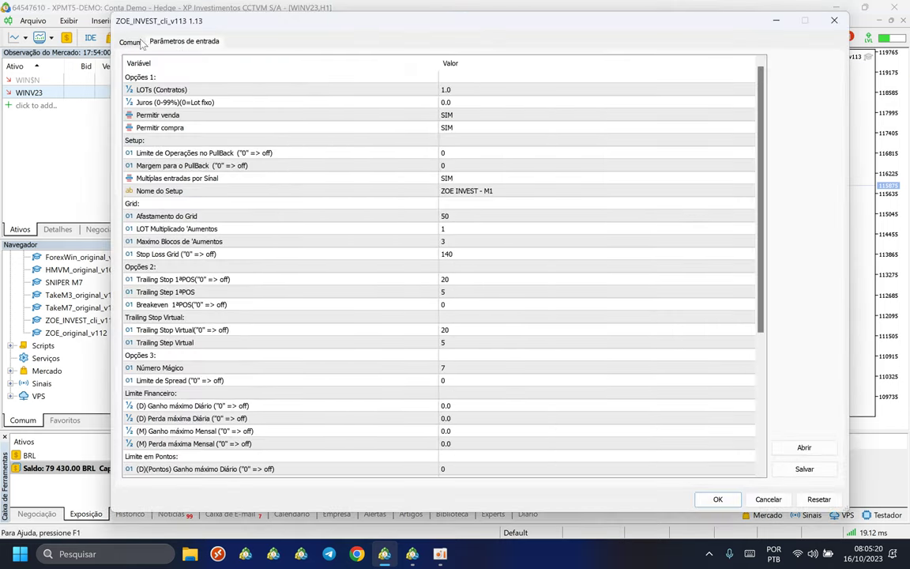
click(130, 45)
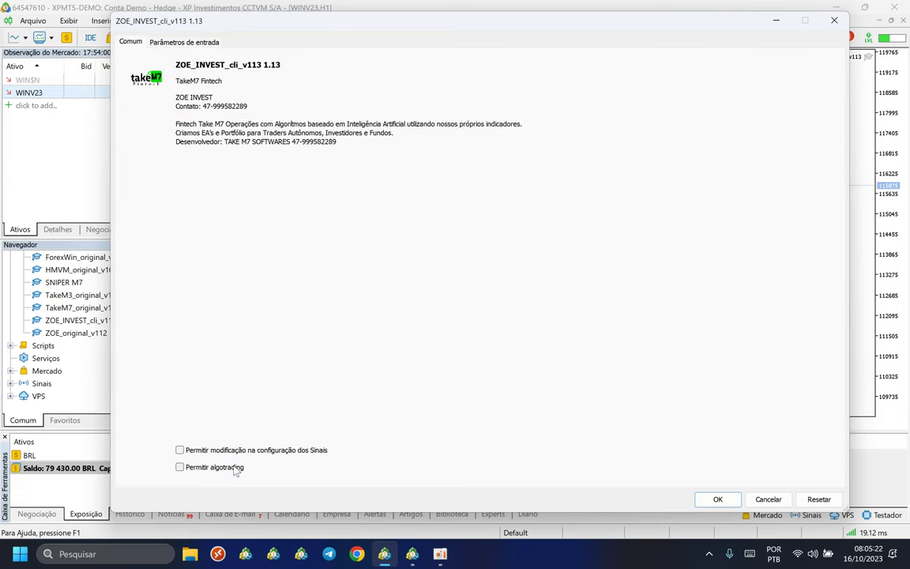
click(207, 469)
click(715, 499)
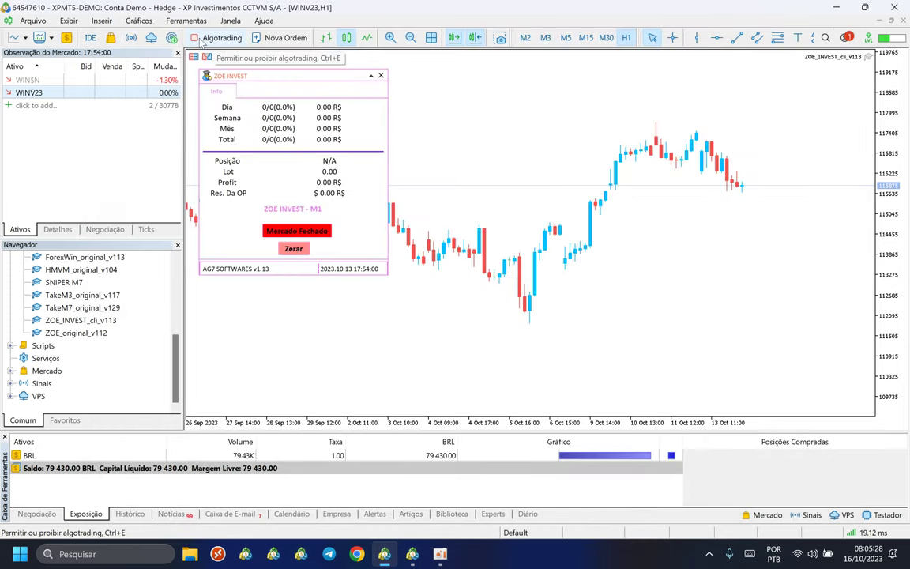
click(224, 38)
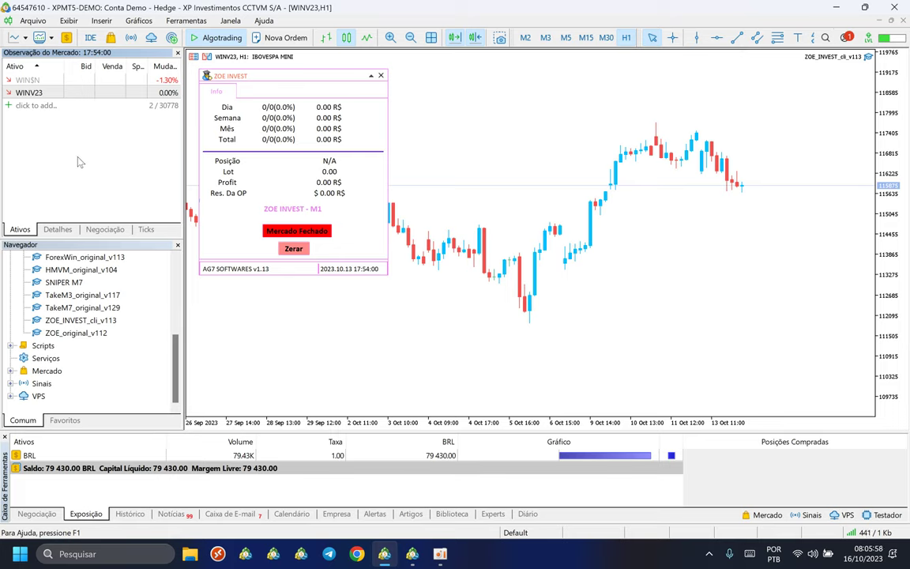
Open a second WINV23 chart window with its trading history hidden and its end shifted away from the edge
click(32, 93)
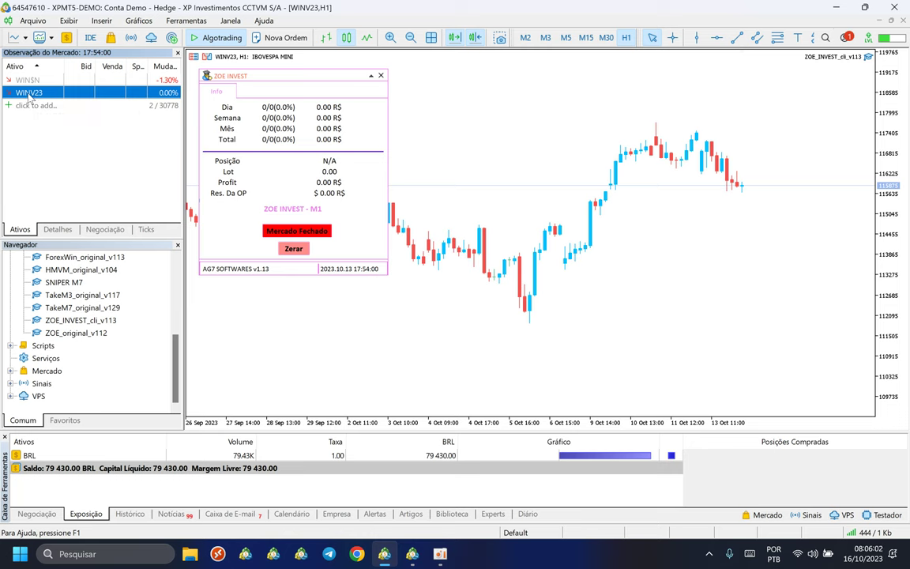
right_click(30, 97)
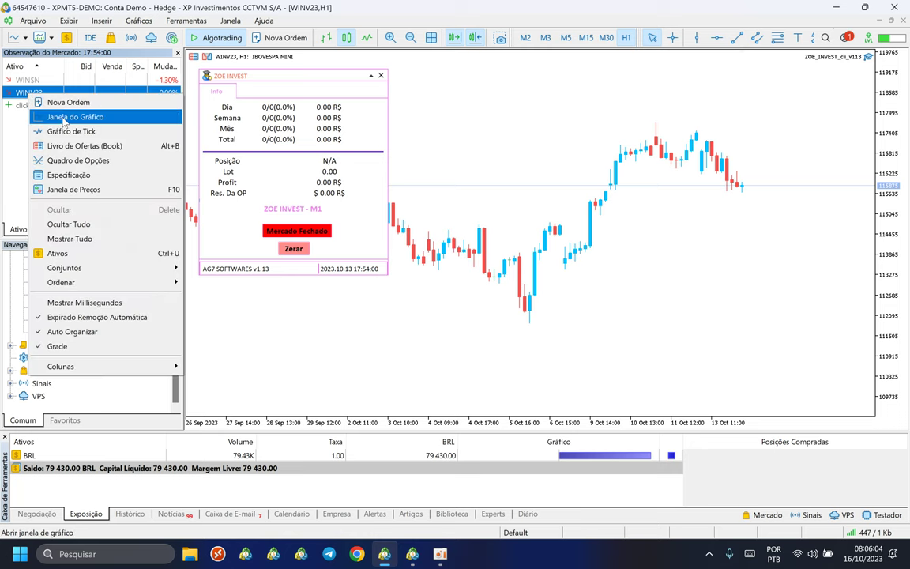
click(63, 118)
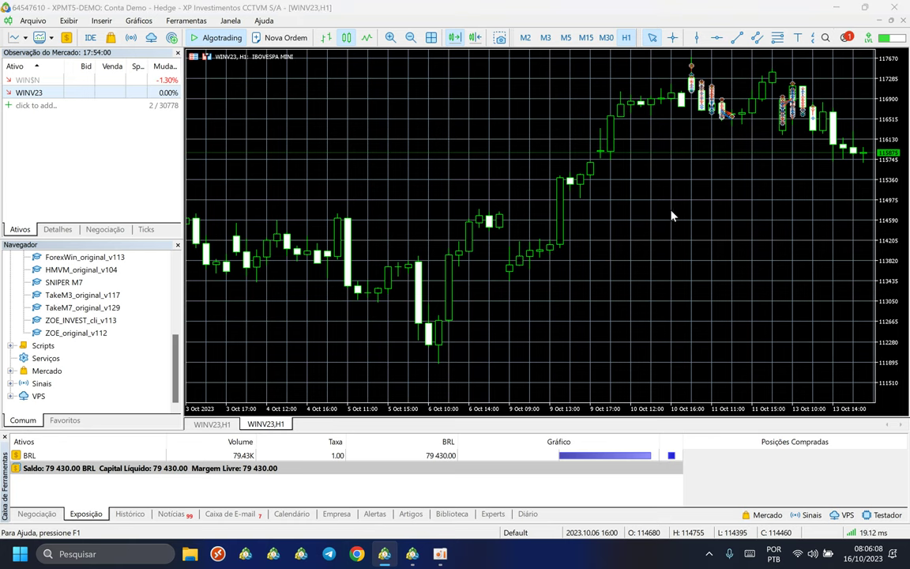
key(F8)
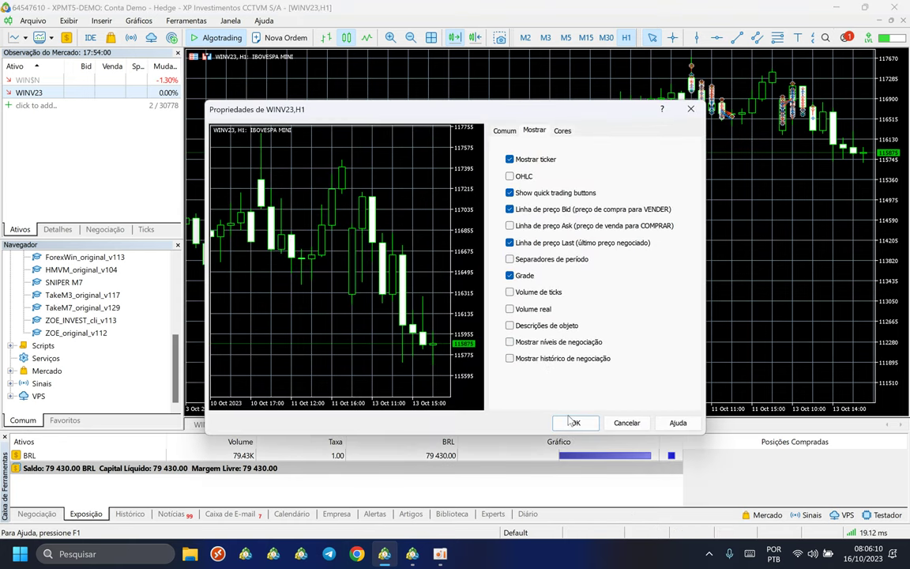
key(Return)
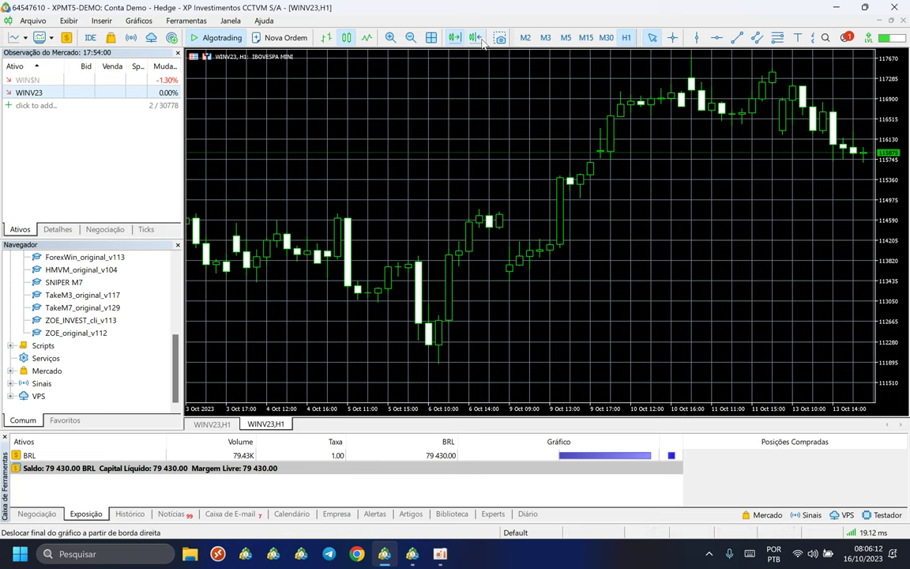
click(474, 37)
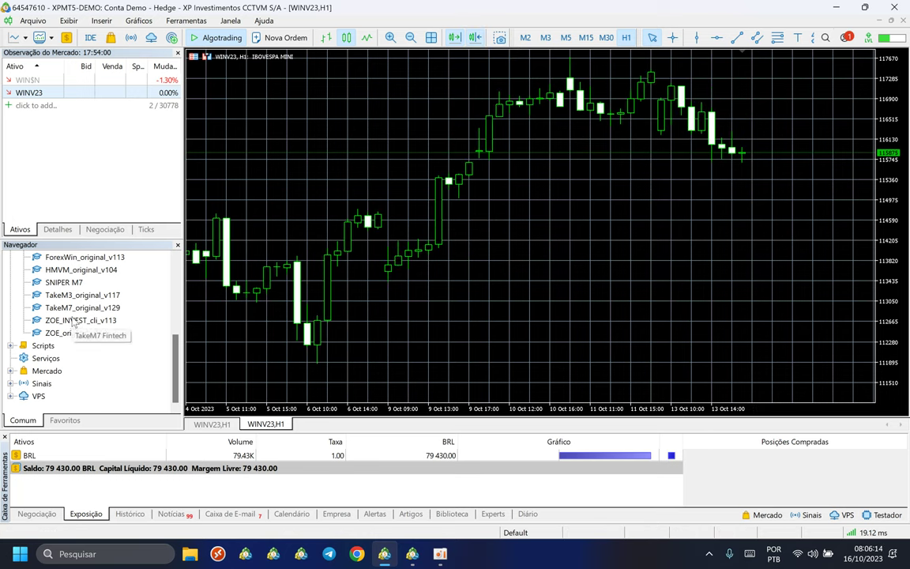
Add ZOE_INVEST_cli_v113 to the second WINV23 chart and open the Nome do Setup input parameter for editing
drag(85, 320, 320, 183)
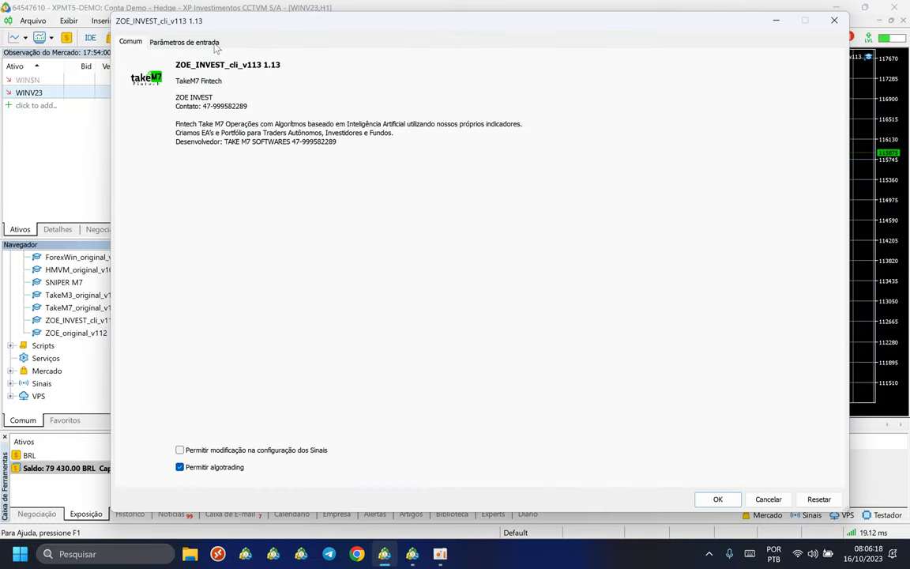
click(212, 44)
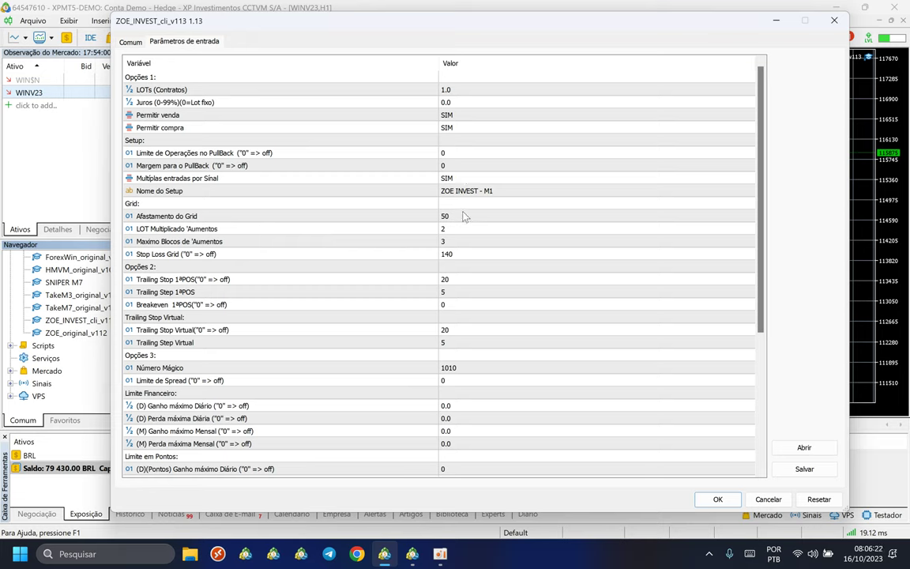
click(466, 190)
click(465, 190)
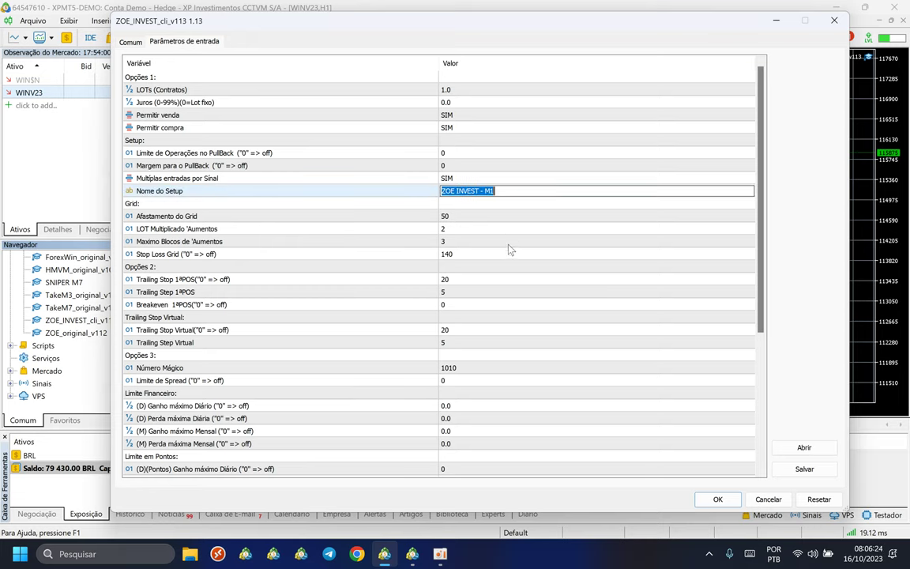
click(513, 194)
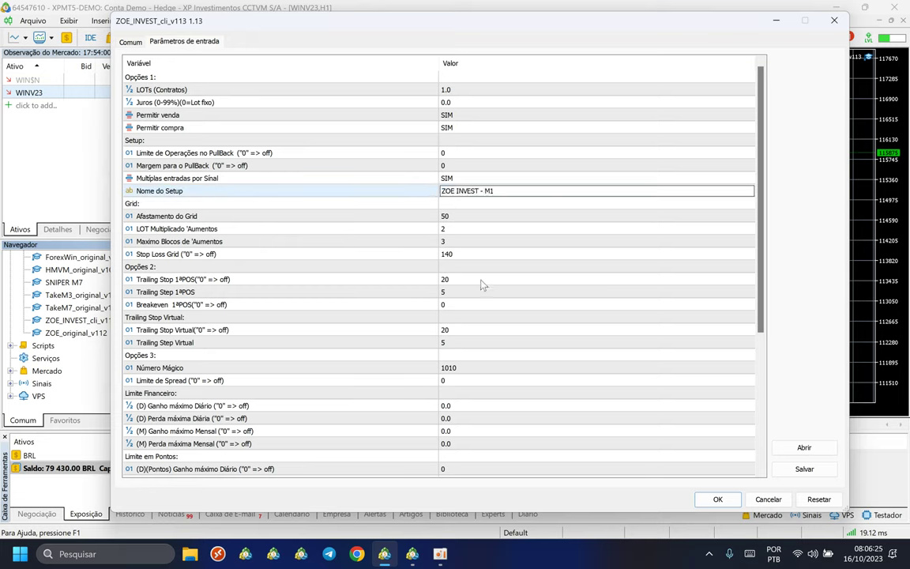
Load the preset ZOE M2 BRA50.set into the second robot's input parameters
click(798, 449)
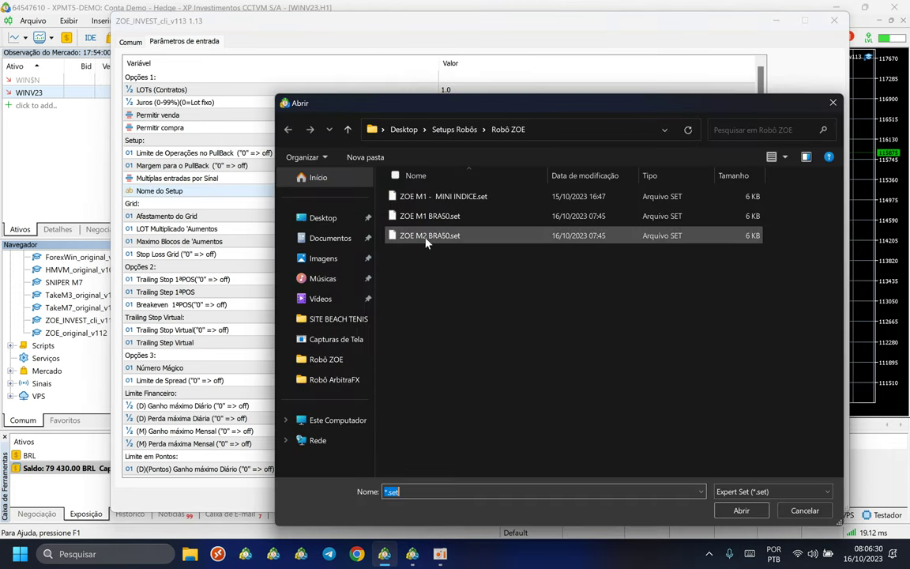
click(421, 239)
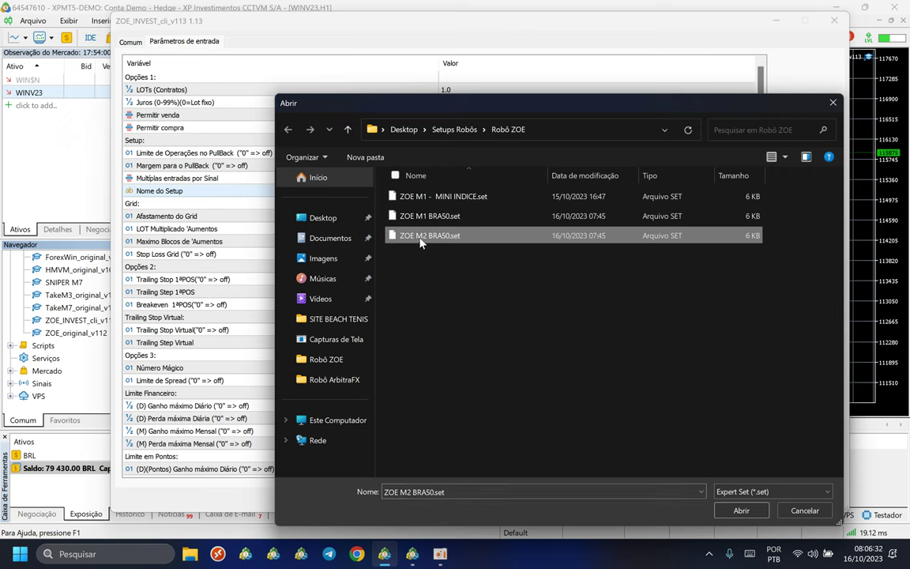
double_click(421, 237)
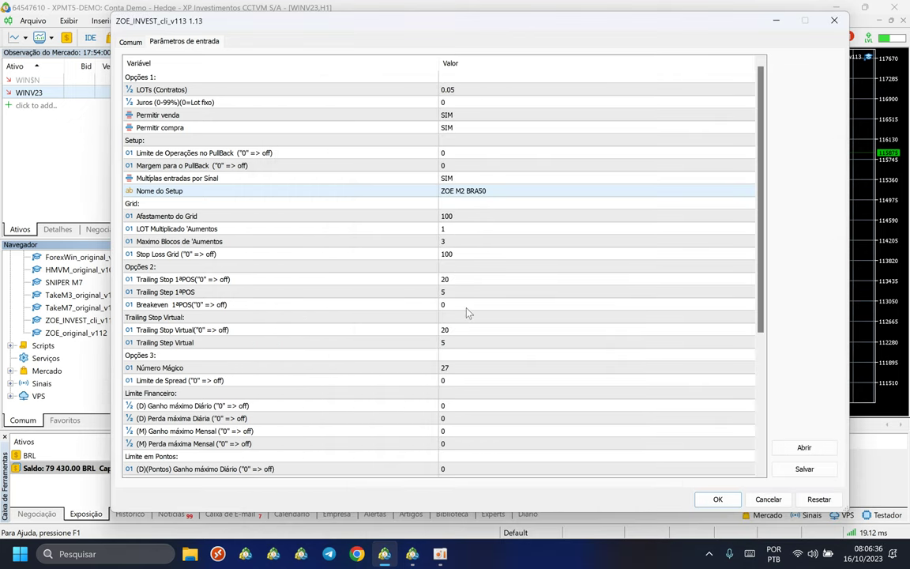
Load the preset ZOE M1 - MINI INDICE.set into the second robot's input parameters and review the loaded settings
click(803, 448)
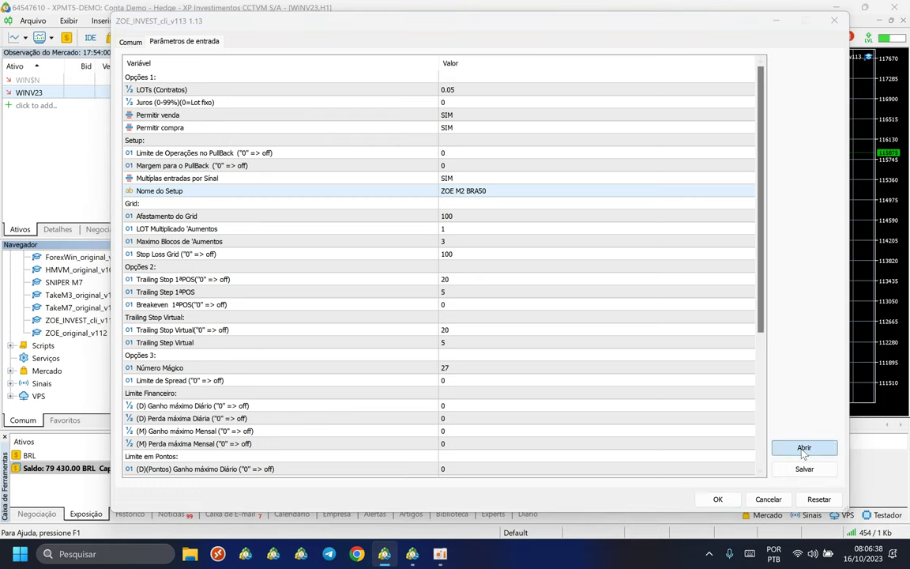
double_click(452, 198)
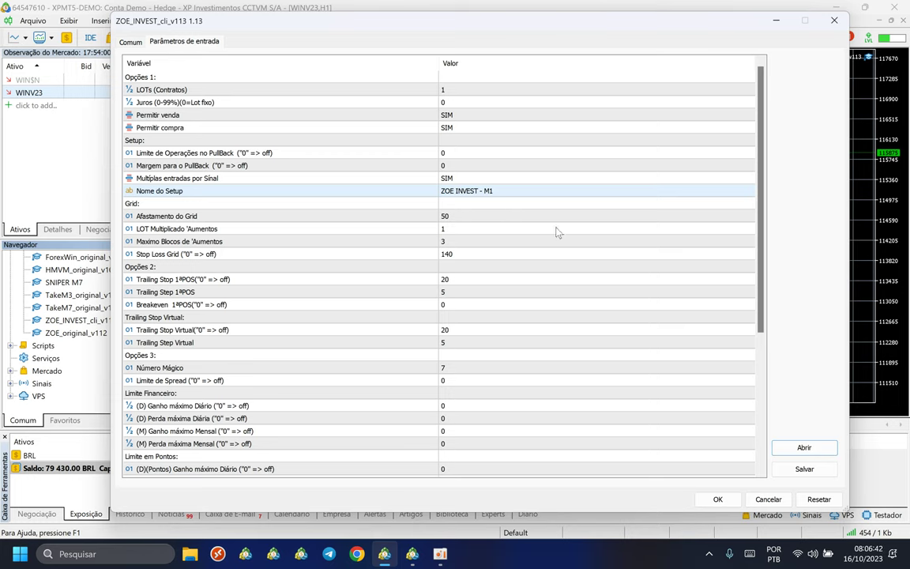
scroll(764, 134, down, 1)
scroll(763, 110, up, 1)
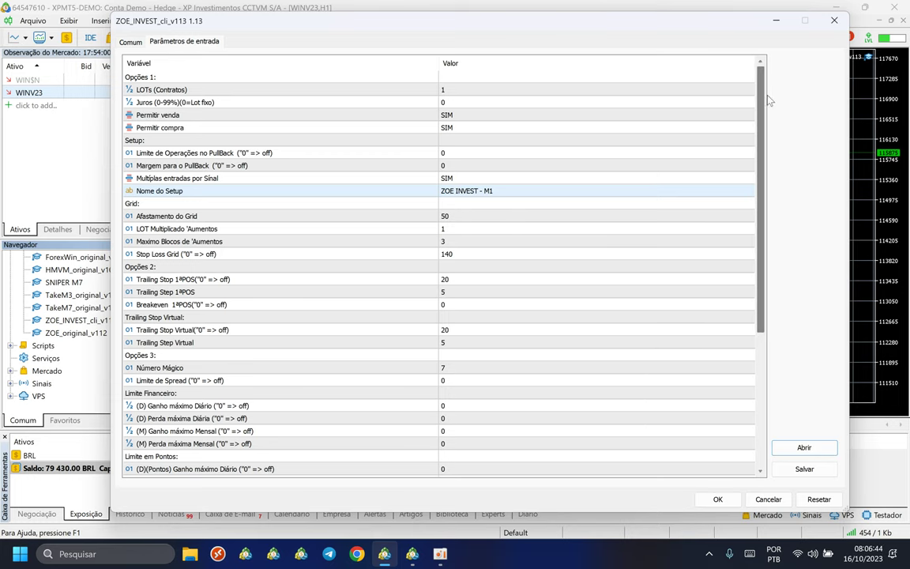
scroll(507, 439, down, 5)
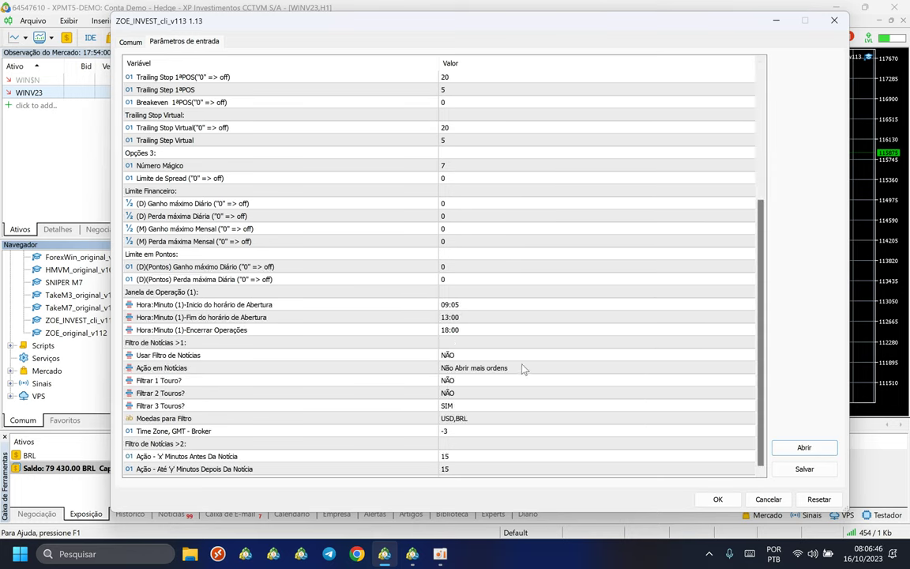
Try values of 30 and 70 for the Afastamento do Grid parameter of the second robot
click(132, 354)
scroll(469, 325, up, 5)
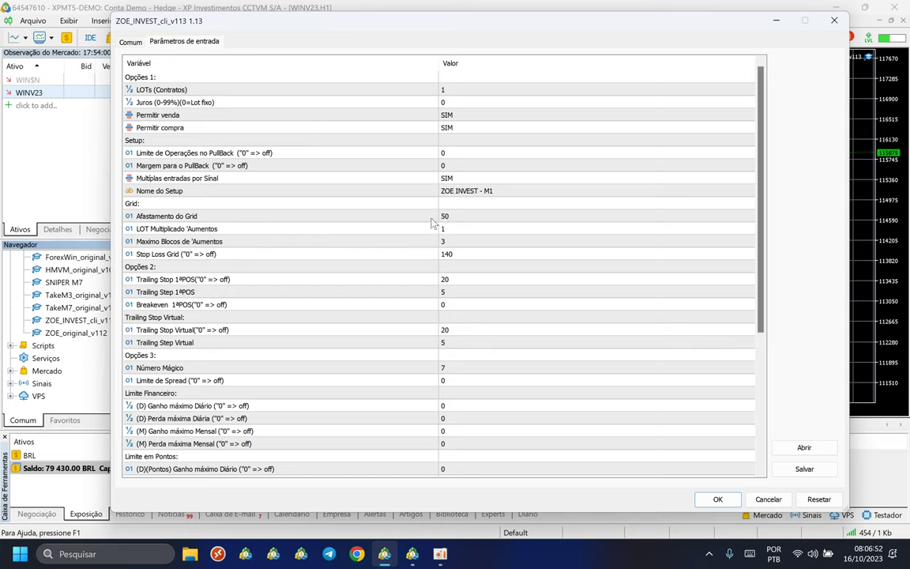
click(162, 211)
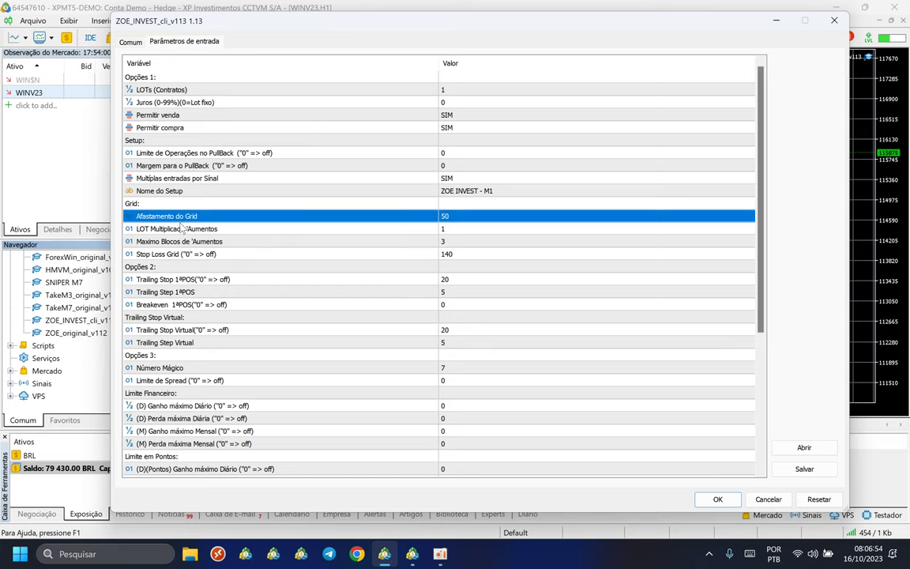
click(453, 230)
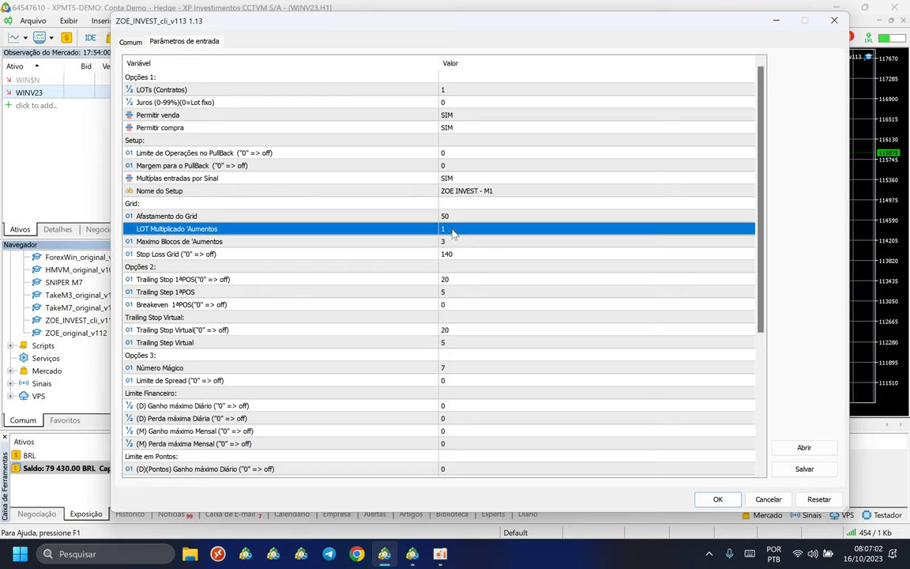
click(405, 215)
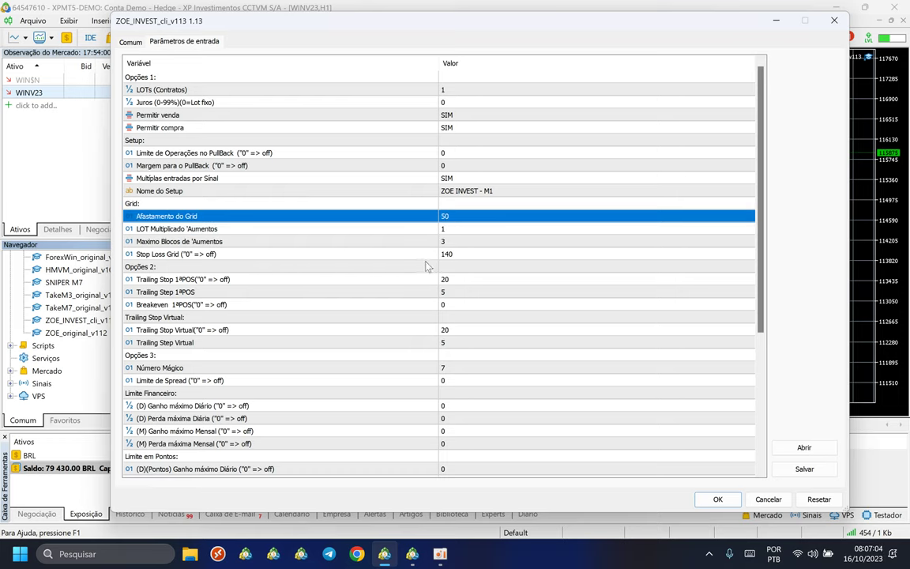
click(468, 215)
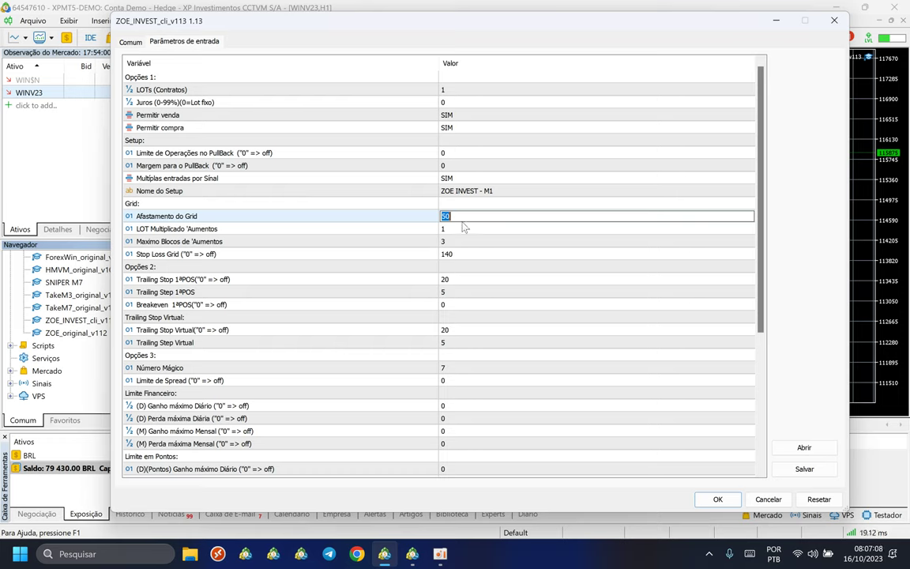
text(3)
key(Down)
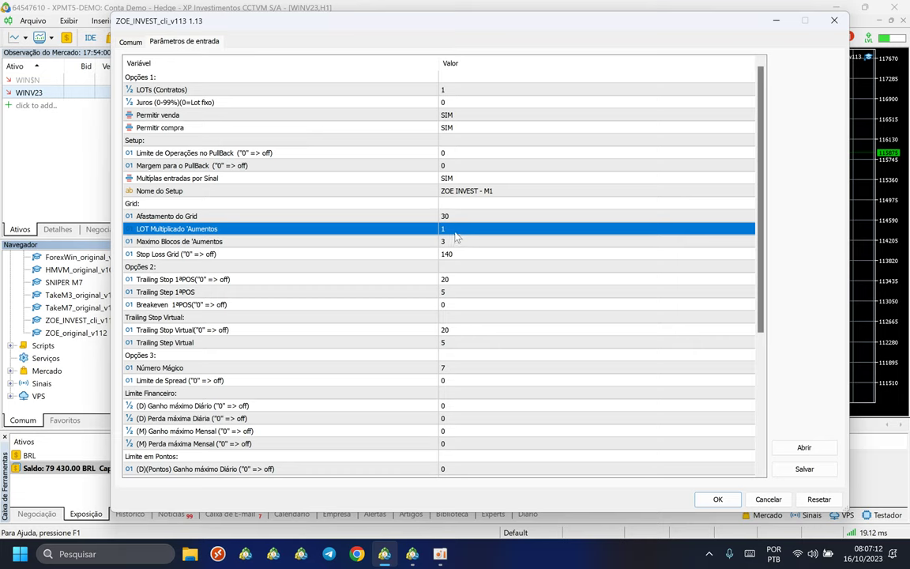
key(Up)
key(Return)
text(7)
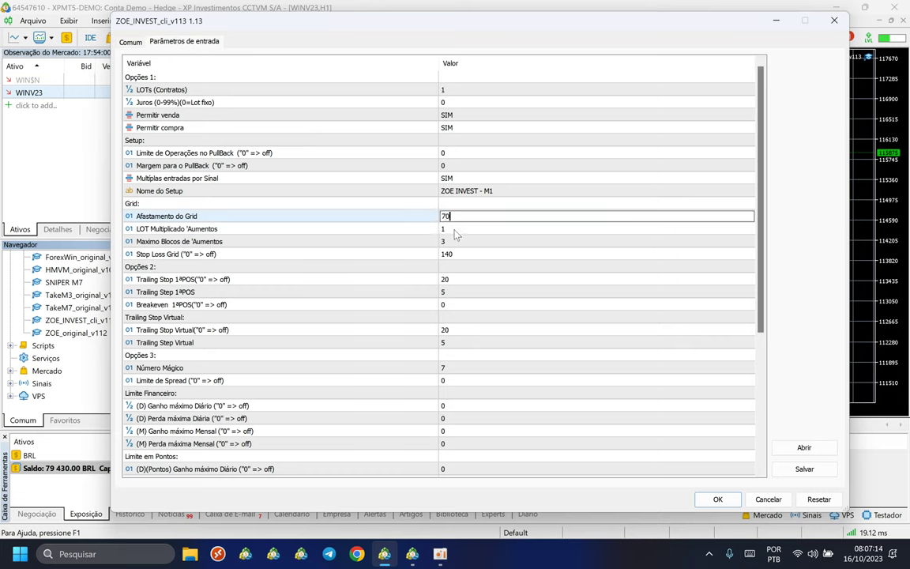
Set the Afastamento do Grid parameter to 100
key(Down)
key(Up)
key(Return)
text(100)
click(458, 227)
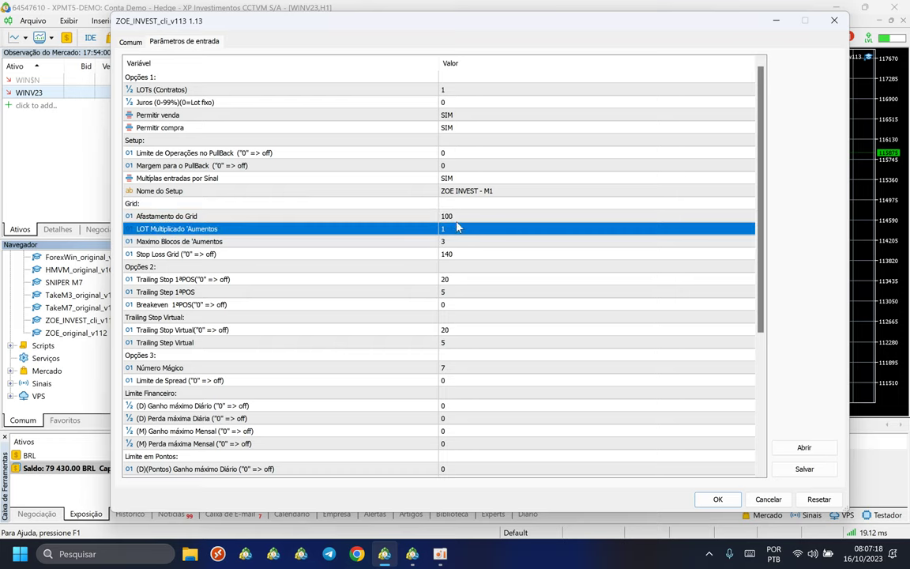
key(Up)
key(Down)
key(Down)
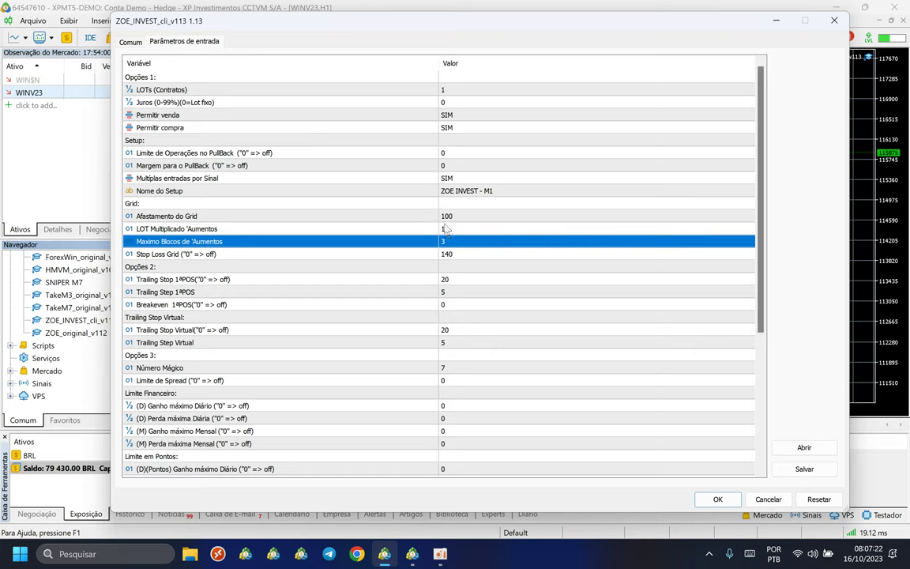
key(Up)
key(Up)
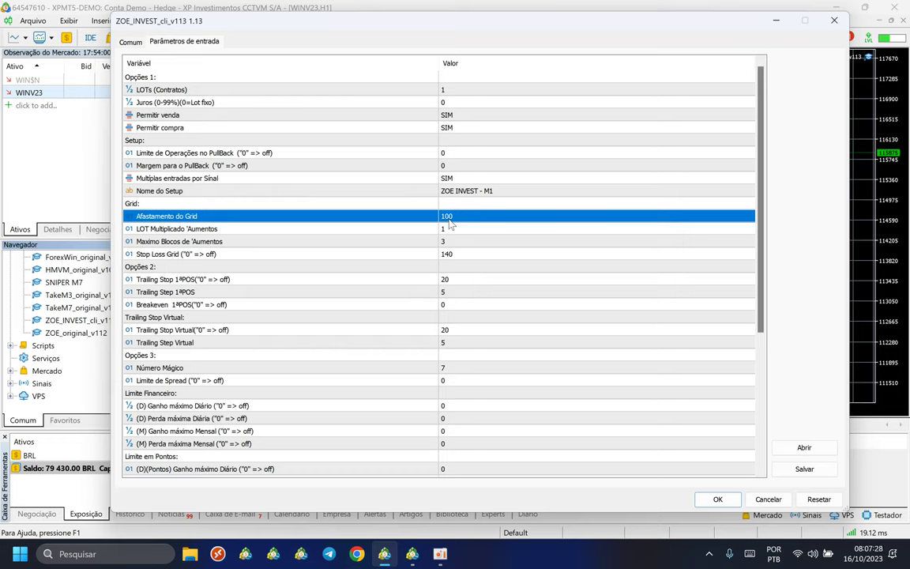
Disallow buying by setting Permitir compra to NÃO
click(245, 127)
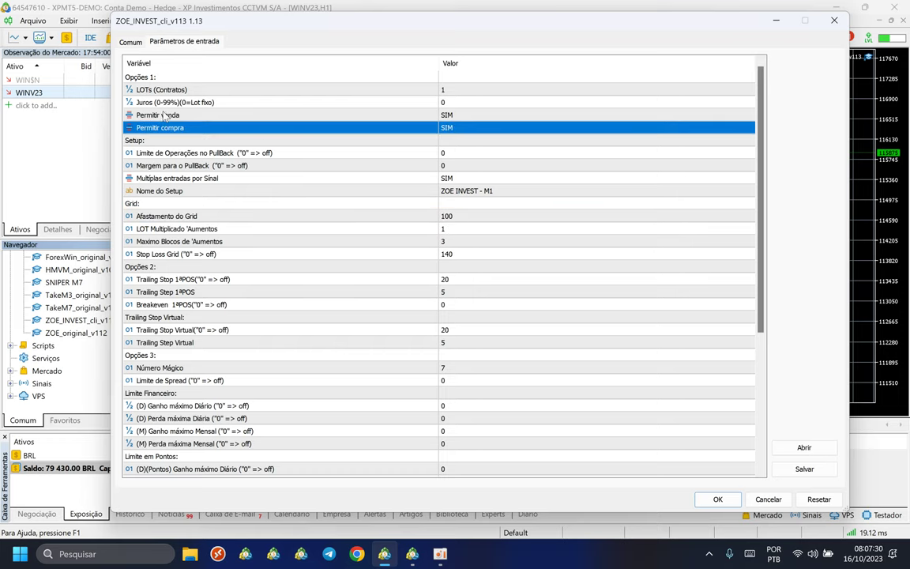
key(Up)
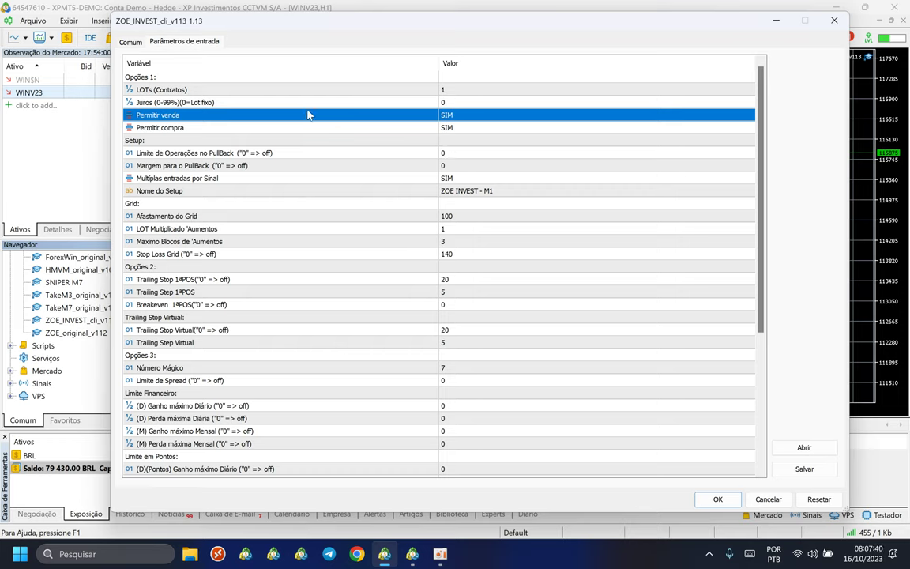
click(385, 127)
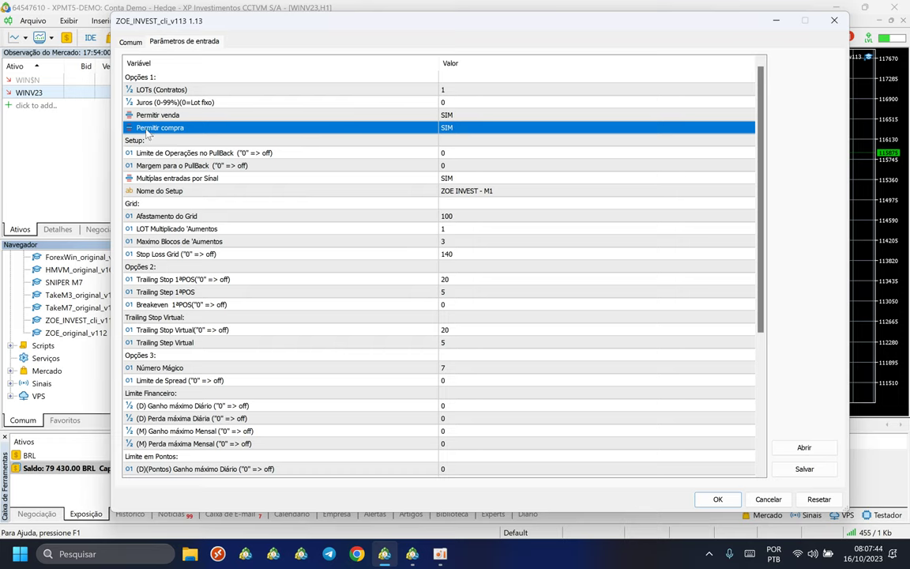
click(456, 129)
click(454, 139)
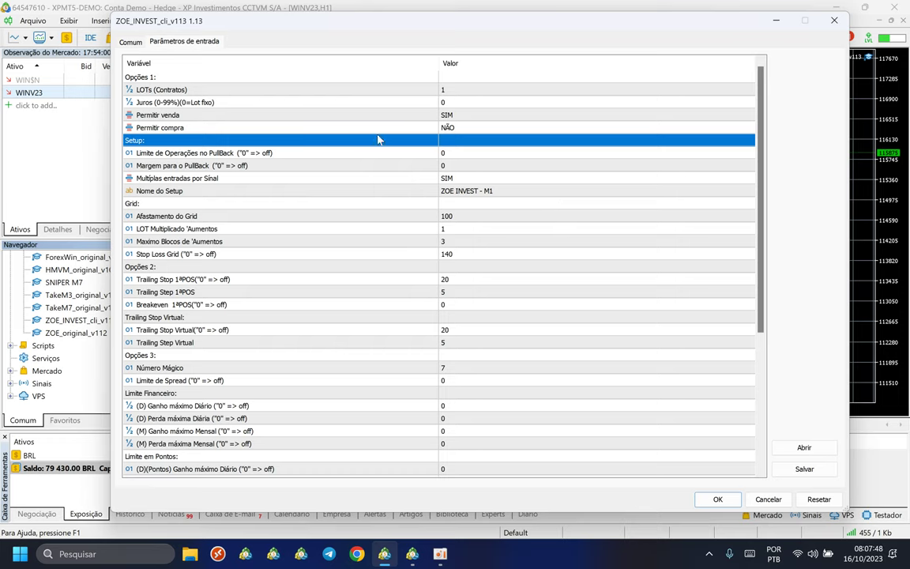
click(217, 116)
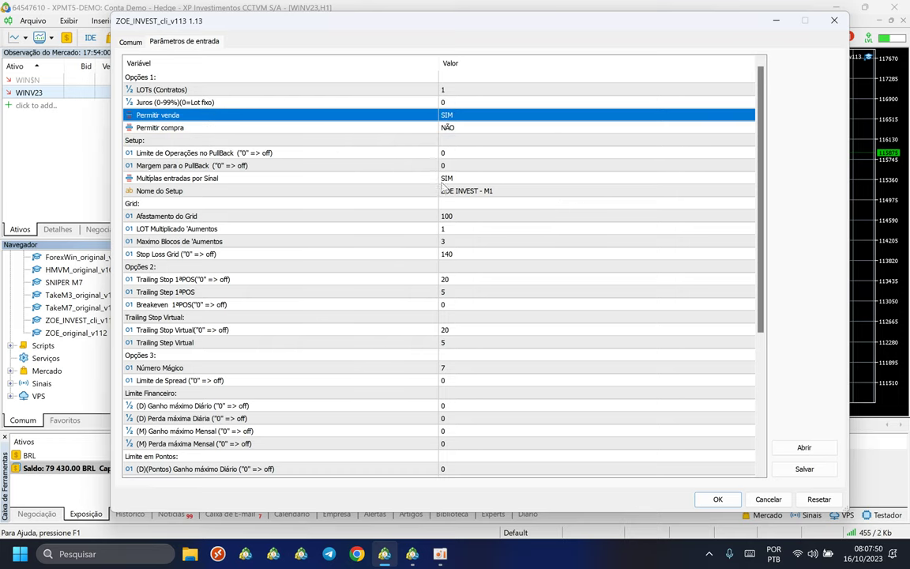
Set Nome do Setup to "ZOE INVEST - M1 venda" and apply the robot's parameters to the chart
click(511, 195)
click(522, 192)
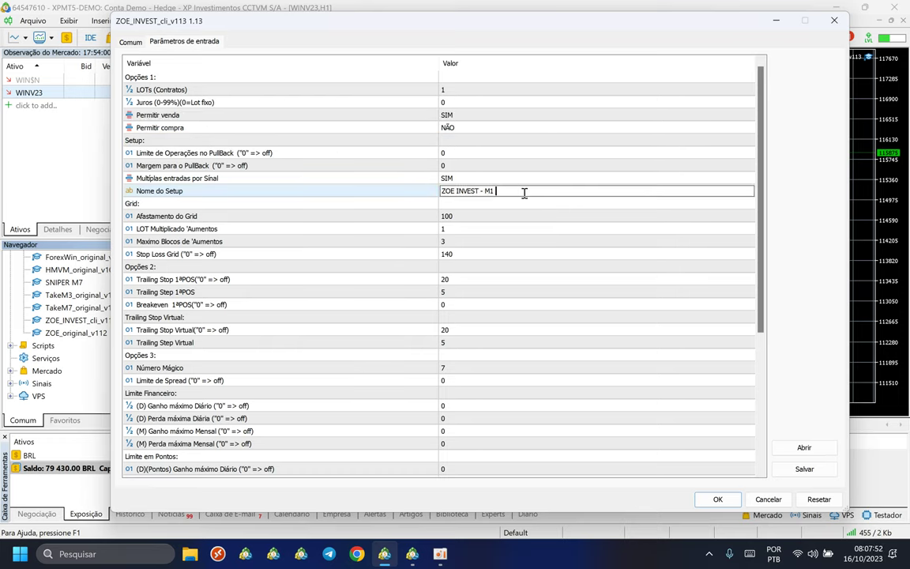
text(venda)
key(Return)
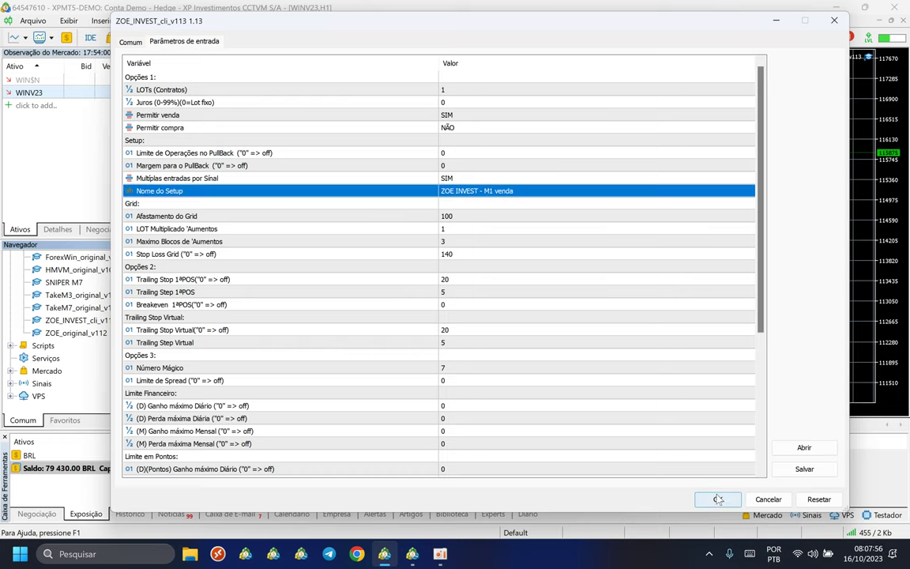
click(719, 500)
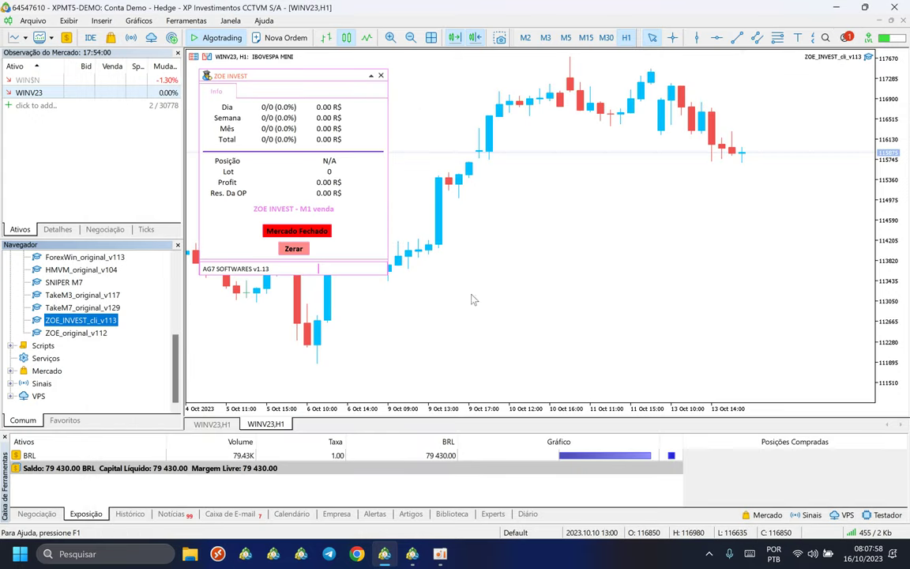
Reopen the robot's input parameters on the chart and set Permitir compra to SIM and Permitir venda to NÃO
double_click(869, 59)
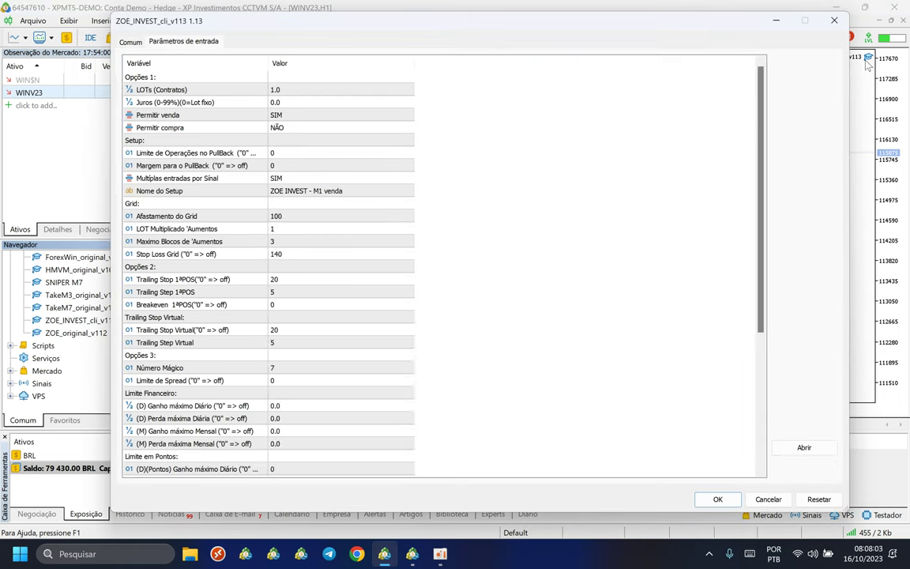
click(448, 128)
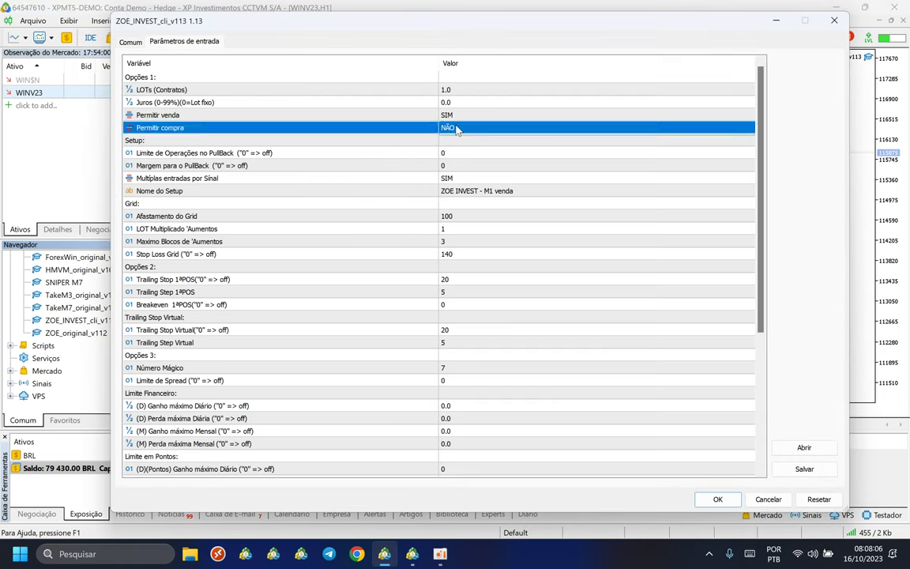
click(451, 130)
click(455, 150)
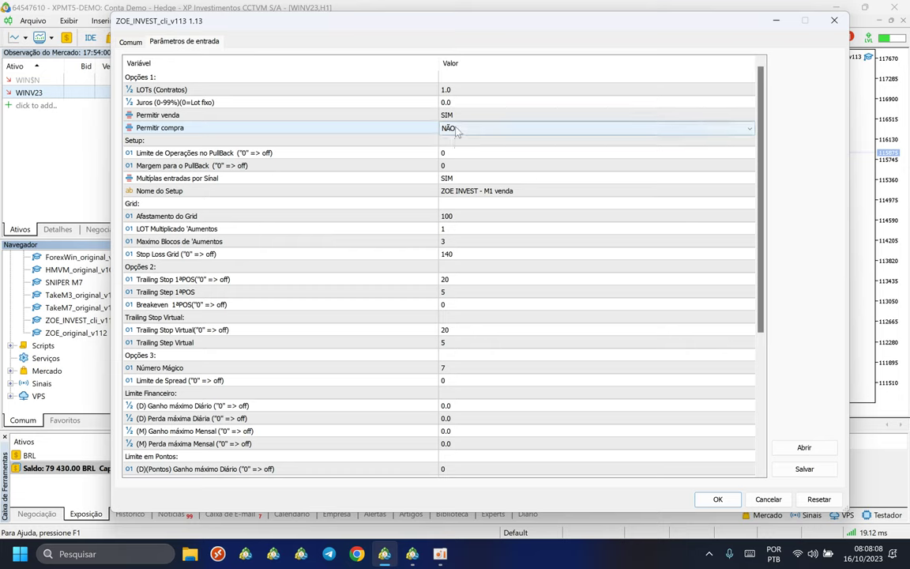
click(452, 130)
click(456, 139)
click(454, 116)
click(457, 116)
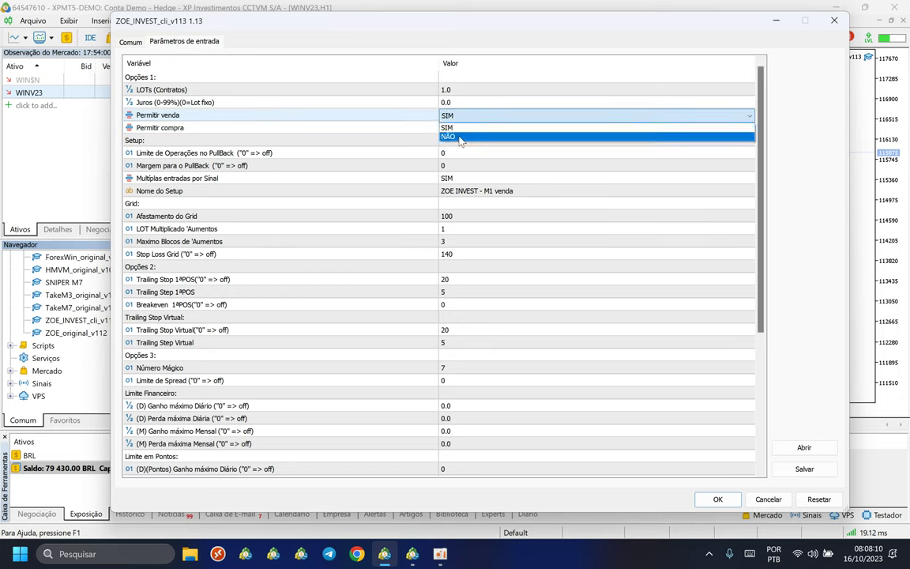
click(456, 139)
click(447, 137)
click(447, 131)
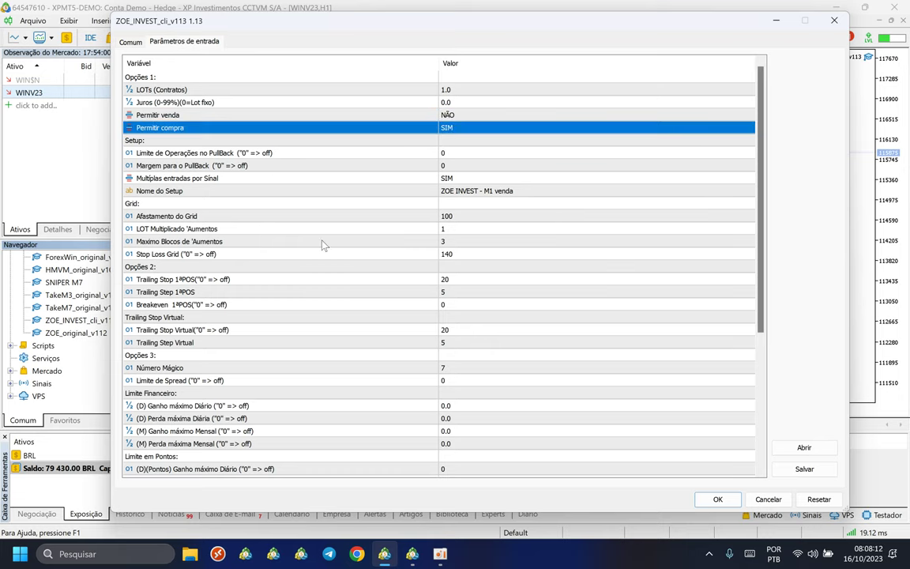
Change Nome do Setup to "ZOE INVEST - M1 Compra"
click(514, 191)
click(515, 190)
drag(527, 190, 553, 190)
key(BackSpace)
text(Co)
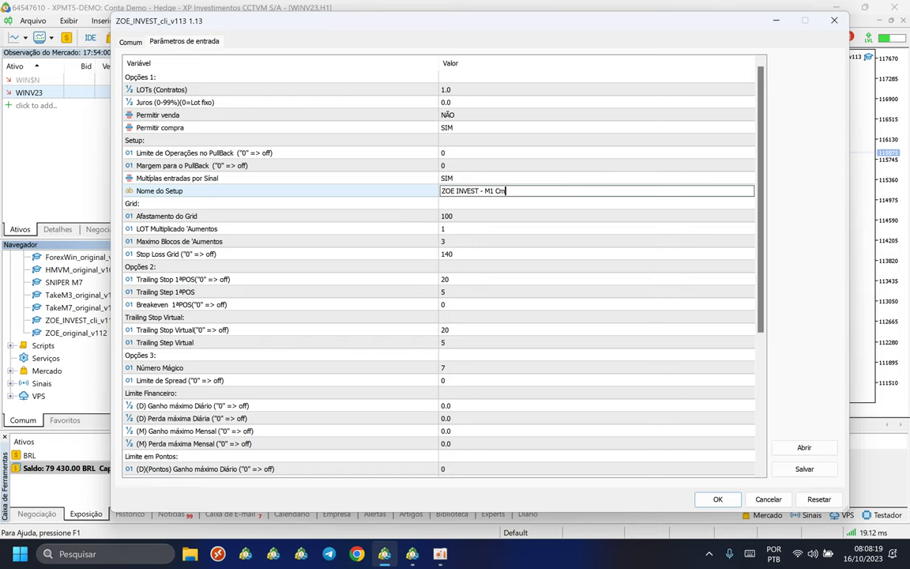
key(BackSpace)
text(ompra)
click(596, 229)
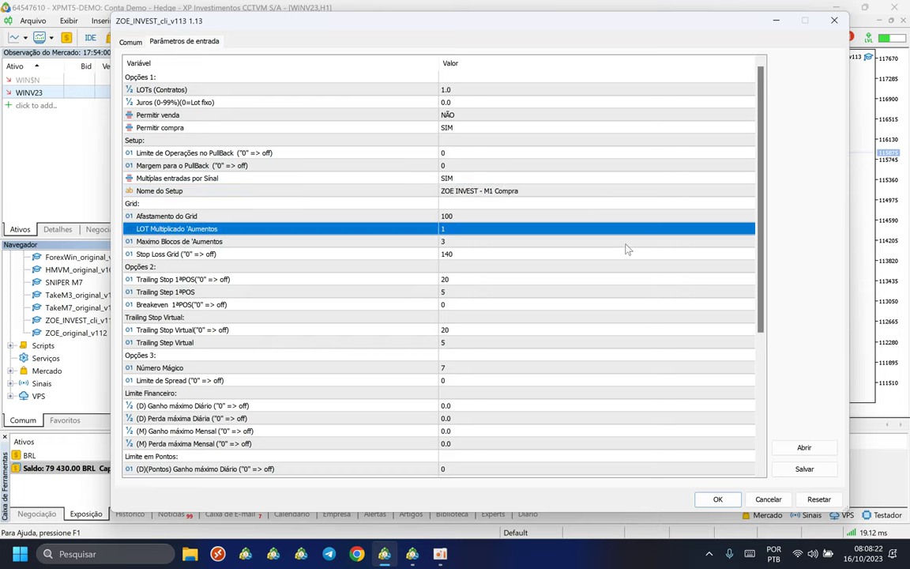
Try values of 70 and 50 for the Afastamento do Grid parameter in the buy-only setup
click(207, 216)
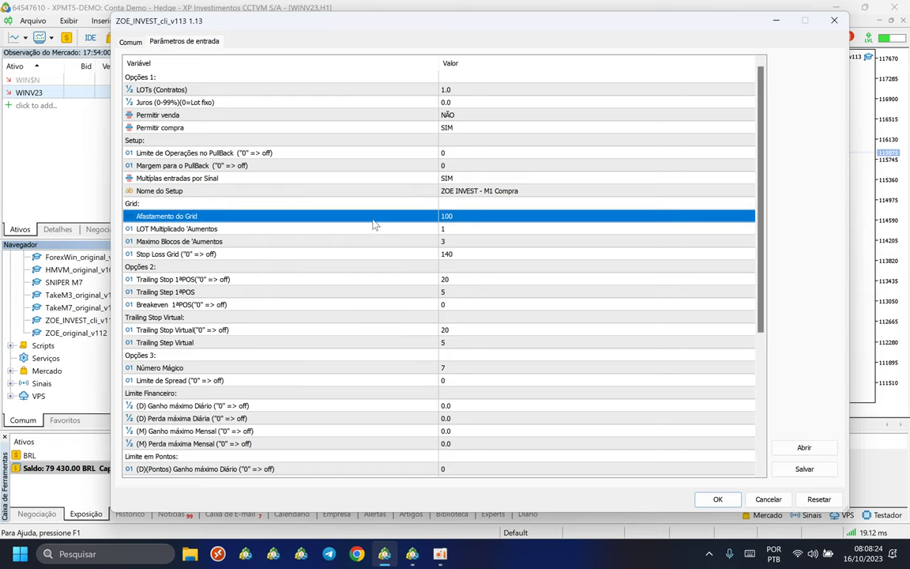
click(461, 216)
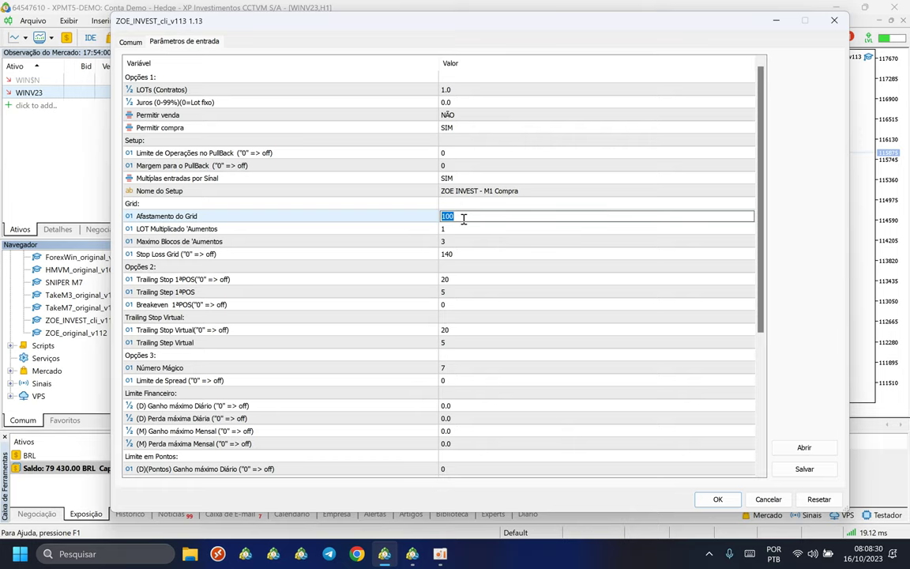
text(70)
click(422, 229)
click(464, 217)
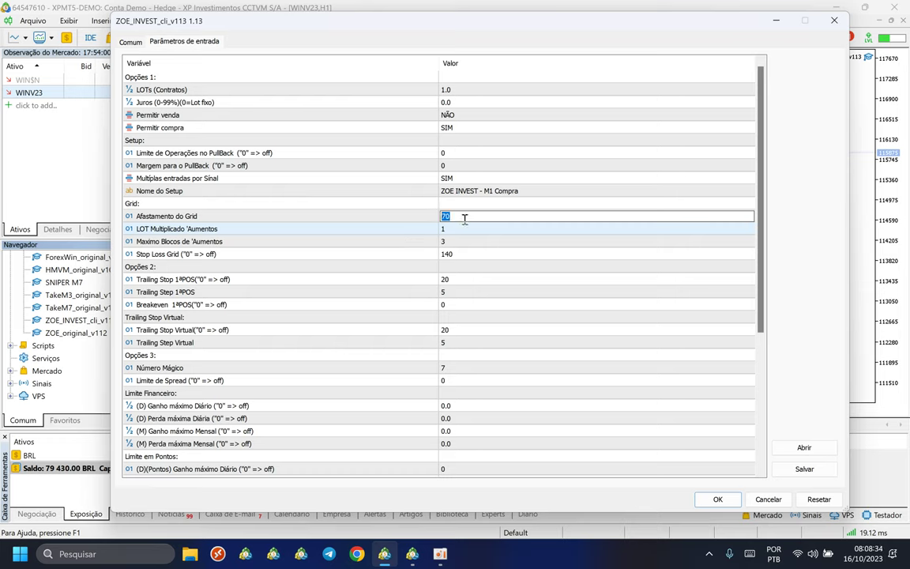
key(BackSpace)
text(50)
click(451, 231)
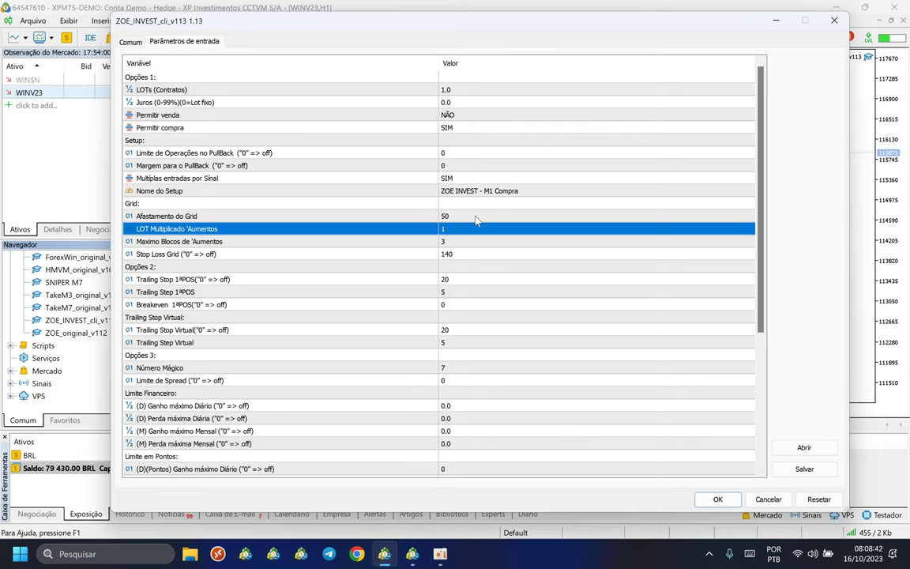
Set Afastamento do Grid back to 100 for the buy-only setup
double_click(466, 215)
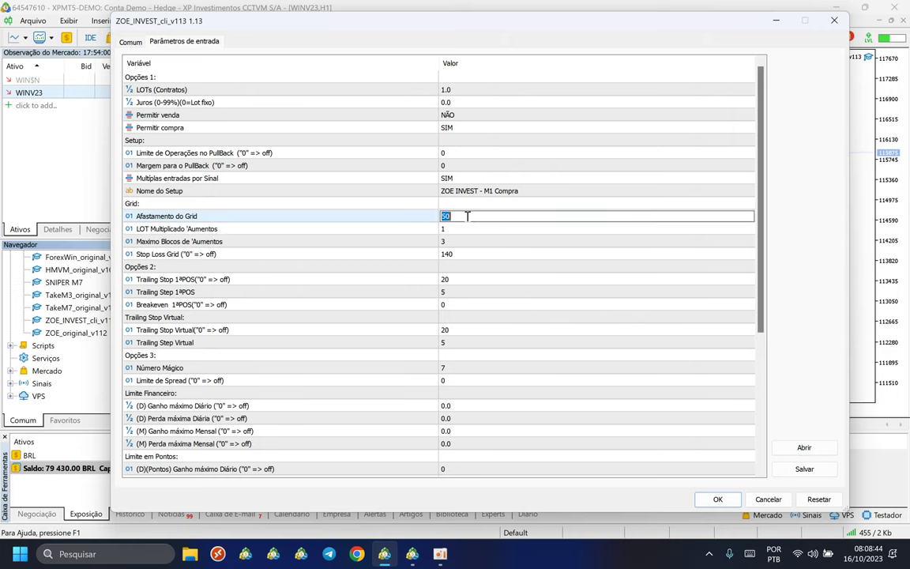
text(100)
click(467, 228)
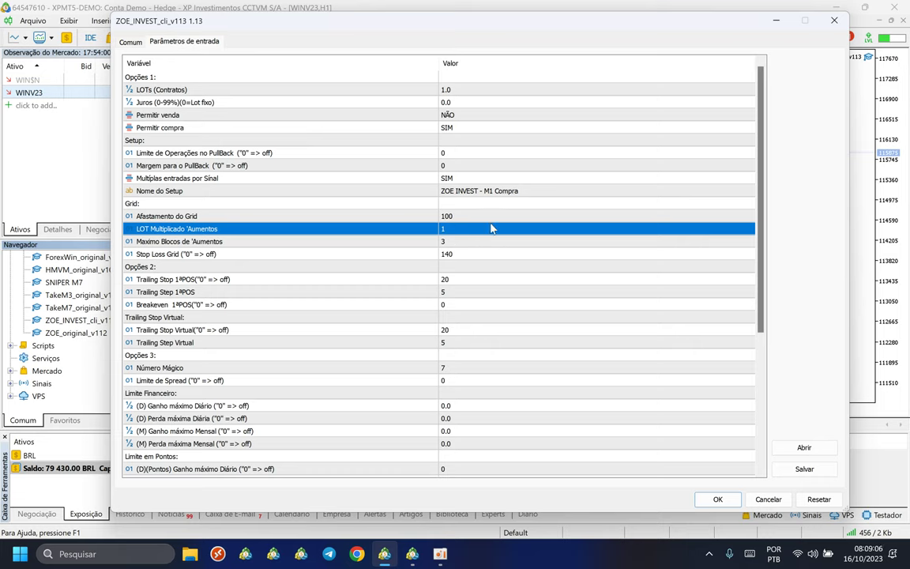
click(442, 240)
click(472, 256)
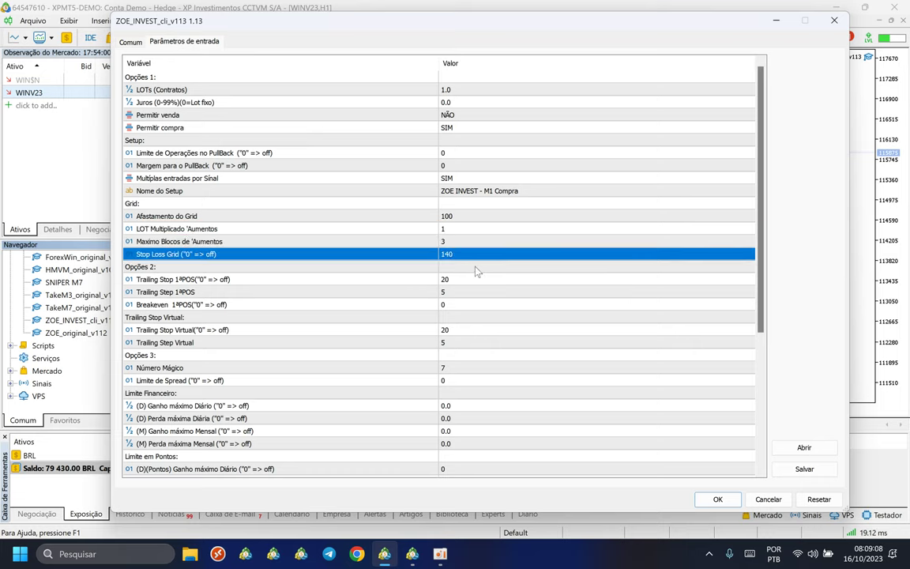
click(477, 269)
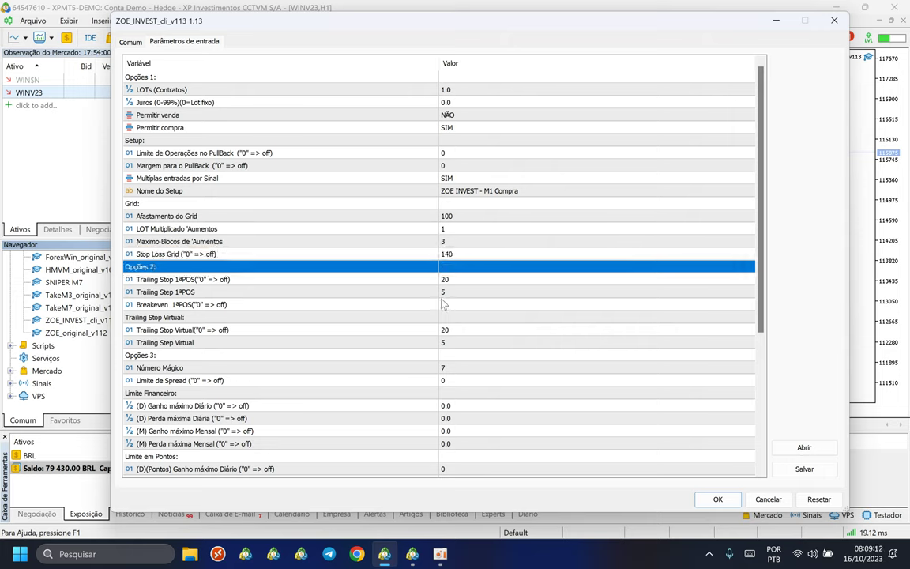
Try other values for the Stop Loss Grid parameter and set it back to 140
click(235, 241)
click(145, 253)
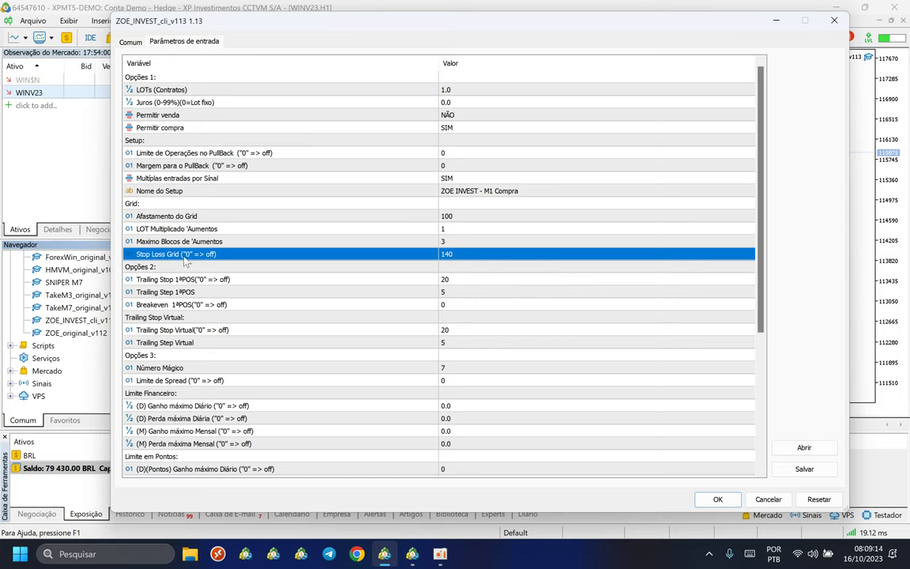
click(468, 254)
text(1)
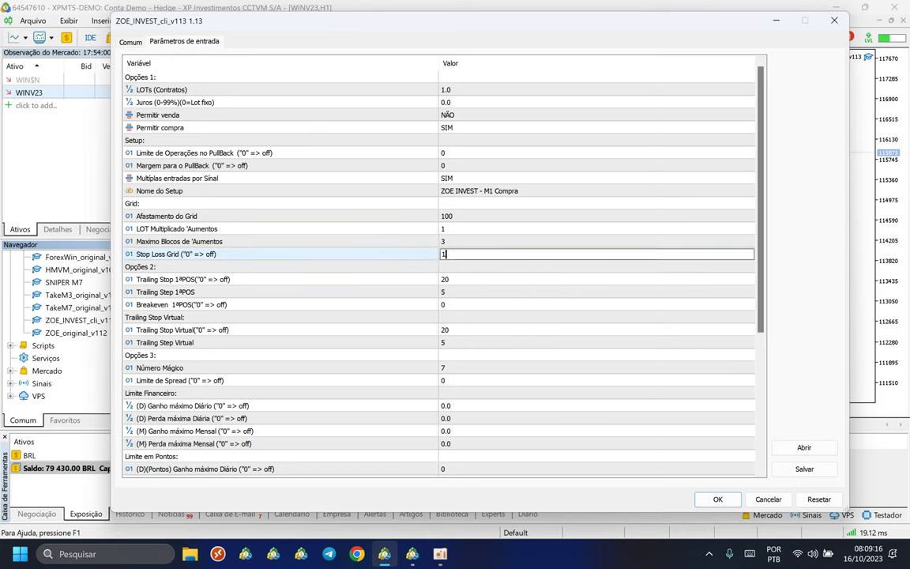
text(00150)
key(Return)
click(458, 258)
text(140)
key(Return)
Try an Afastamento do Grid value of 50 and restore it to 100
click(455, 218)
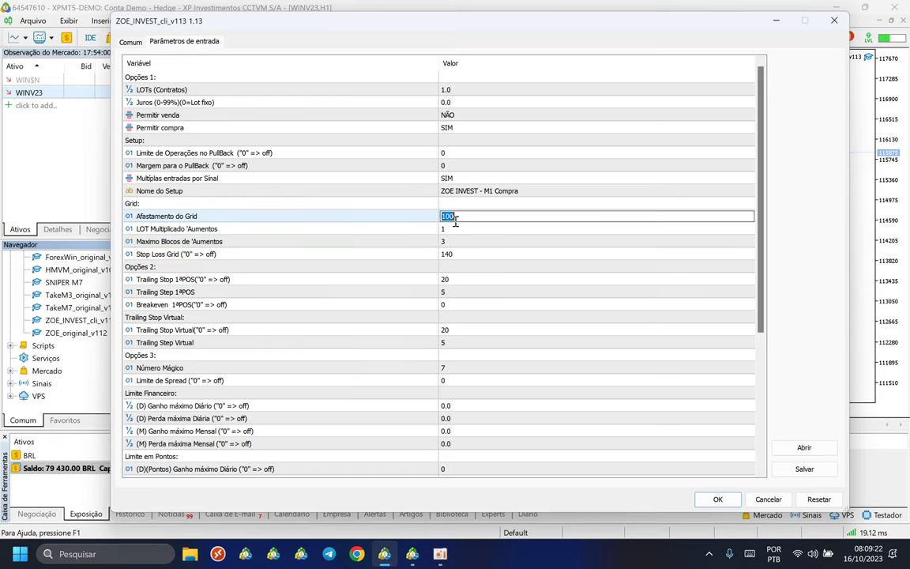
text(50)
key(Return)
click(453, 219)
text(100)
key(Return)
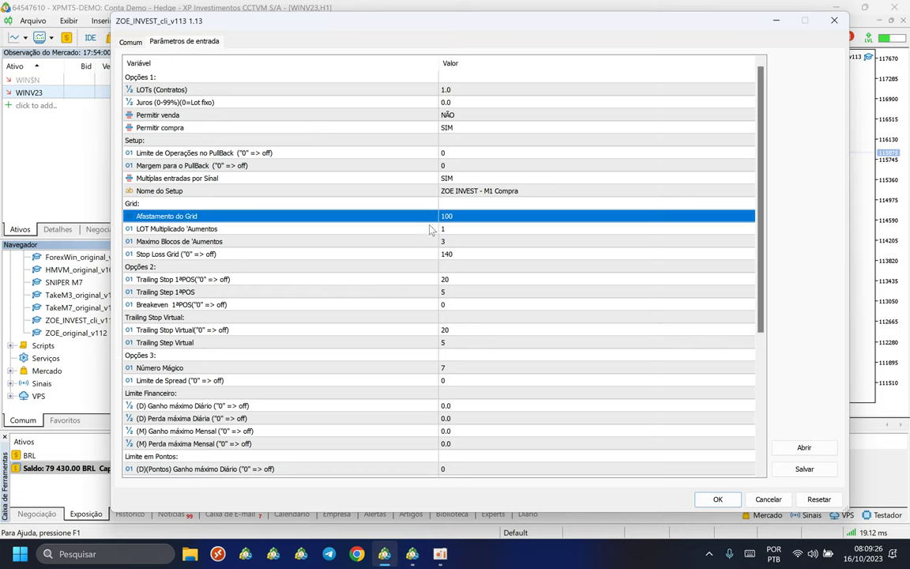
Set the Stop Loss Grid parameter to 100 for the buy-only setup
double_click(447, 253)
text(14)
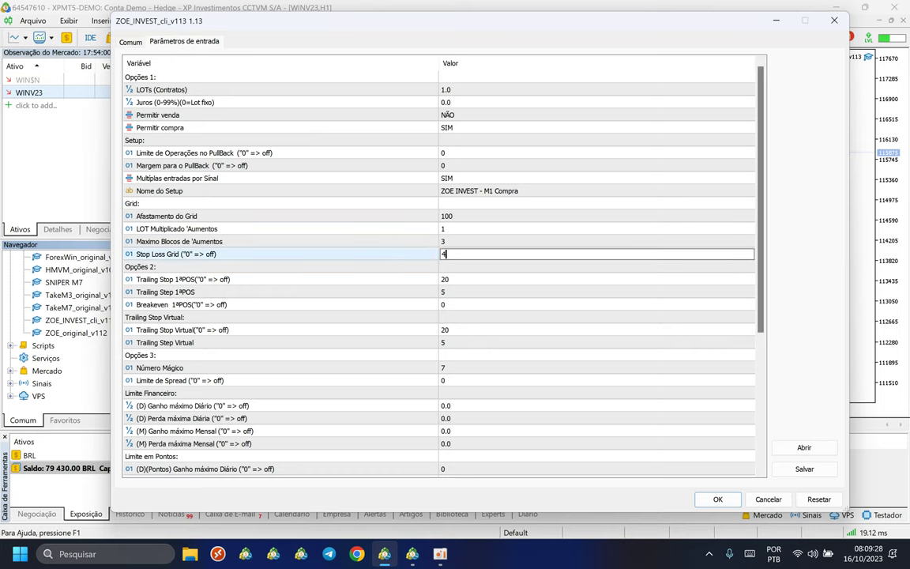
key(ctrl+z)
text(1)
key(BackSpace)
text(400)
key(ctrl+a)
text(100)
click(400, 271)
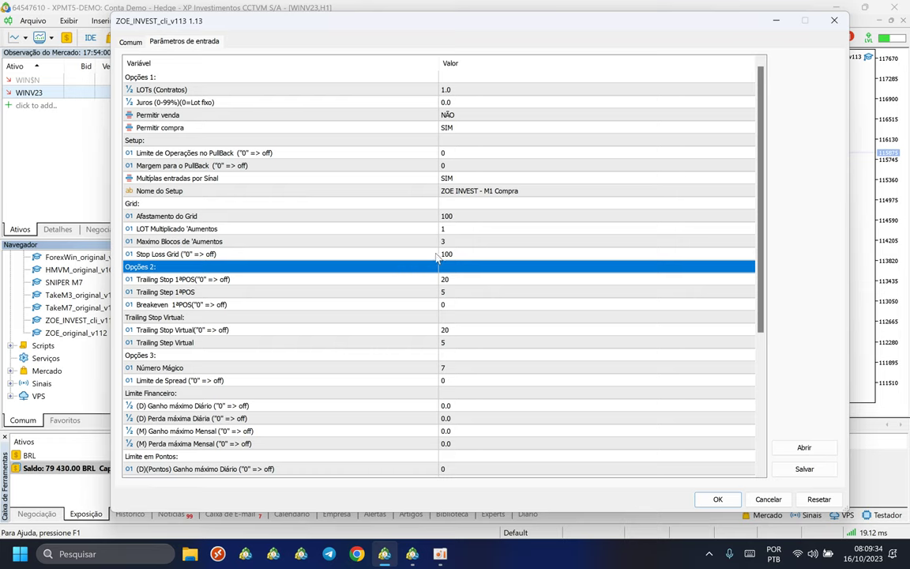
click(403, 216)
click(402, 254)
click(434, 270)
Examine the LOT Multiplicado 'Aumentos, Maximo Blocos de 'Aumentos and Afastamento do Grid parameters in the Grid group
click(457, 230)
click(457, 229)
key(Up)
click(456, 229)
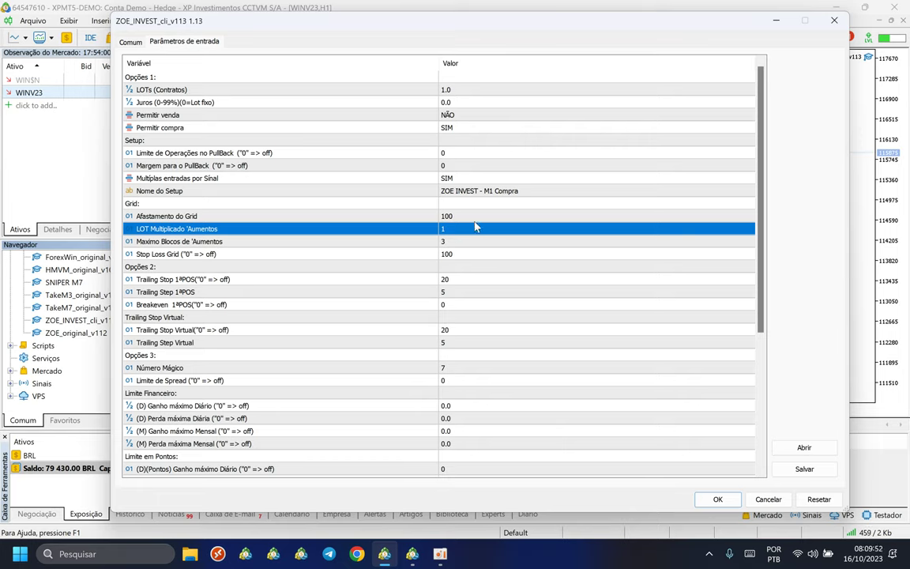
click(158, 244)
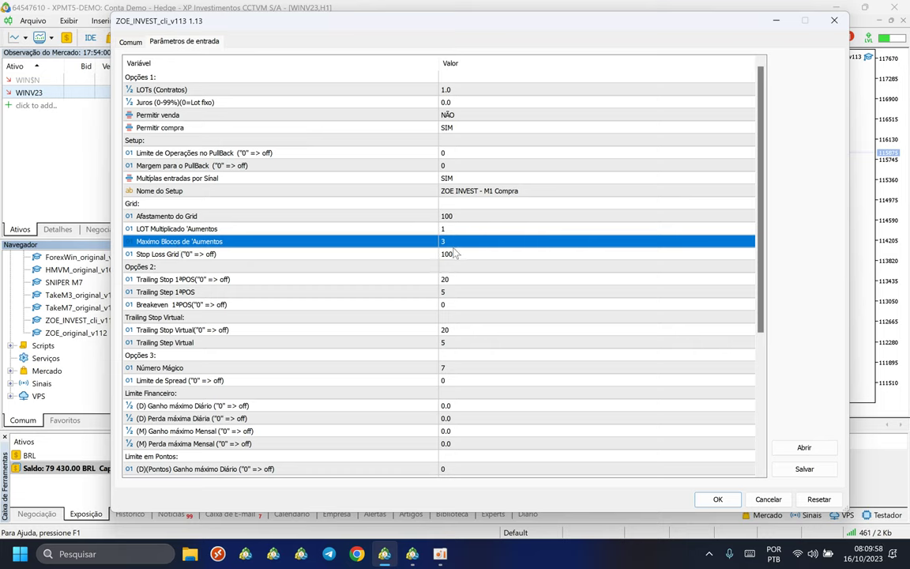
key(Up)
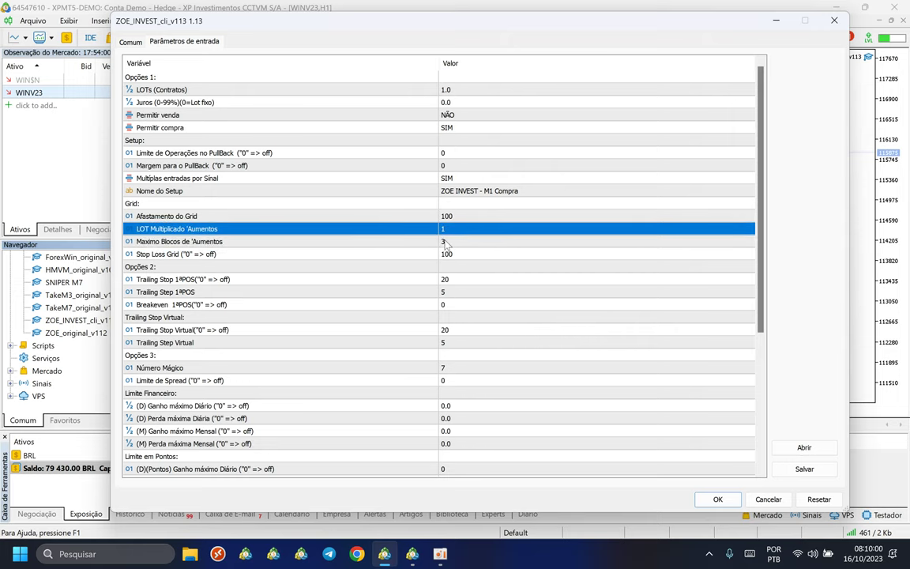
key(Down)
click(451, 220)
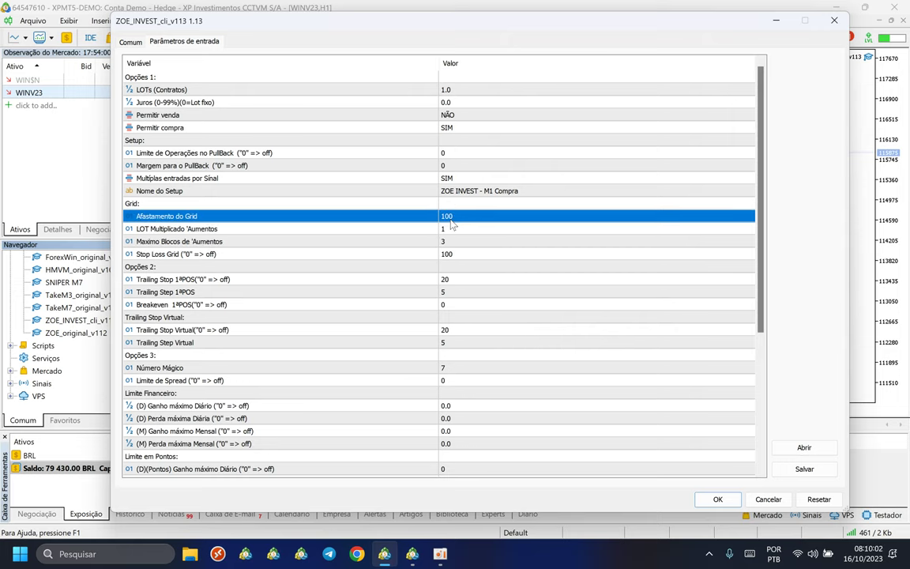
Try 1 for Maximo Blocos de 'Aumentos and set it to 5
click(453, 241)
click(454, 243)
text(1)
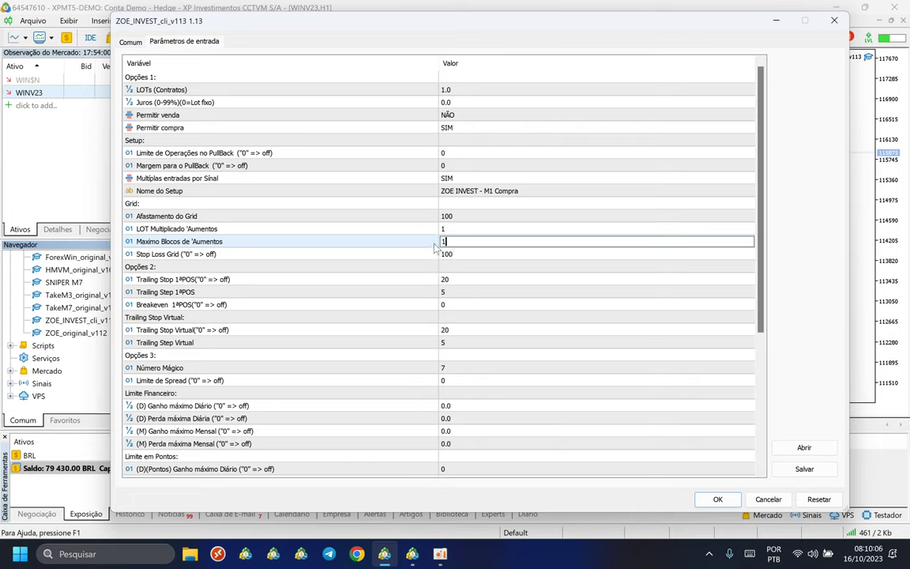
double_click(445, 241)
text(5)
click(434, 267)
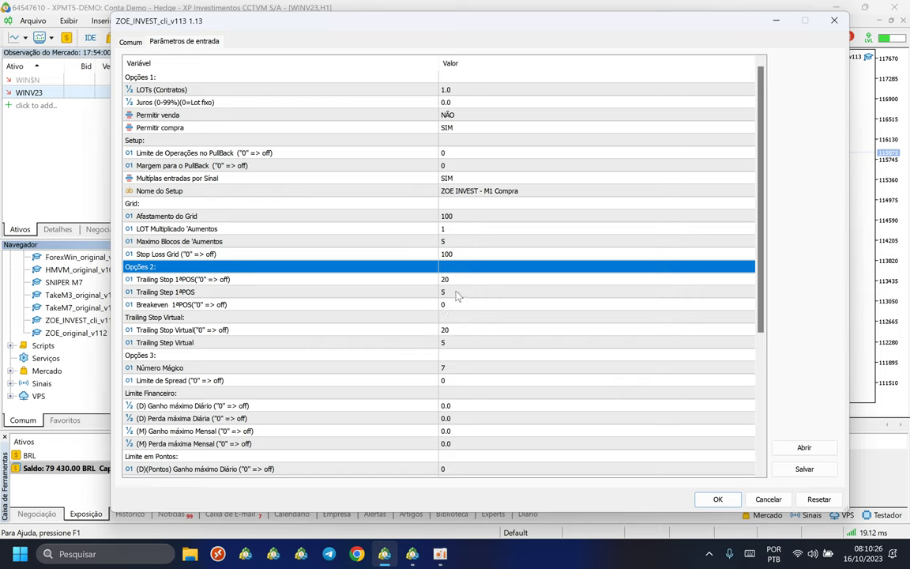
Set LOT Multiplicado 'Aumentos to 2 and Maximo Blocos de 'Aumentos to 3
click(411, 228)
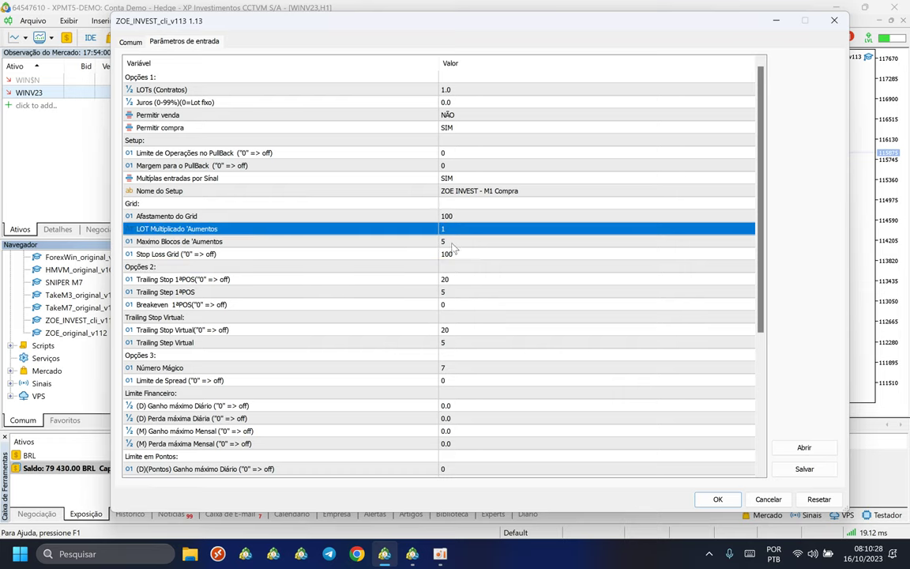
click(452, 229)
text(2)
key(Return)
click(447, 242)
text(3)
key(Return)
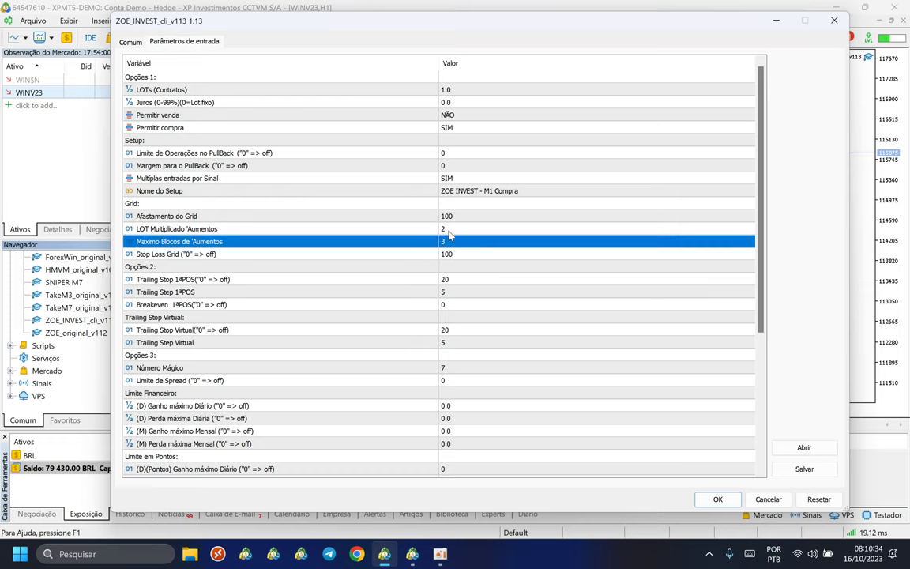
Review the grid parameters and set LOT Multiplicado 'Aumentos back to 1
click(447, 229)
click(467, 215)
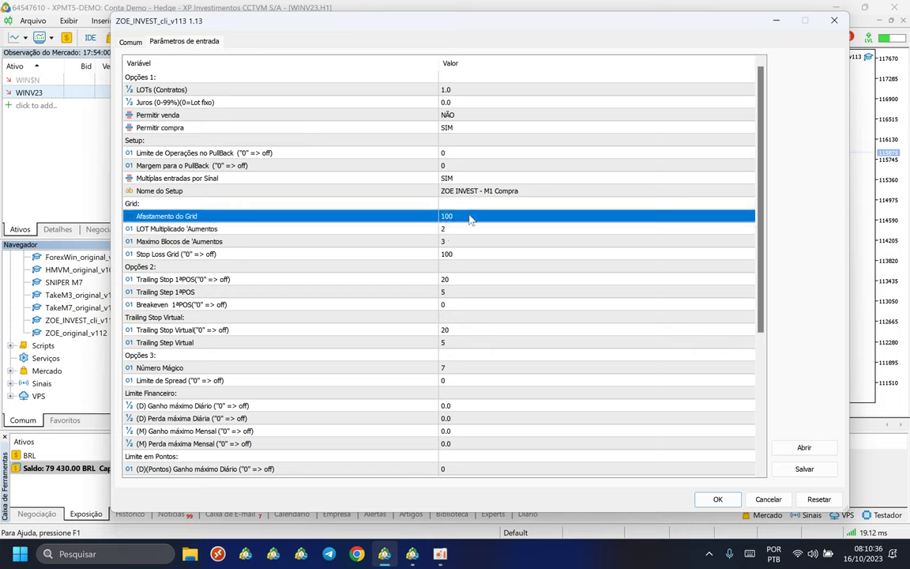
click(468, 230)
click(470, 242)
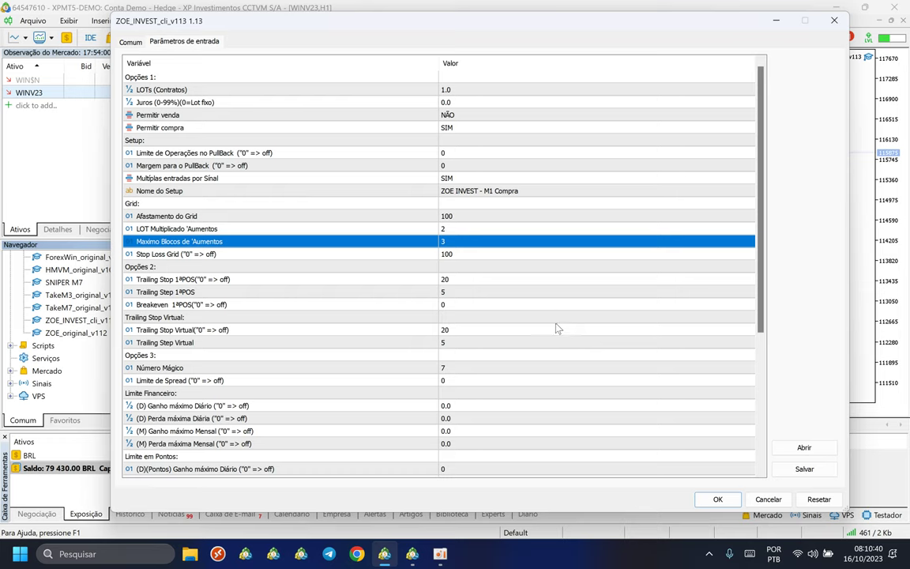
double_click(461, 229)
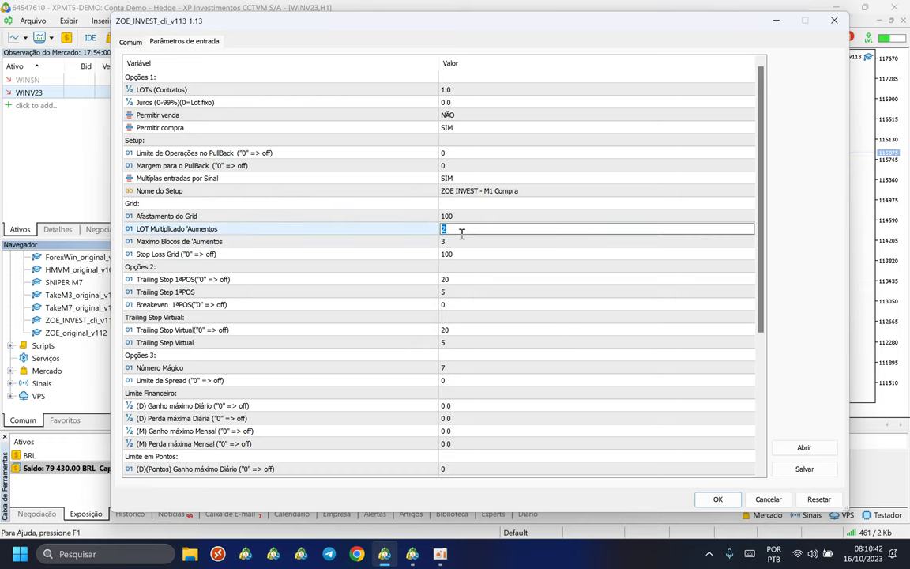
text(1)
click(463, 254)
click(456, 232)
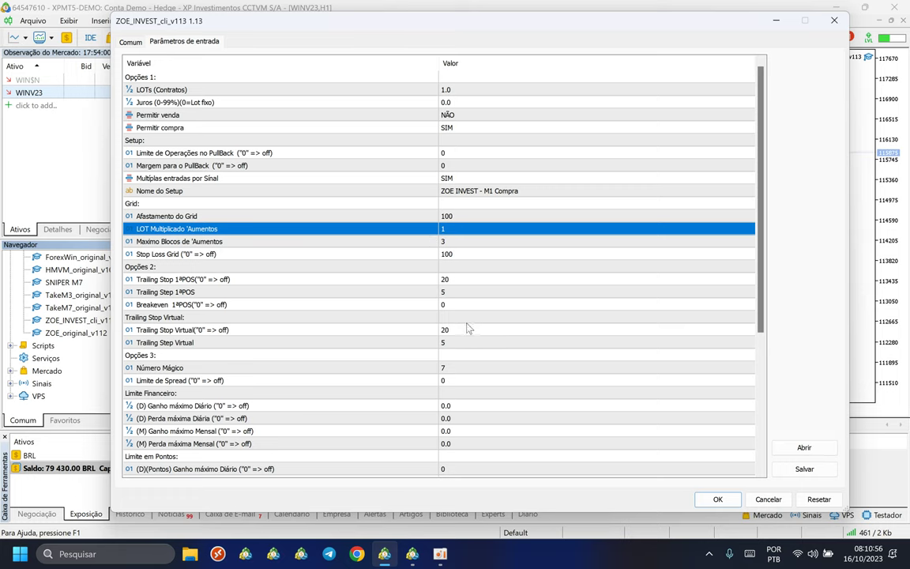
Examine the trailing stop and trailing step parameters for the first position and the virtual trailing group
scroll(393, 359, down, 2)
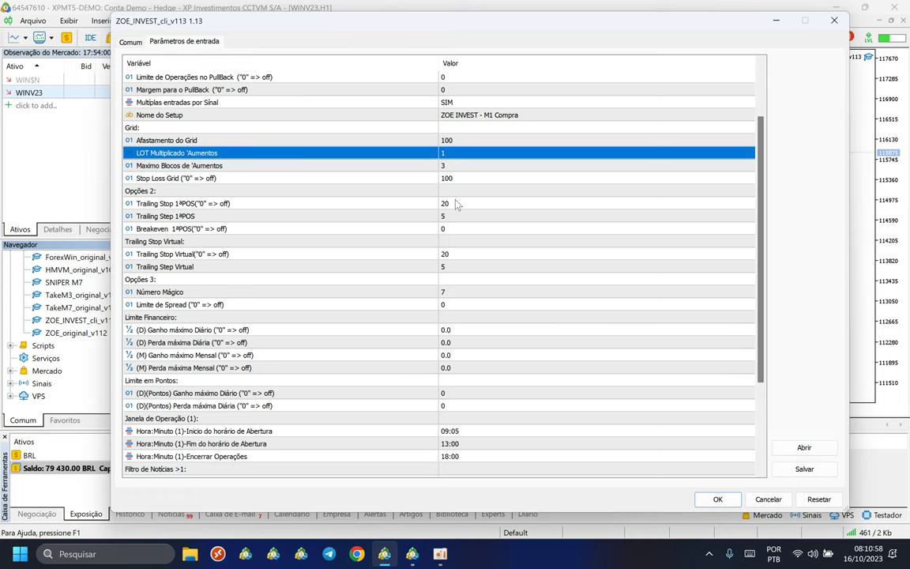
click(452, 216)
click(456, 265)
scroll(457, 269, down, 2)
scroll(460, 301, up, 4)
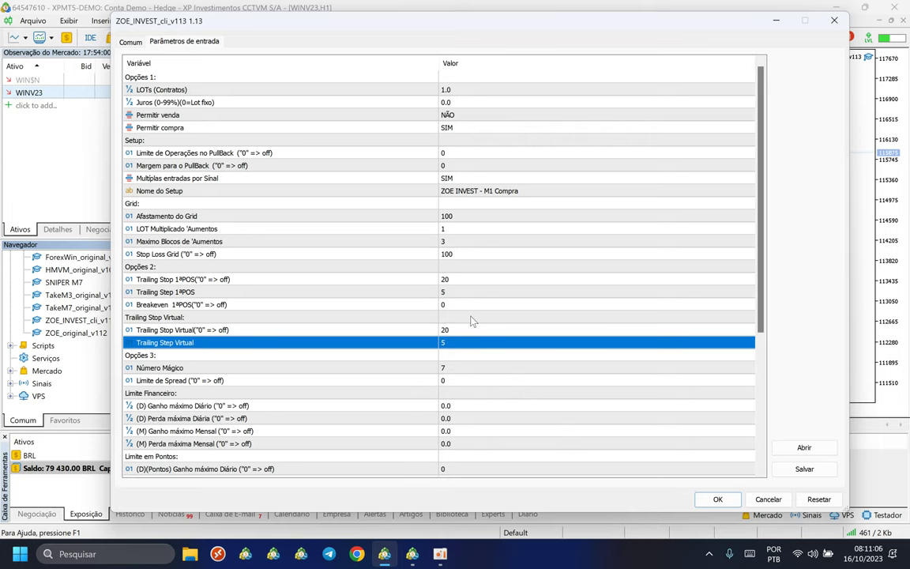
click(415, 279)
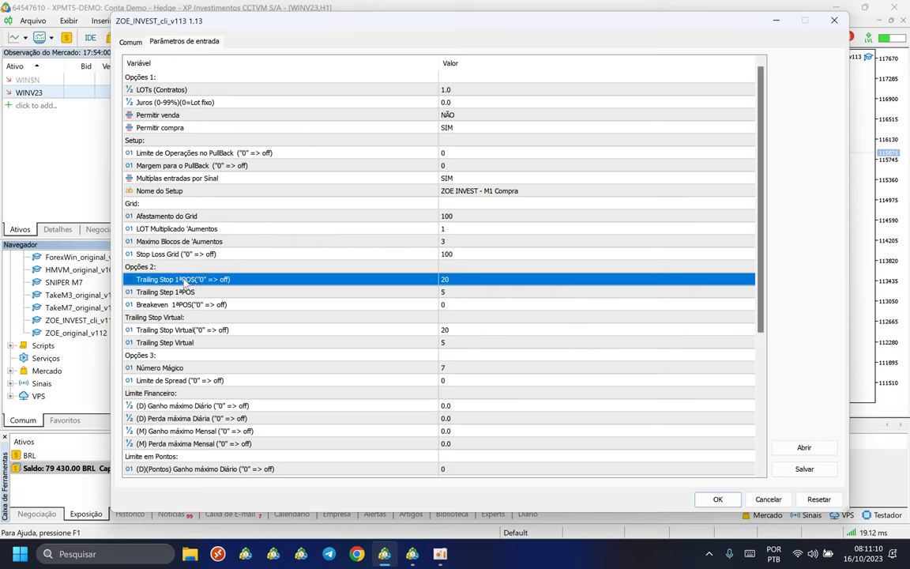
click(451, 292)
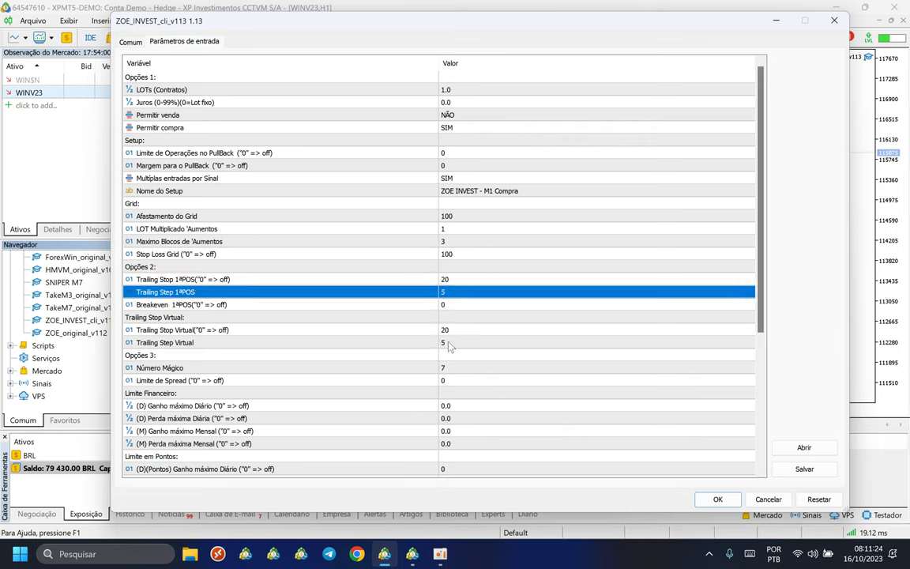
key(Up)
key(Up)
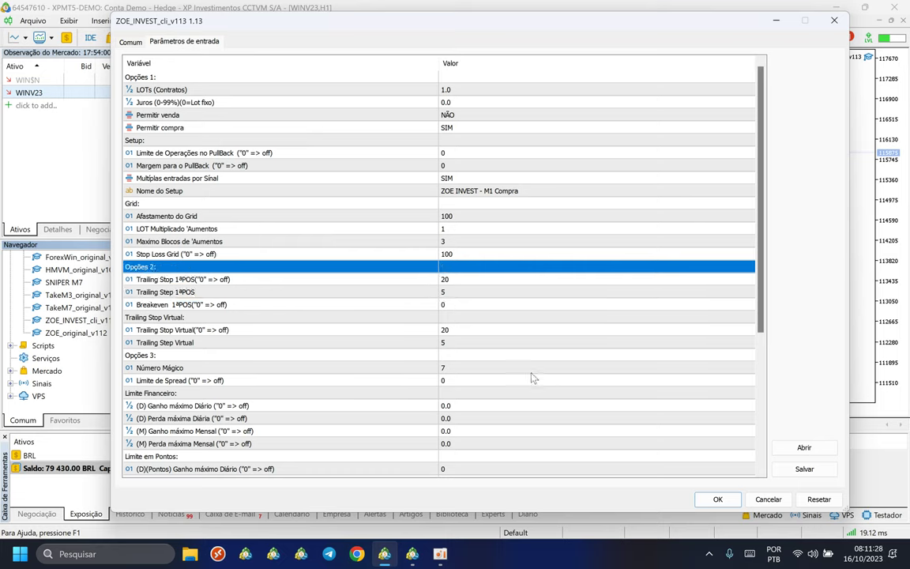
click(454, 294)
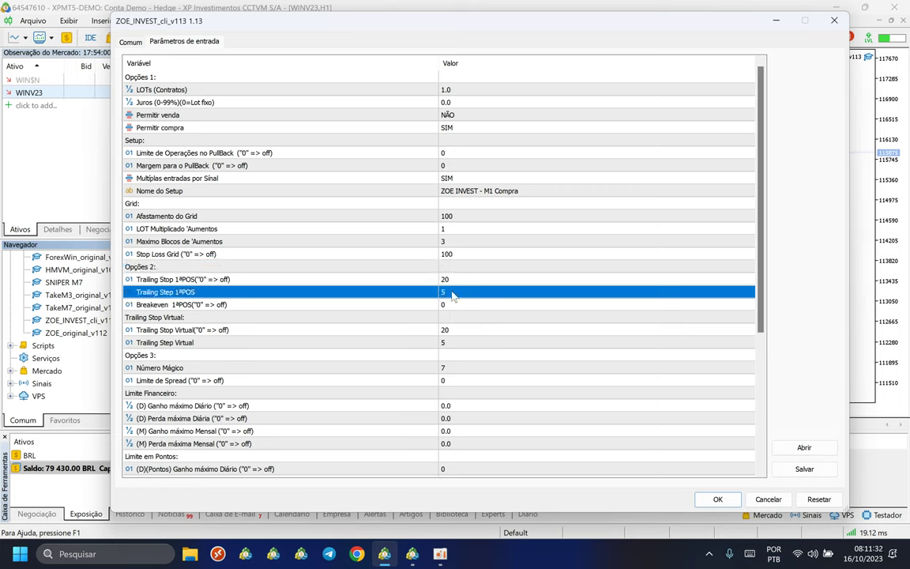
click(448, 282)
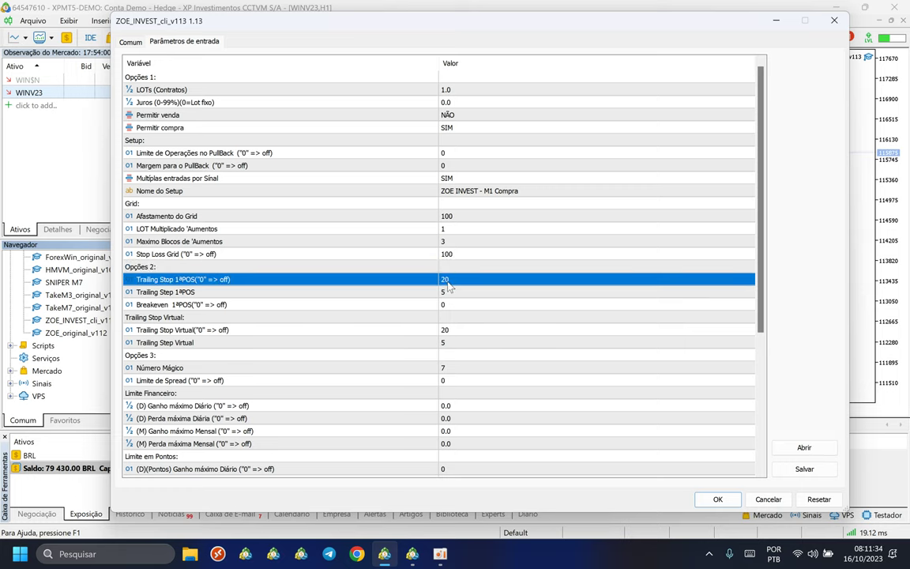
click(451, 294)
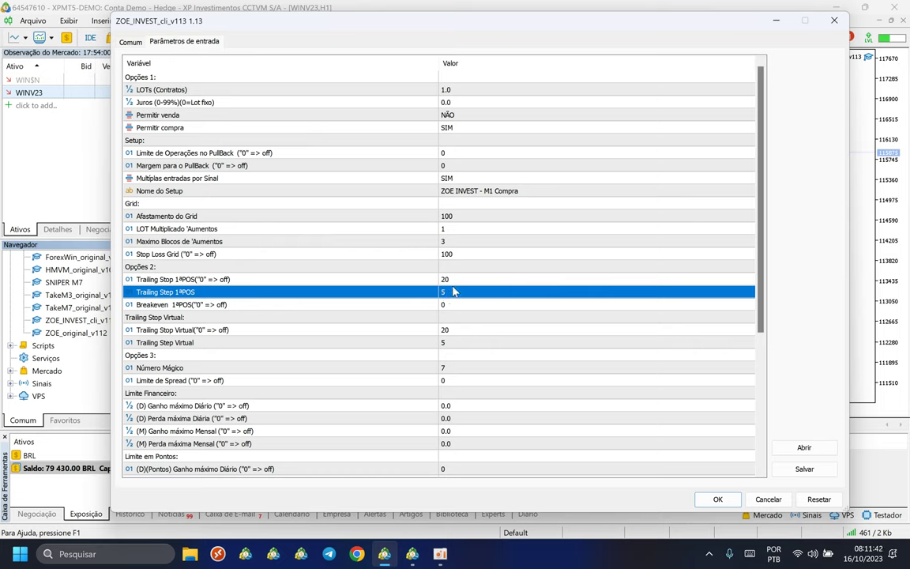
Try values of 30 and 50 for Trailing Stop 1ªPOS and set it back to 20
double_click(456, 280)
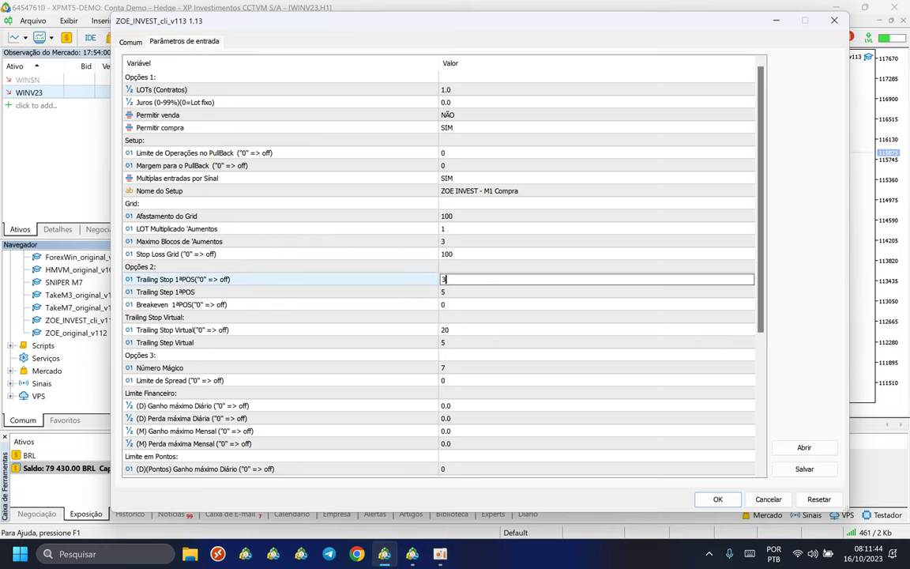
text(30)
drag(458, 280, 437, 292)
text(50)
click(454, 304)
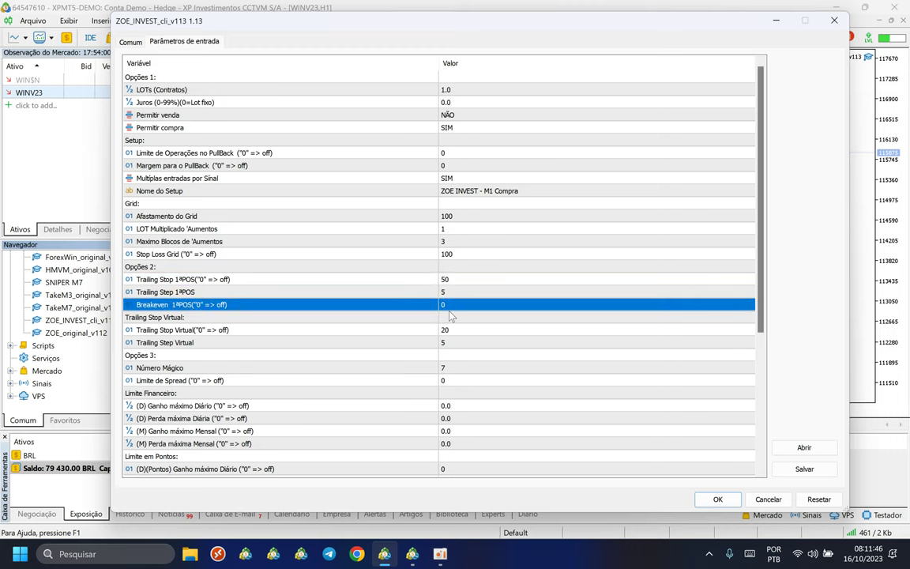
double_click(450, 279)
text(20)
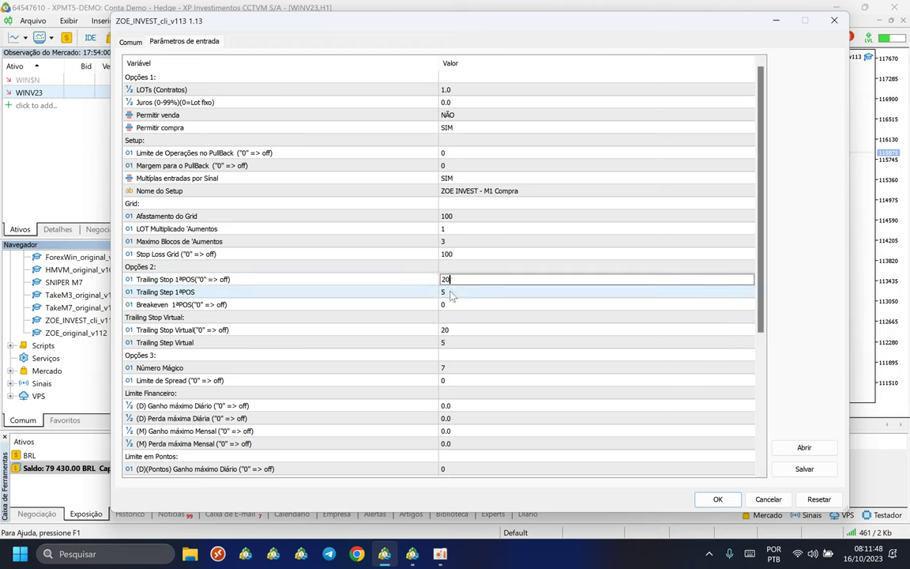
click(452, 291)
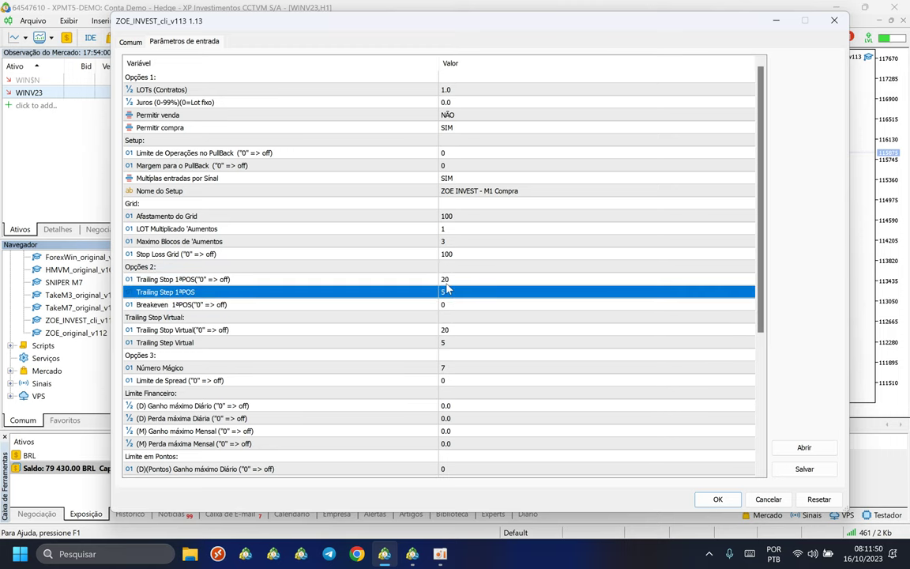
Set Trailing Stop Virtual to 50 in the virtual trailing stop group
click(384, 330)
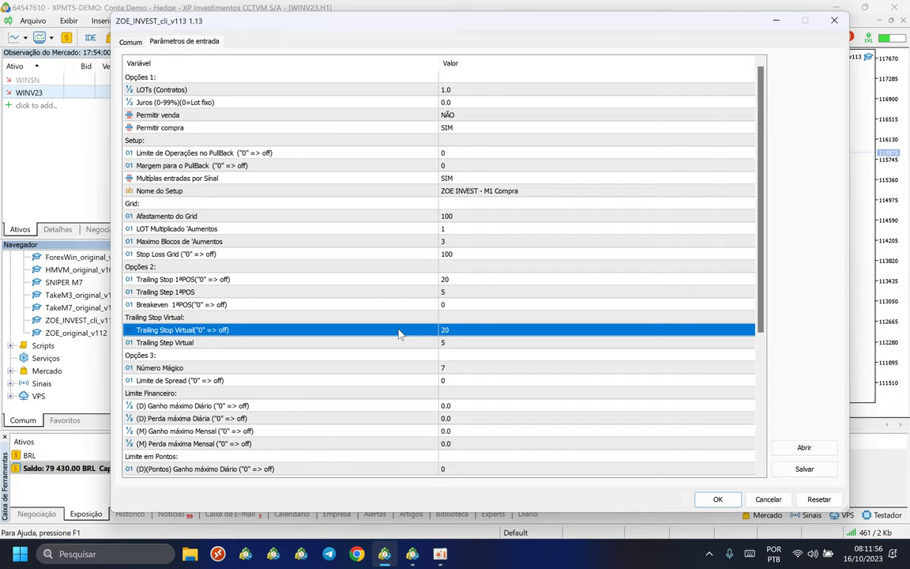
click(410, 279)
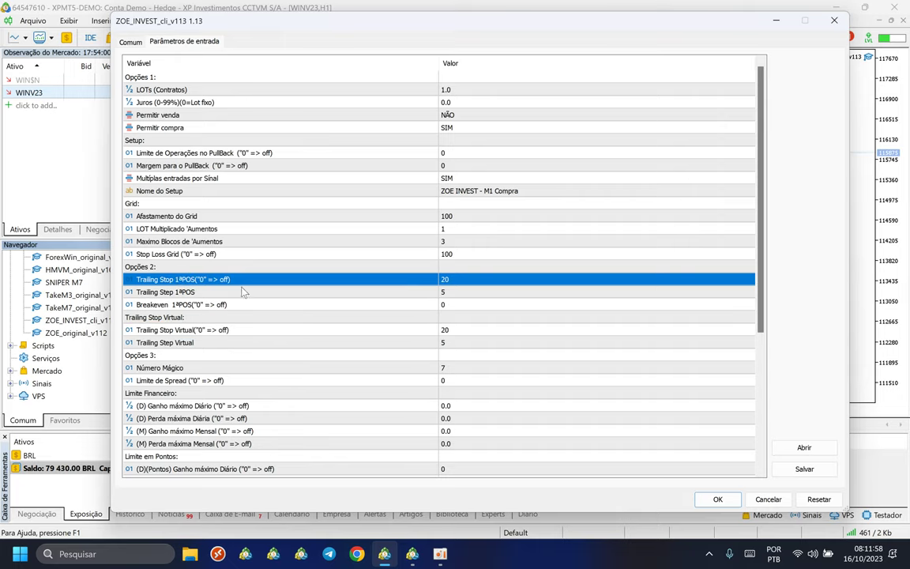
click(182, 331)
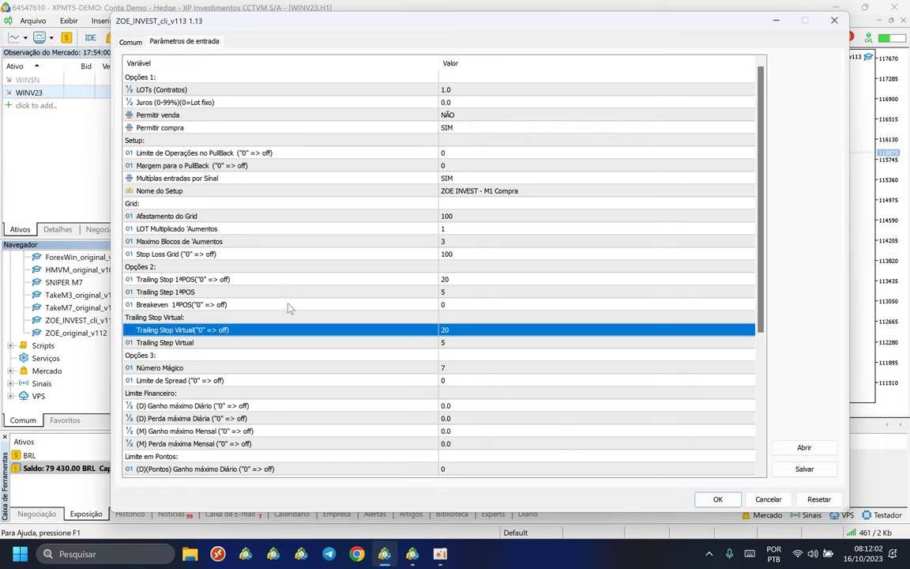
click(444, 346)
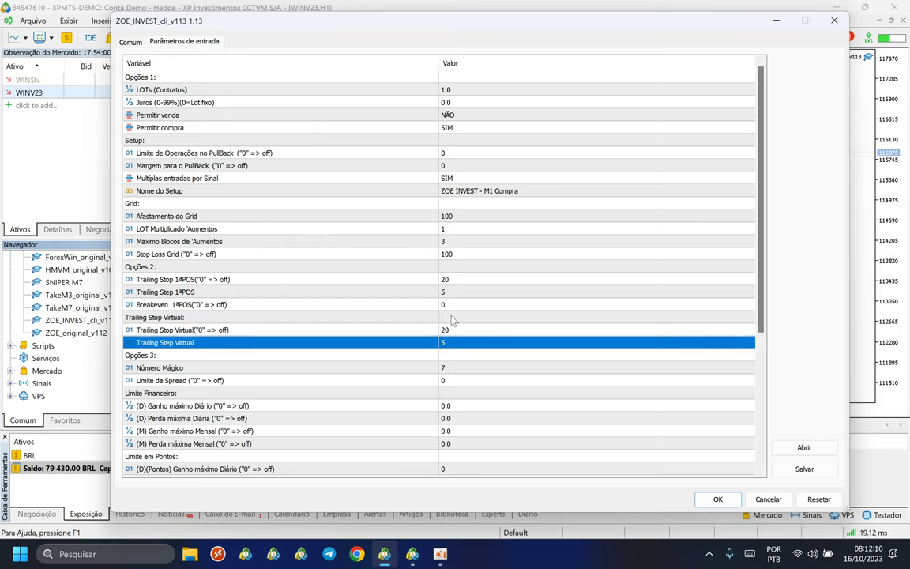
double_click(453, 329)
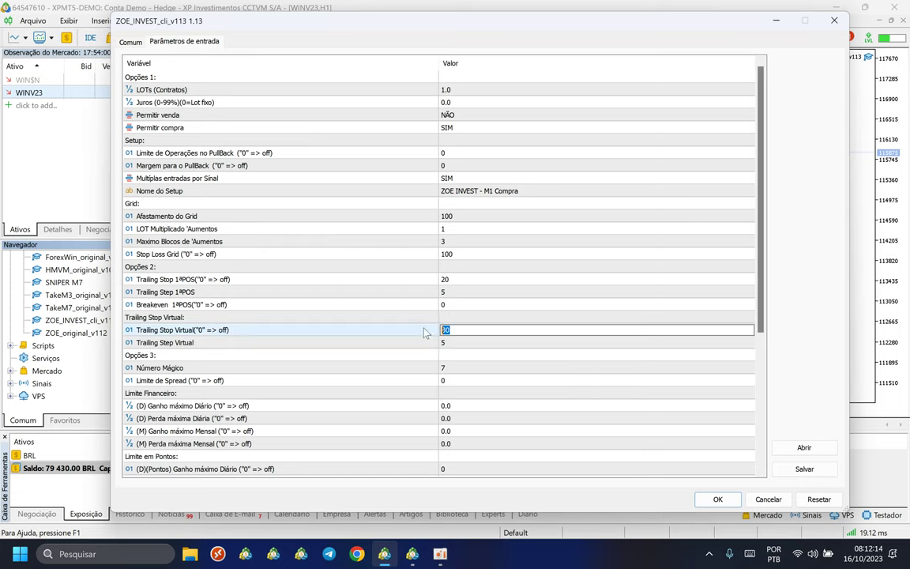
text(50)
key(Return)
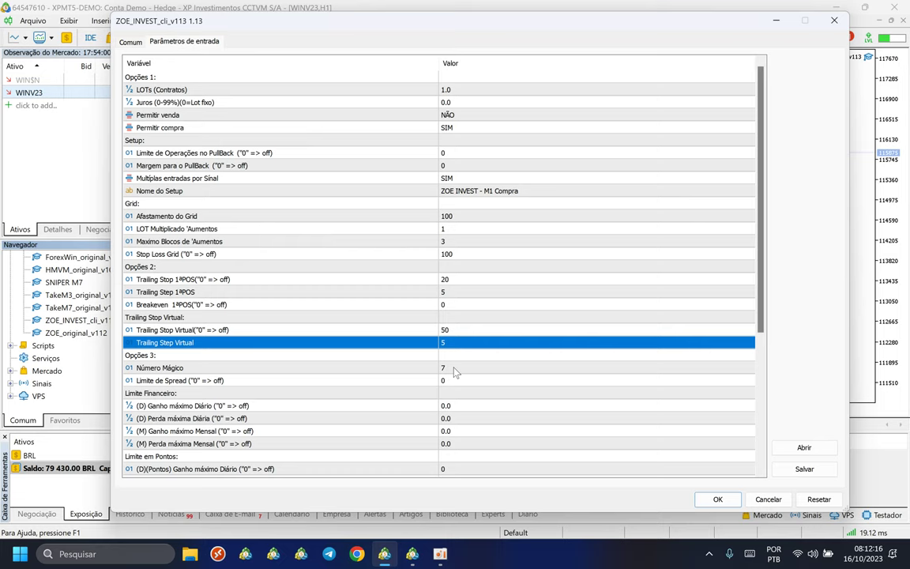
click(447, 332)
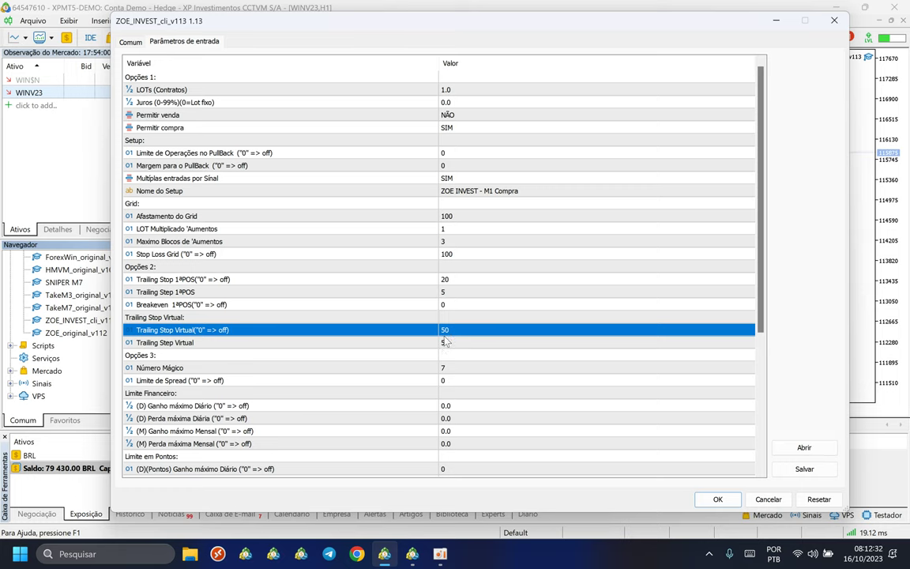
Set the end of the opening window (Fim do horário de Abertura) to 12:00 in Janela de Operação (1)
scroll(424, 379, down, 5)
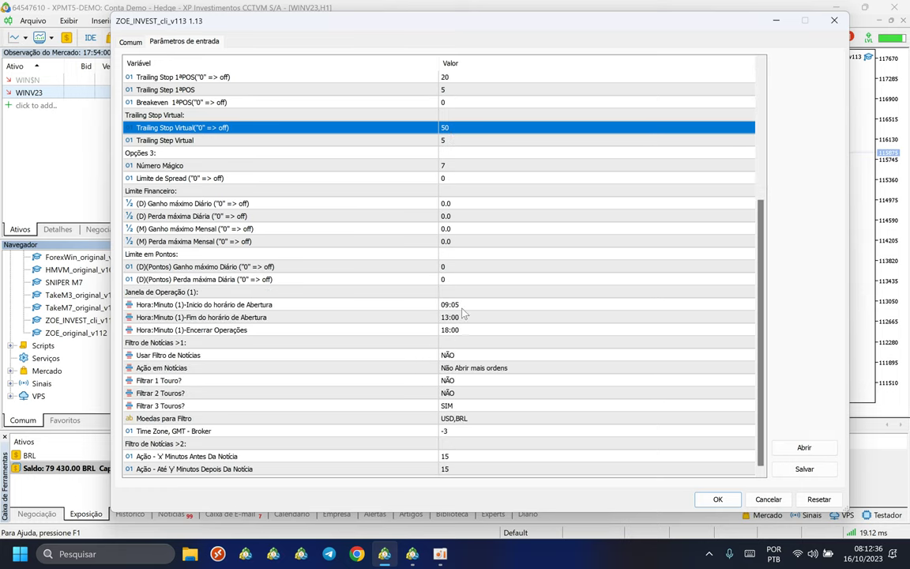
click(489, 317)
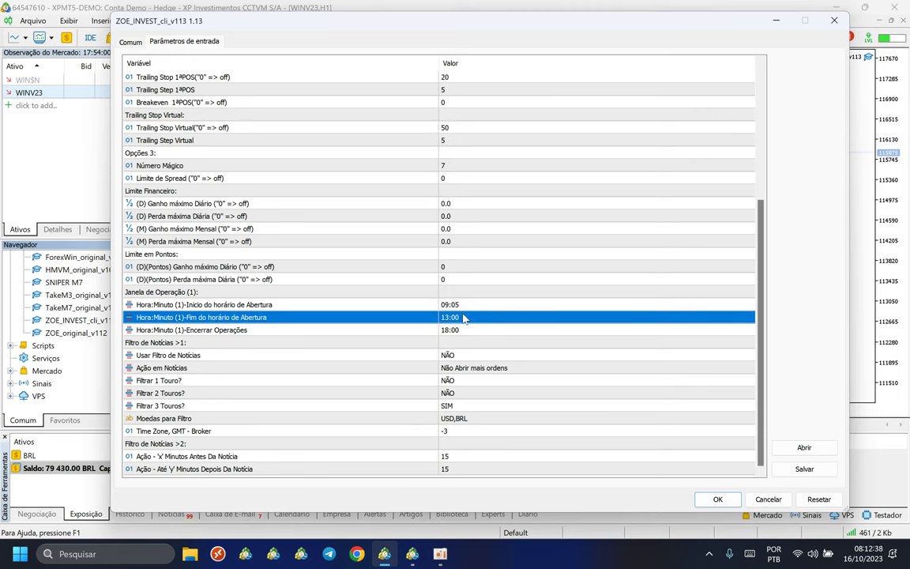
click(462, 307)
click(465, 319)
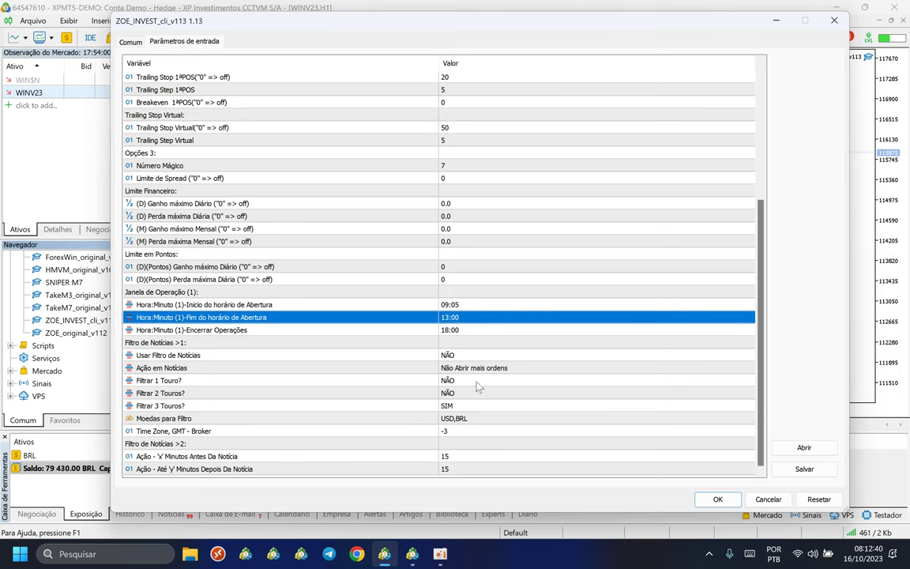
click(472, 318)
click(471, 319)
scroll(466, 169, up, 7)
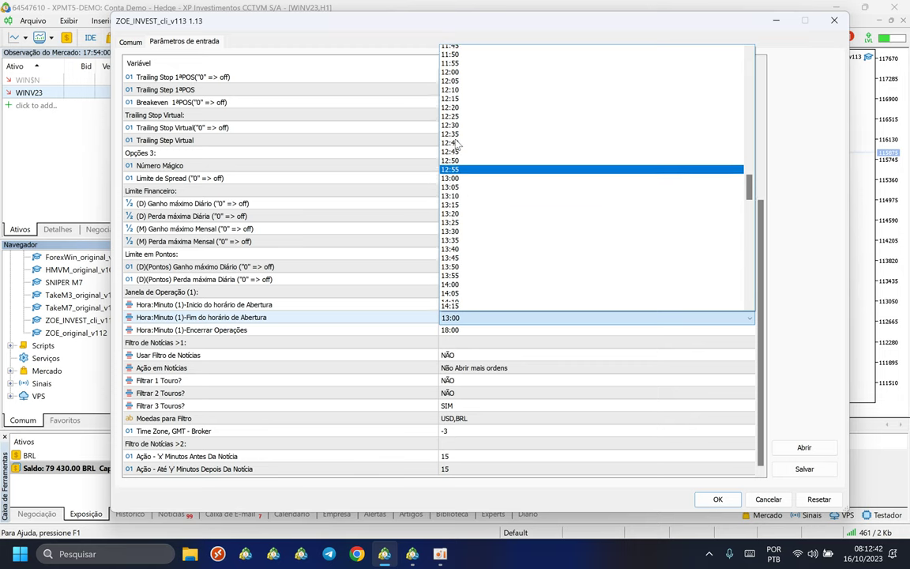
click(463, 131)
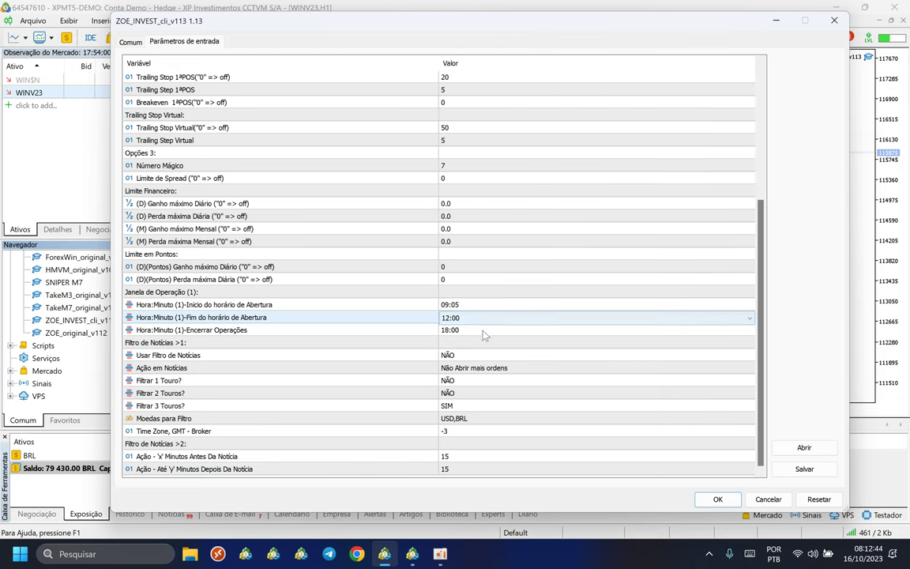
Set the closing time for operations (Encerrar Operações) to 15:45
click(454, 341)
click(454, 319)
click(455, 331)
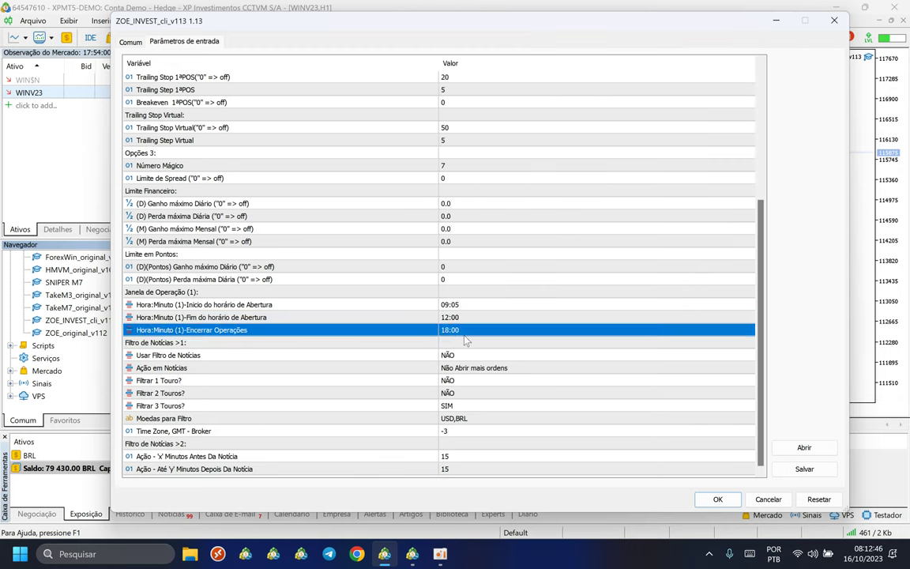
click(455, 331)
scroll(478, 263, up, 10)
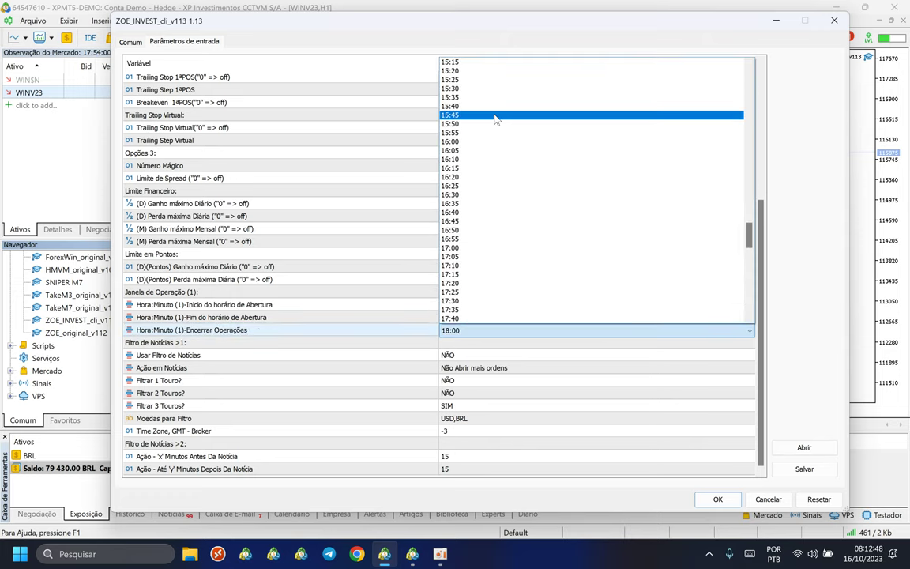
click(498, 117)
click(457, 344)
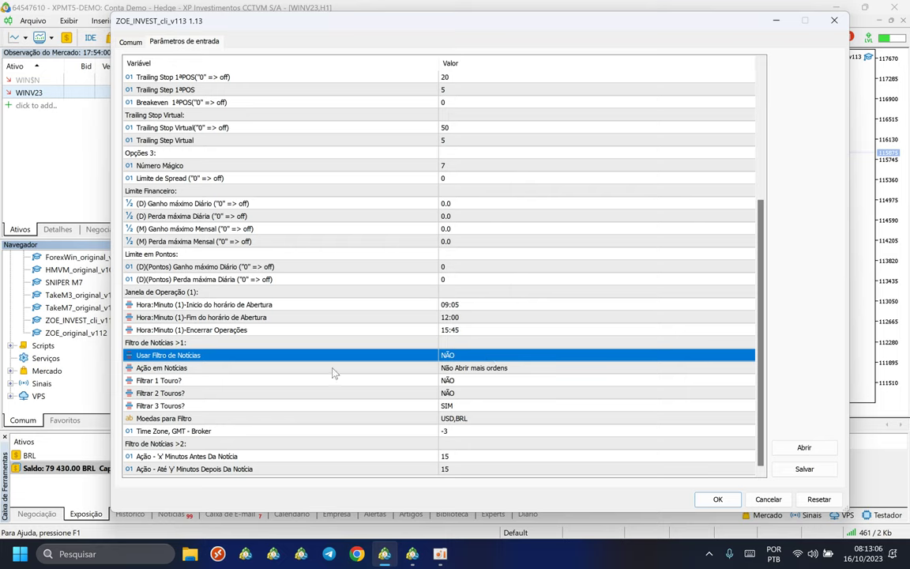
Review the one-, two- and three-bull news filters and set Ação em Notícias to 'Ativar Saída no ponto de cobertura'
click(197, 380)
click(186, 392)
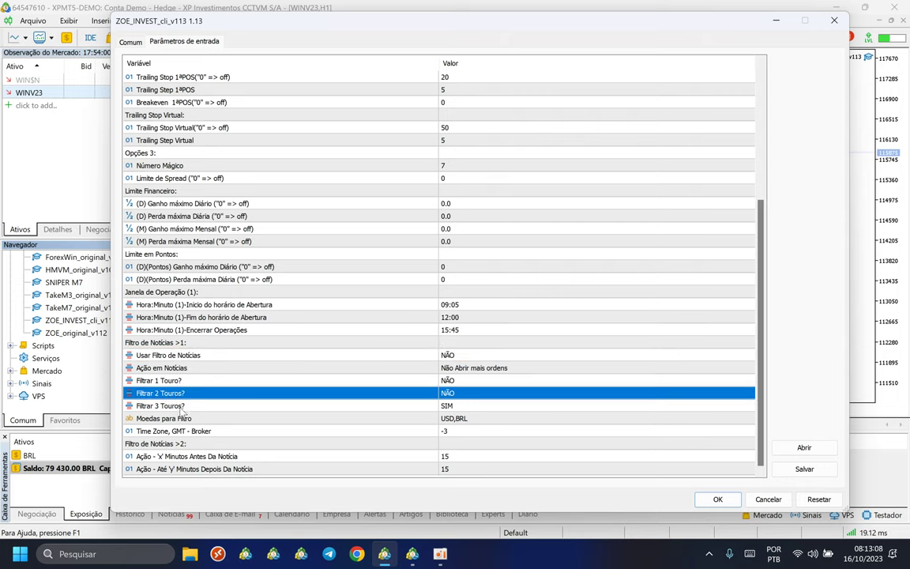
click(182, 406)
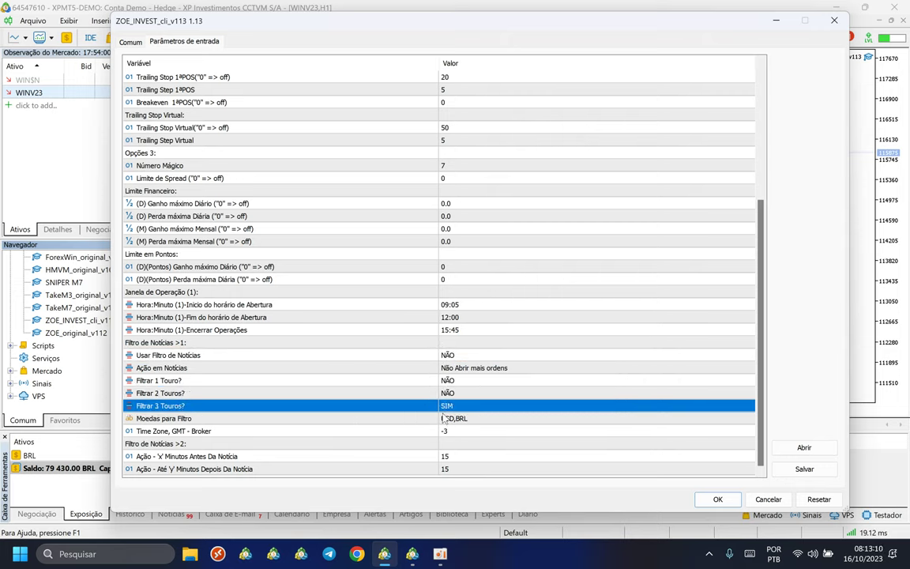
click(203, 369)
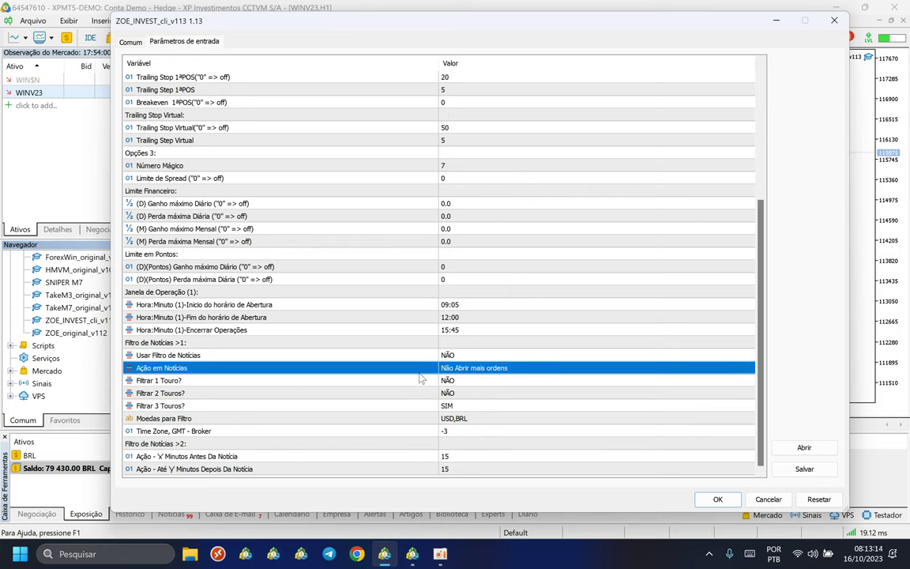
click(458, 368)
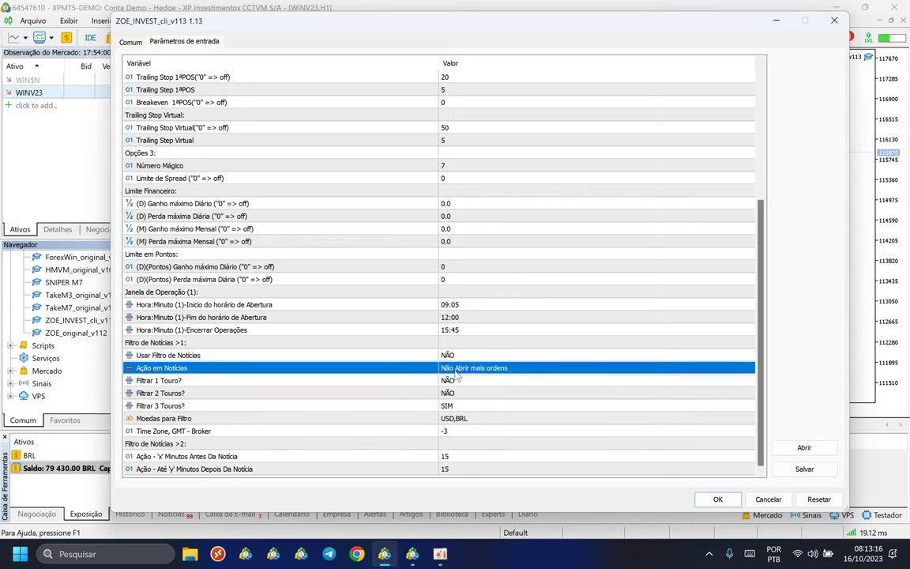
click(458, 368)
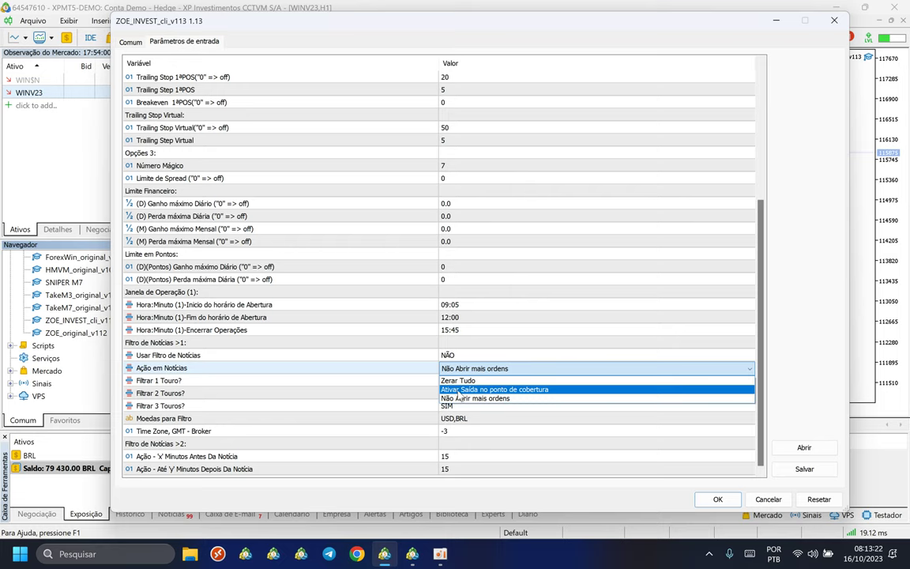
click(458, 389)
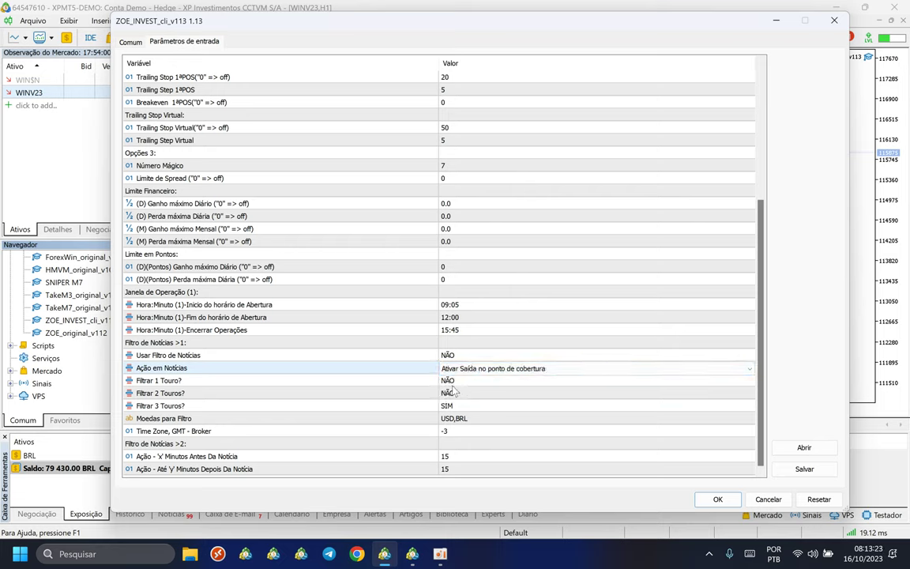
Enable the news filter by setting Usar Filtro de Notícias to SIM
click(466, 382)
click(449, 355)
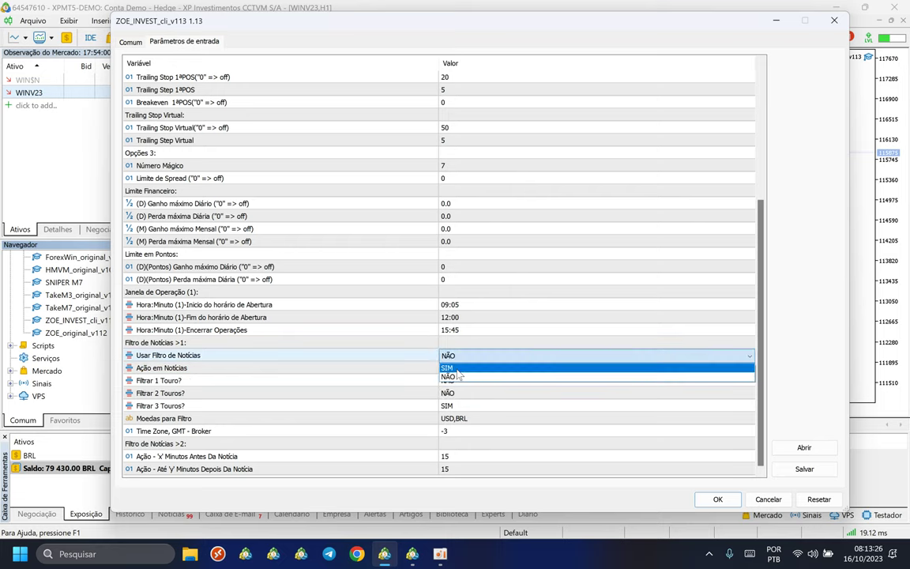
click(447, 373)
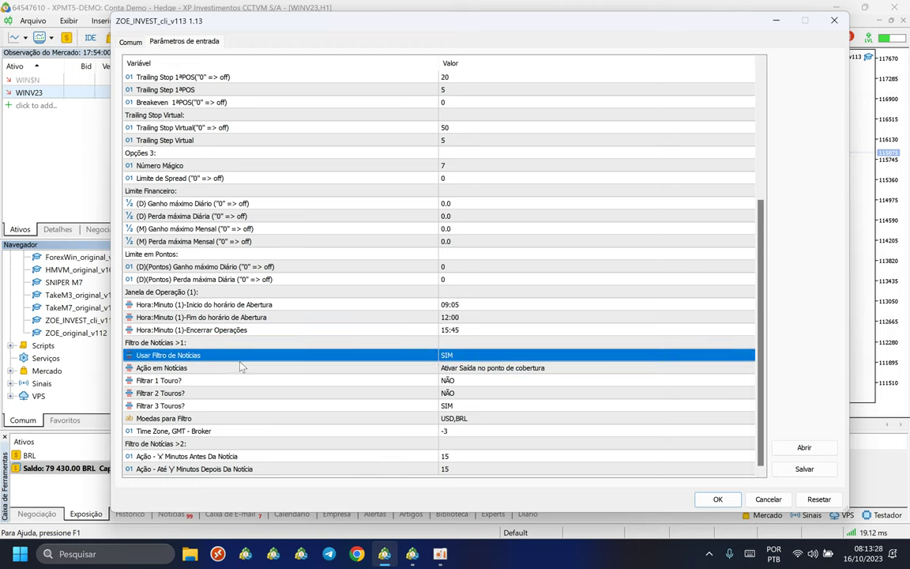
Set the news filter action to start 10 minutes before the news and last until 10 minutes after it
click(166, 405)
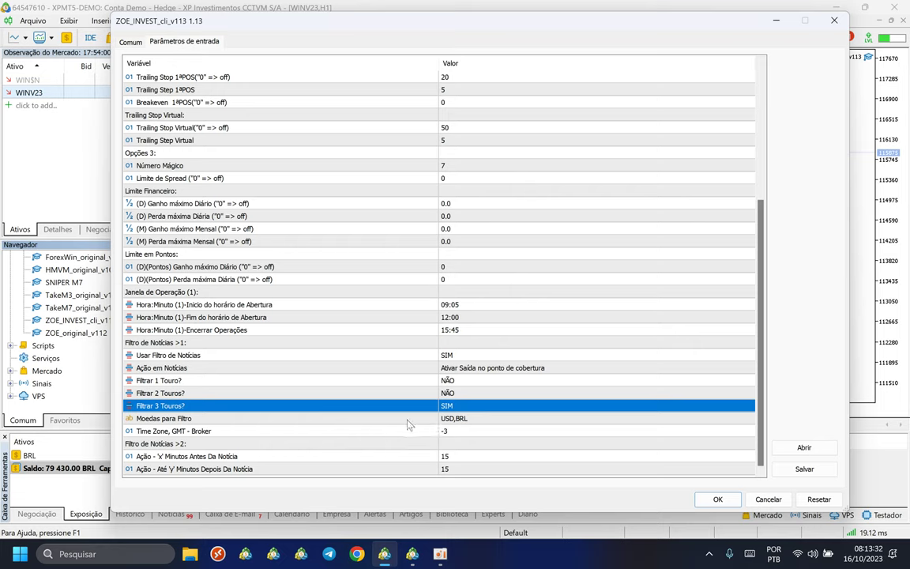
click(449, 418)
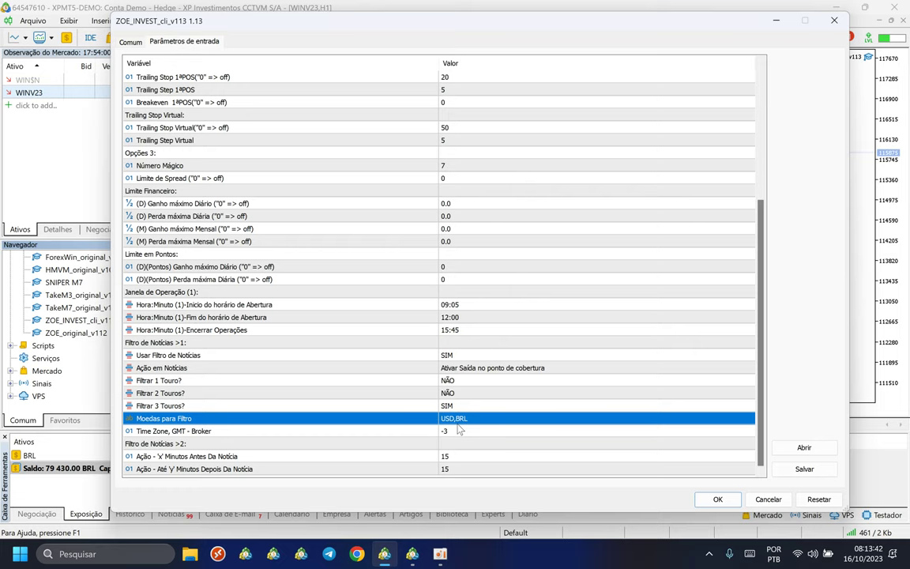
click(249, 456)
click(249, 468)
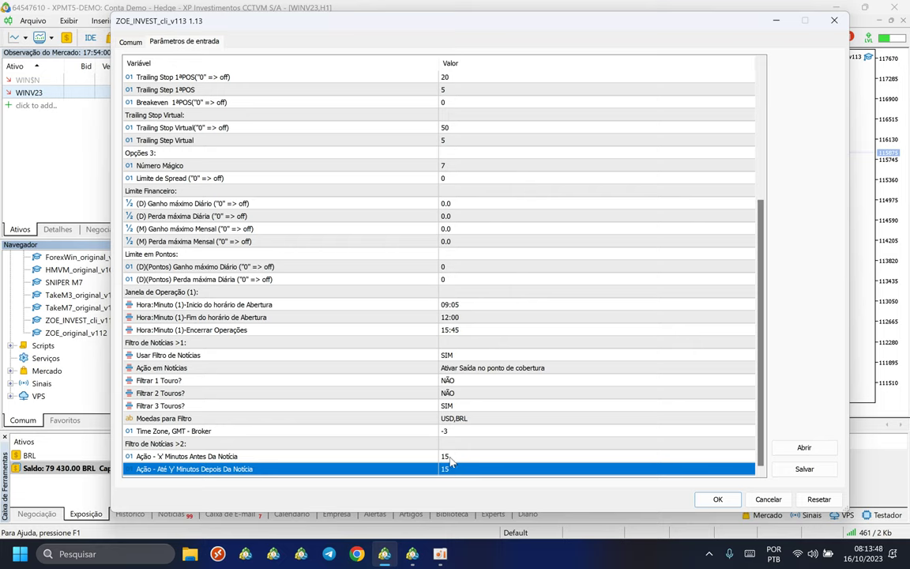
click(444, 368)
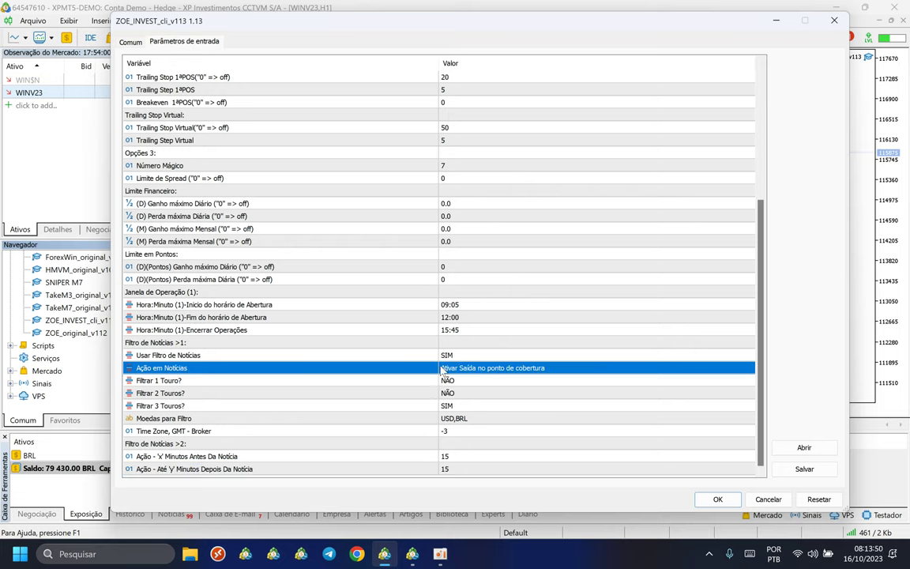
click(452, 457)
text(10)
click(452, 468)
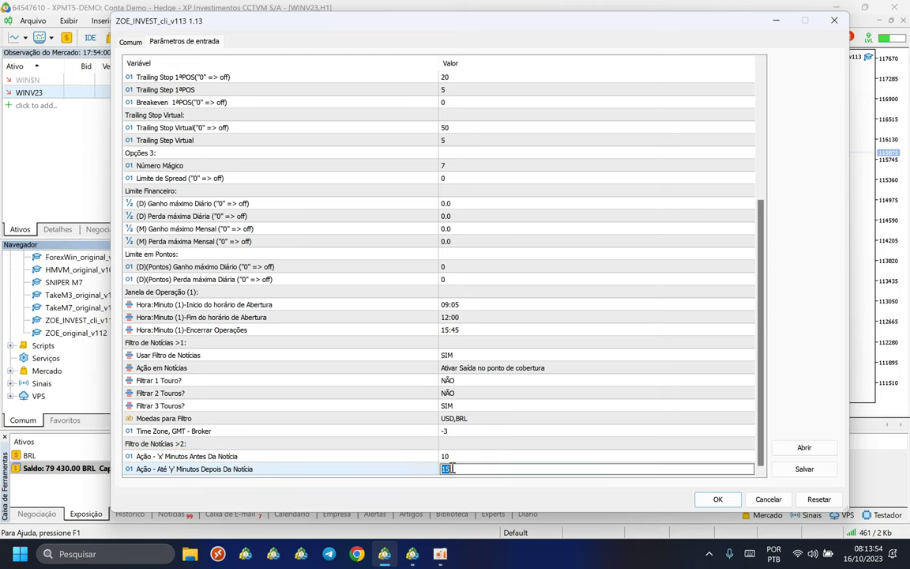
text(10)
click(423, 457)
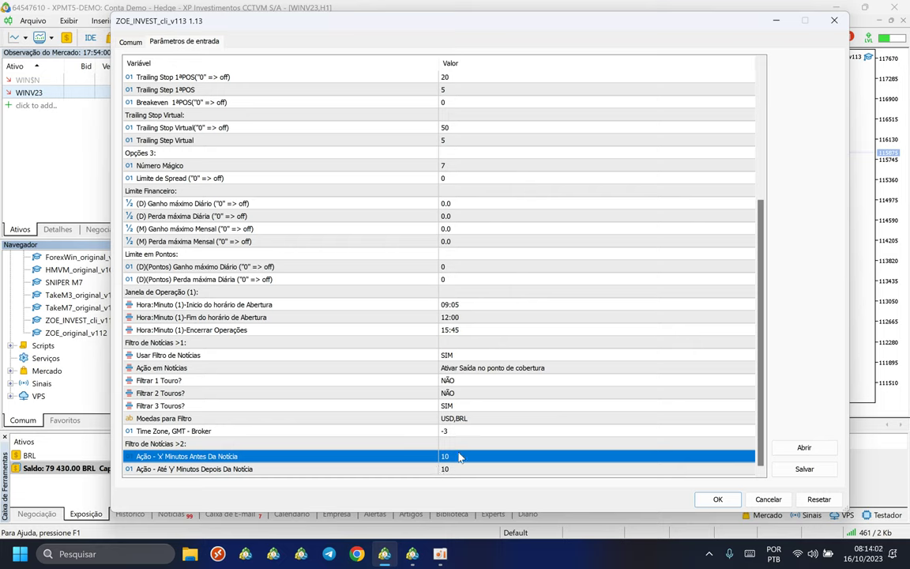
Examine the news filter settings: activation, action, bull level, currencies, broker time zone and the minutes before and after news
click(446, 360)
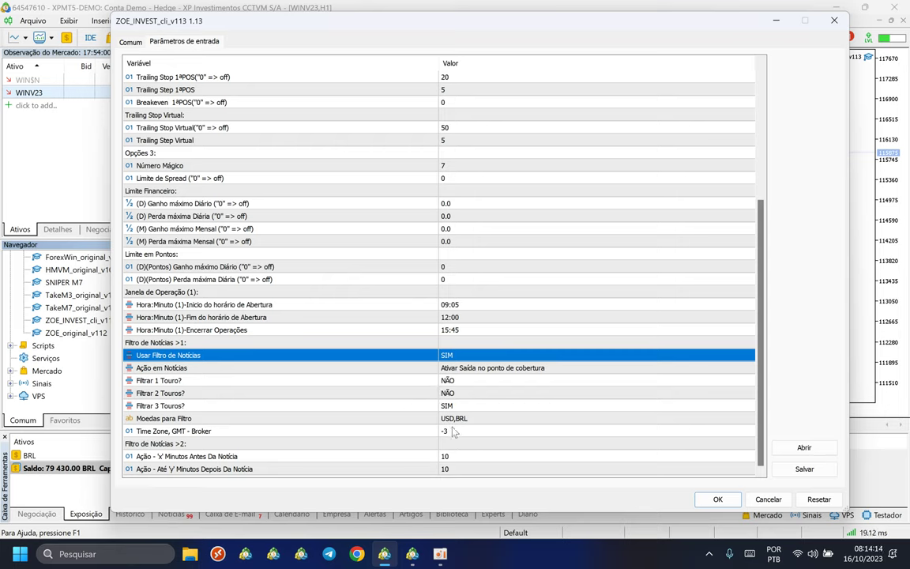
click(403, 418)
click(292, 430)
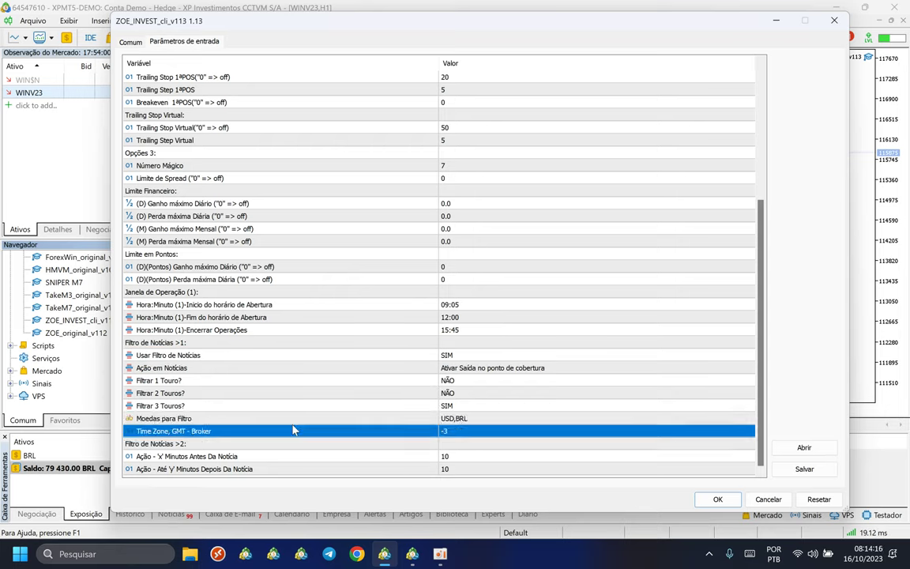
click(456, 456)
click(448, 468)
click(448, 456)
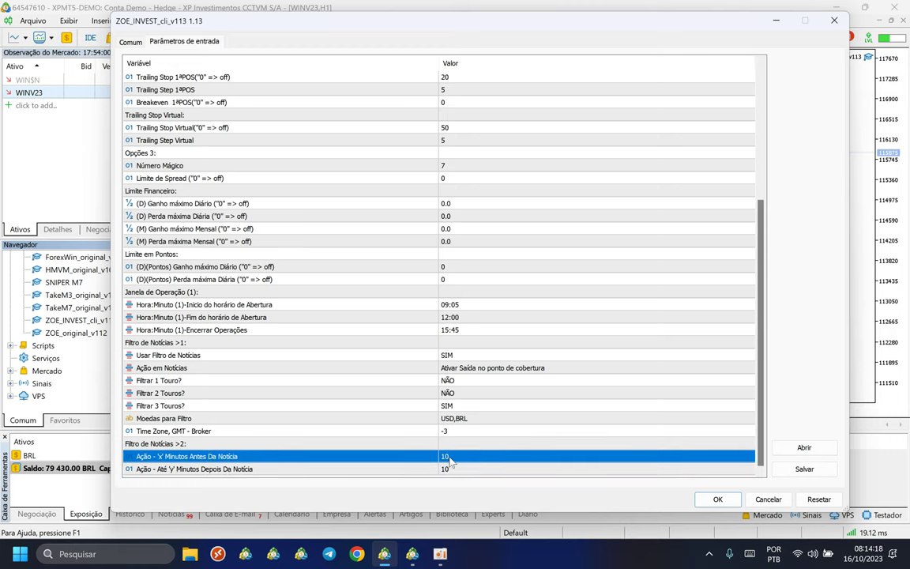
click(450, 469)
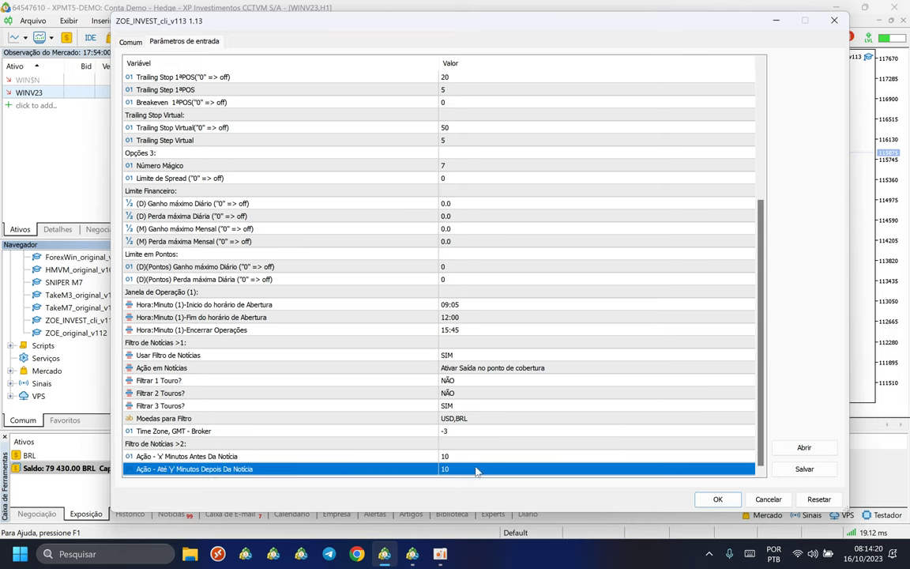
click(452, 358)
click(453, 407)
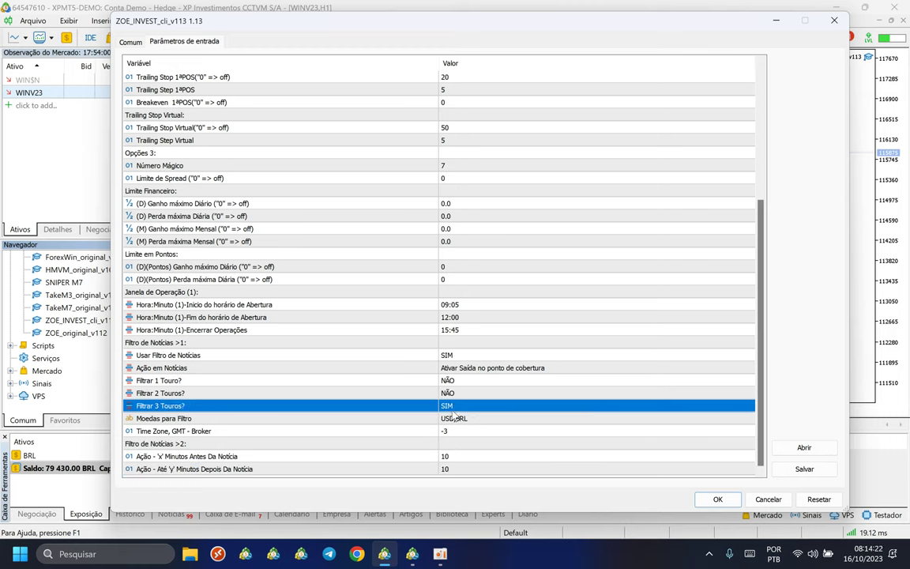
click(446, 368)
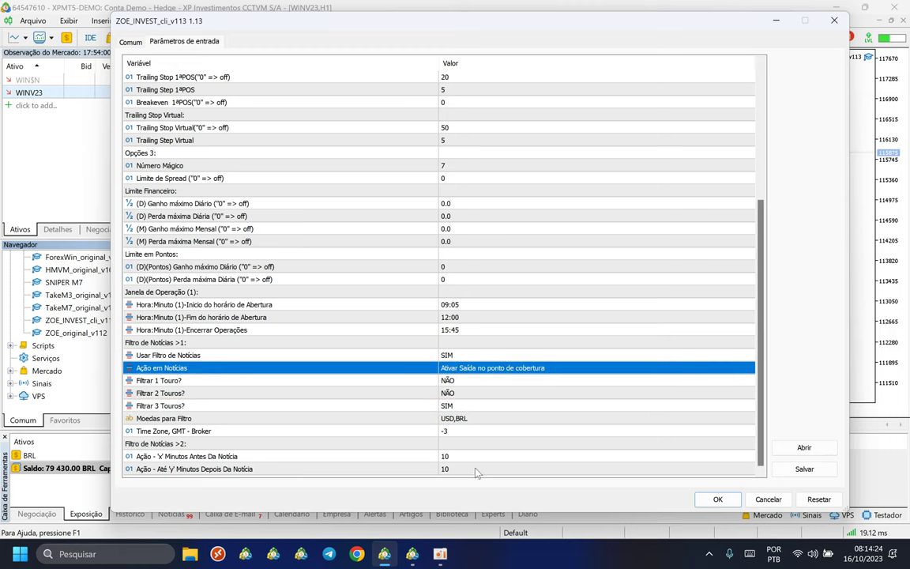
Confirm the robot's input parameters and open the text file '1 COMECE POR AQUI - Video de Instalação' from the Robô ZOE - Invest folder
click(718, 500)
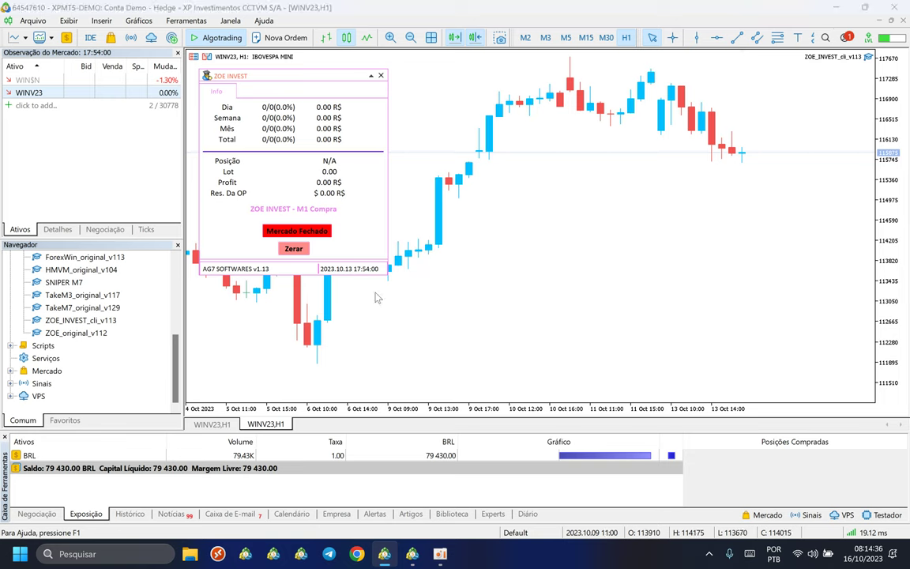
key(super+d)
double_click(118, 197)
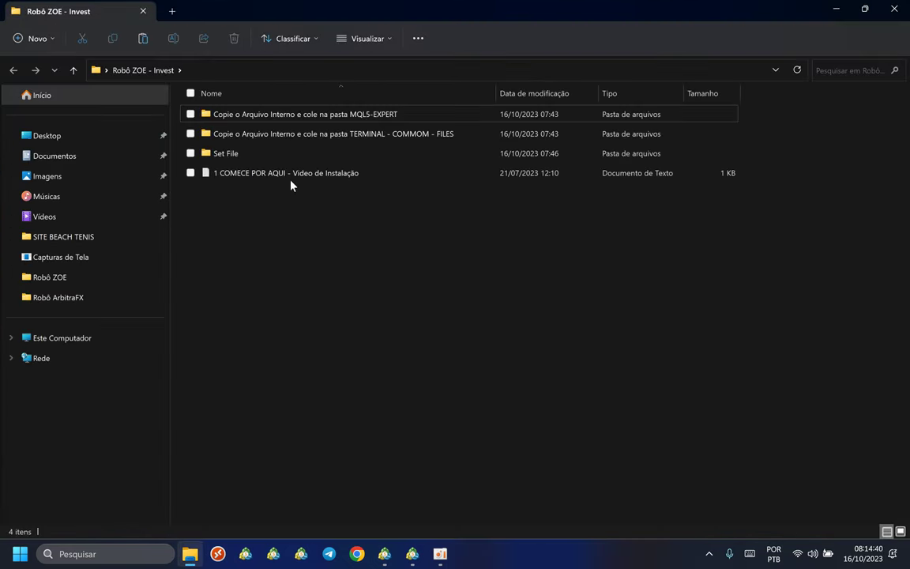
click(292, 174)
double_click(291, 173)
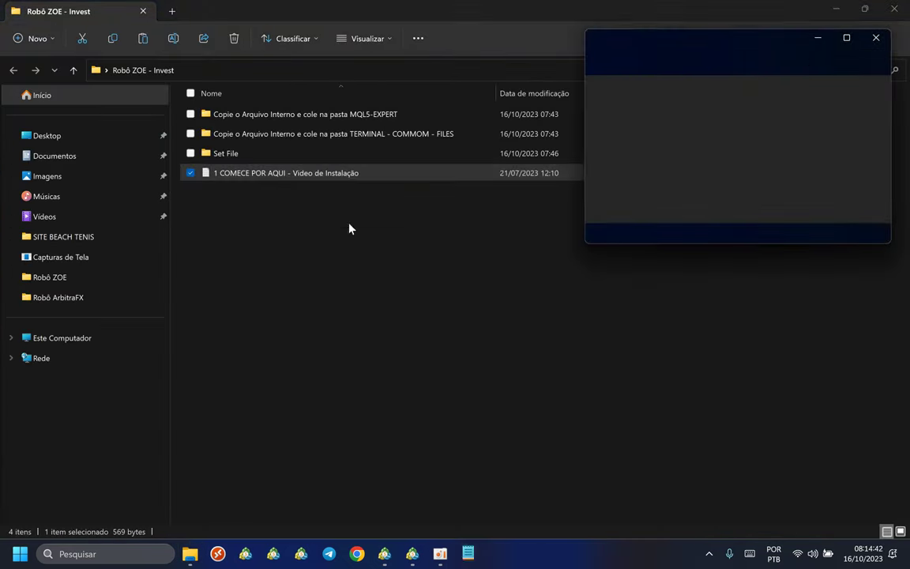
click(846, 39)
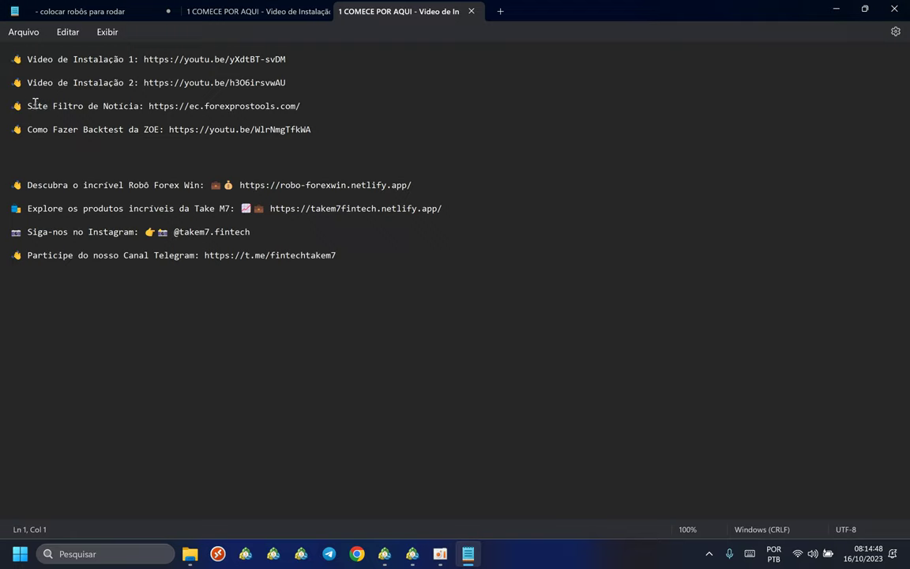
drag(27, 106, 157, 110)
key(ctrl+c)
click(304, 107)
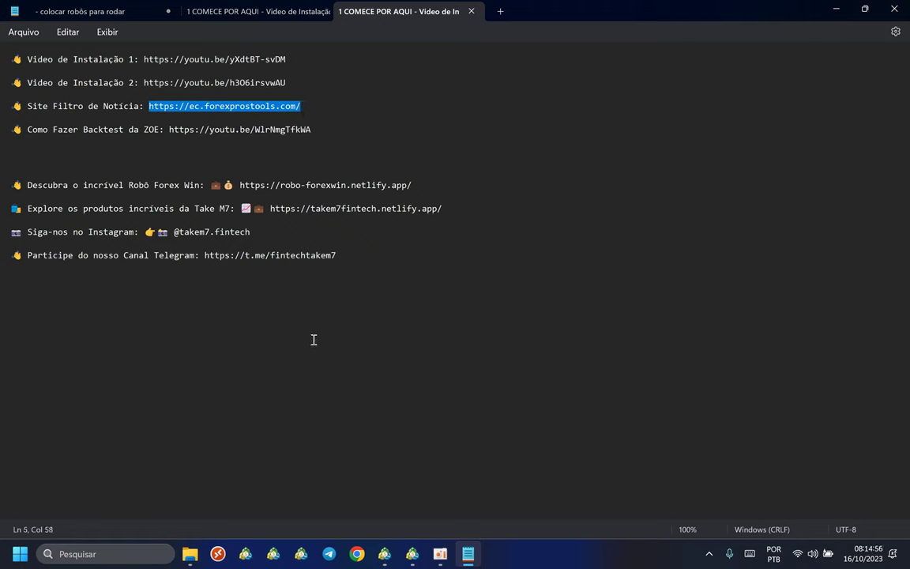
click(385, 555)
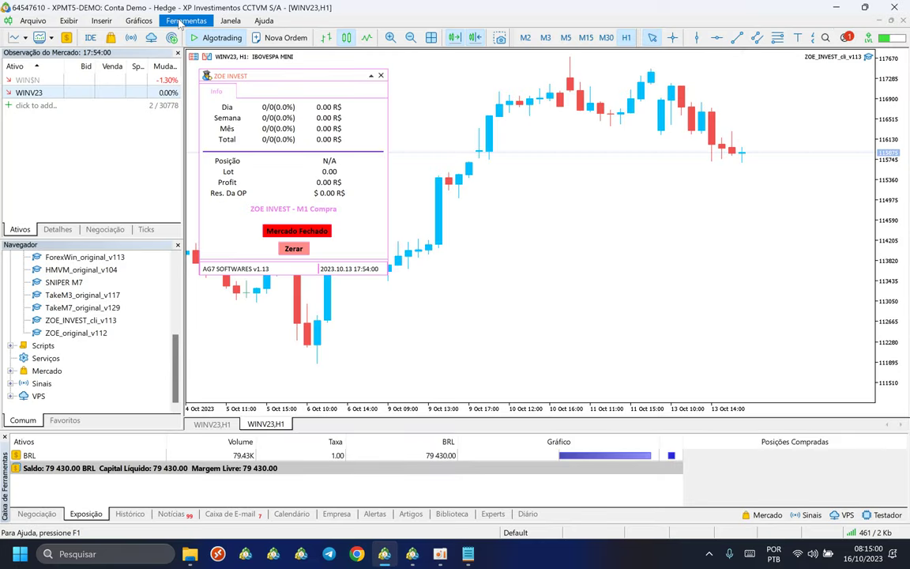
click(164, 21)
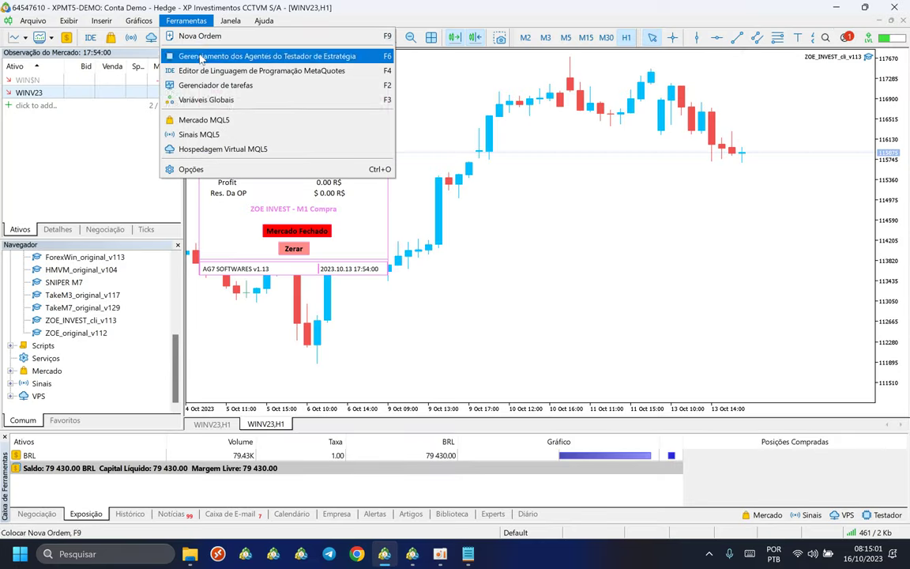
click(380, 170)
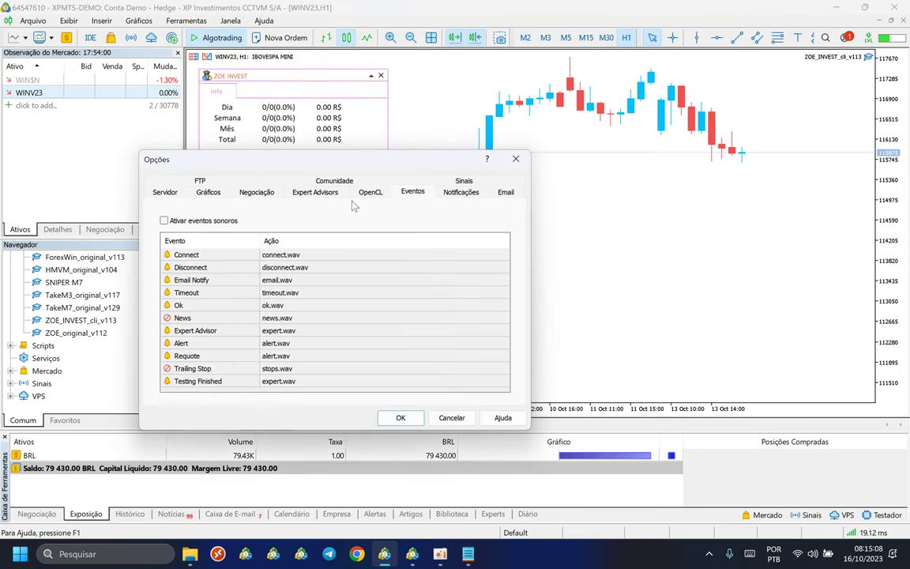
click(308, 191)
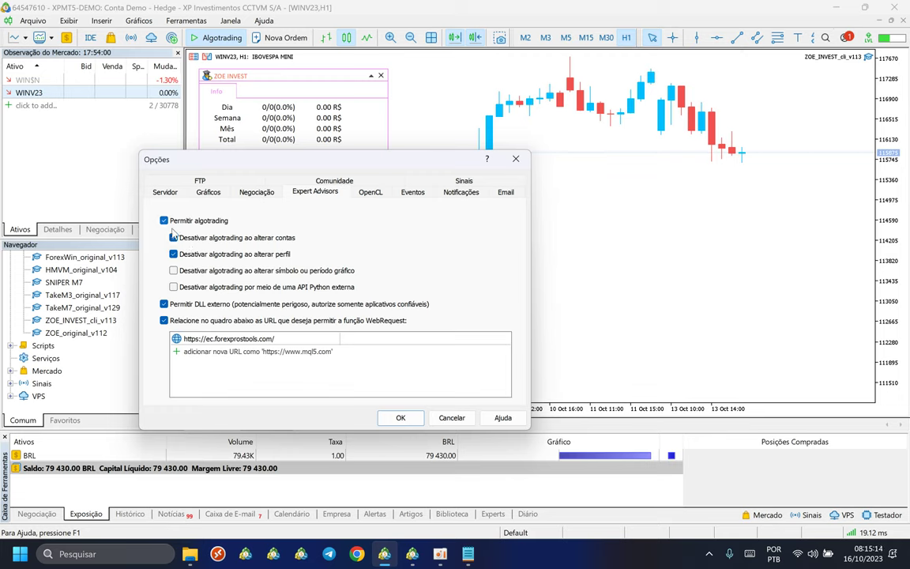
click(196, 352)
click(196, 352)
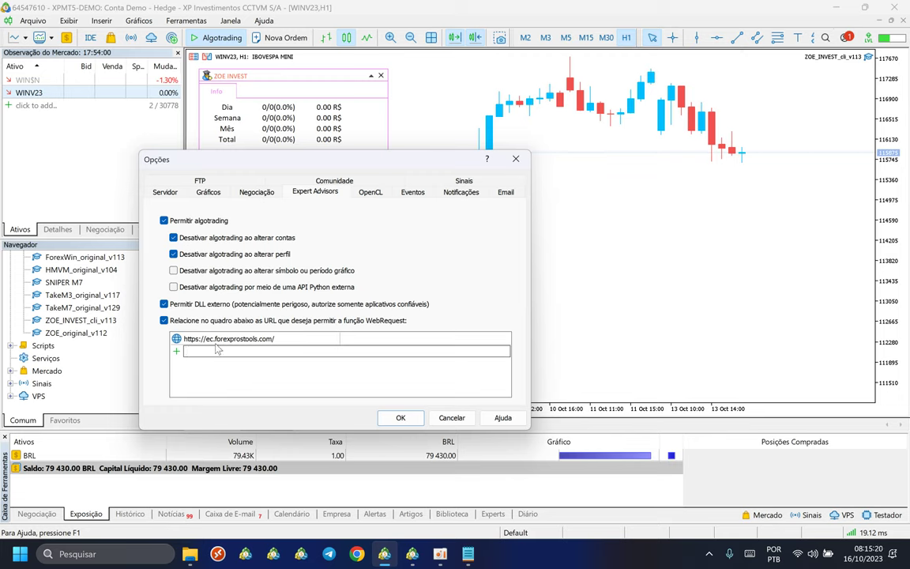
key(ctrl+v)
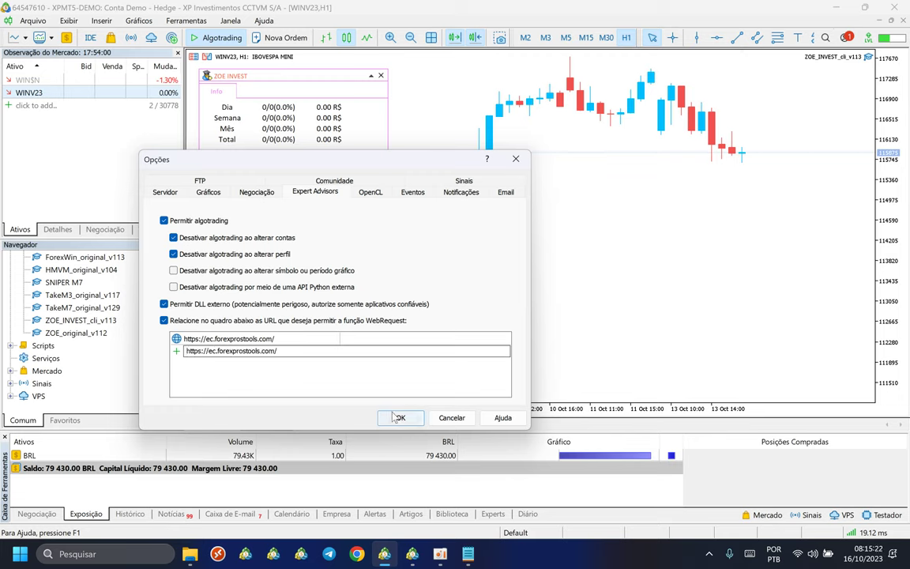
key(Return)
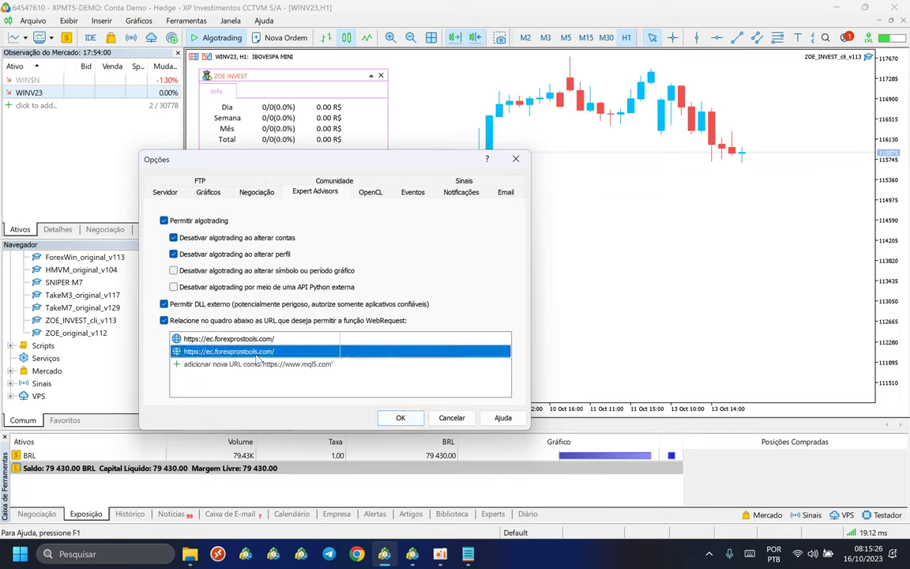
key(Delete)
click(233, 338)
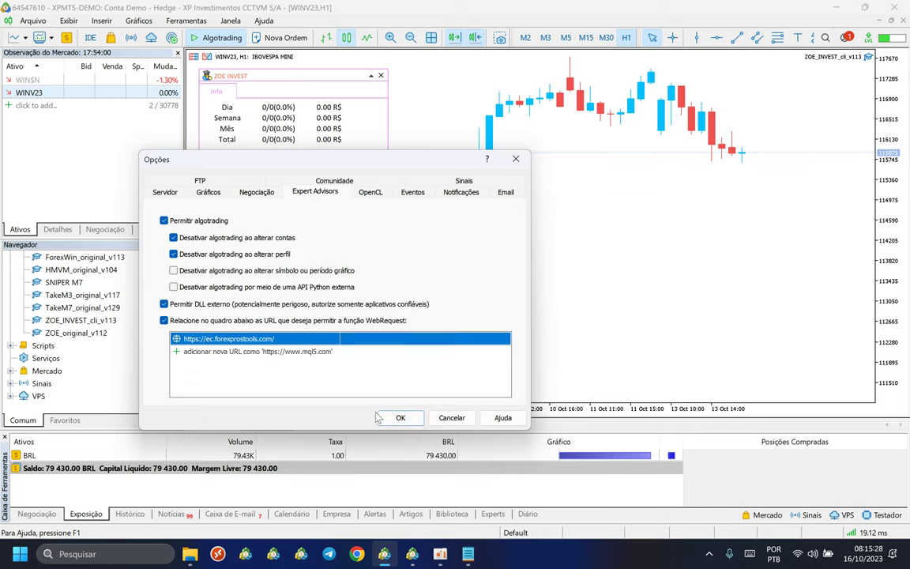
click(400, 417)
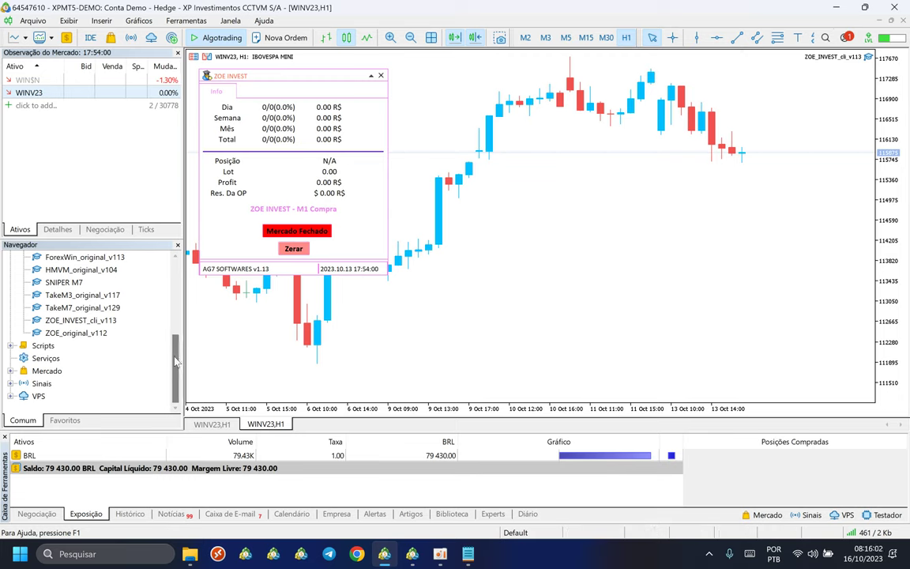
Toggle algorithmic trading off and on, and leave it disabled
scroll(144, 260, up, 5)
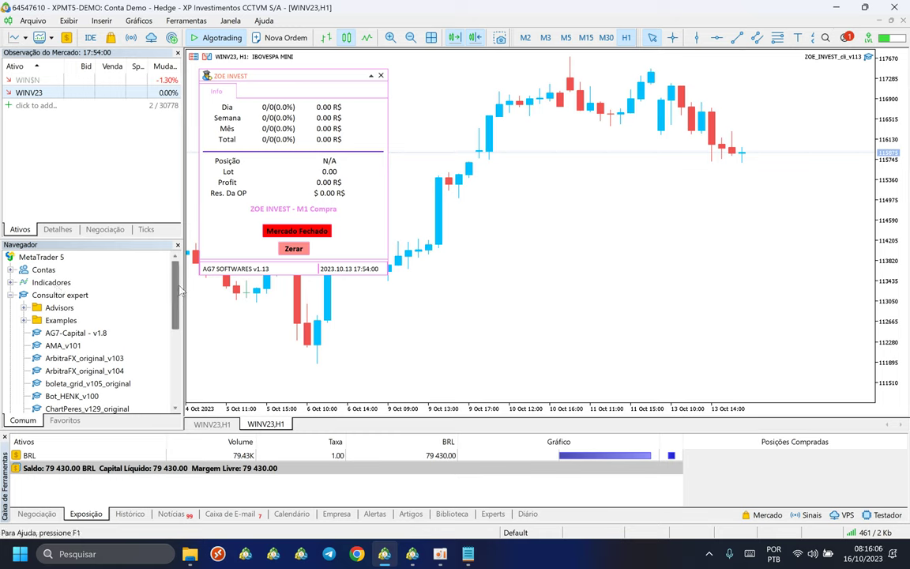
scroll(95, 331, down, 4)
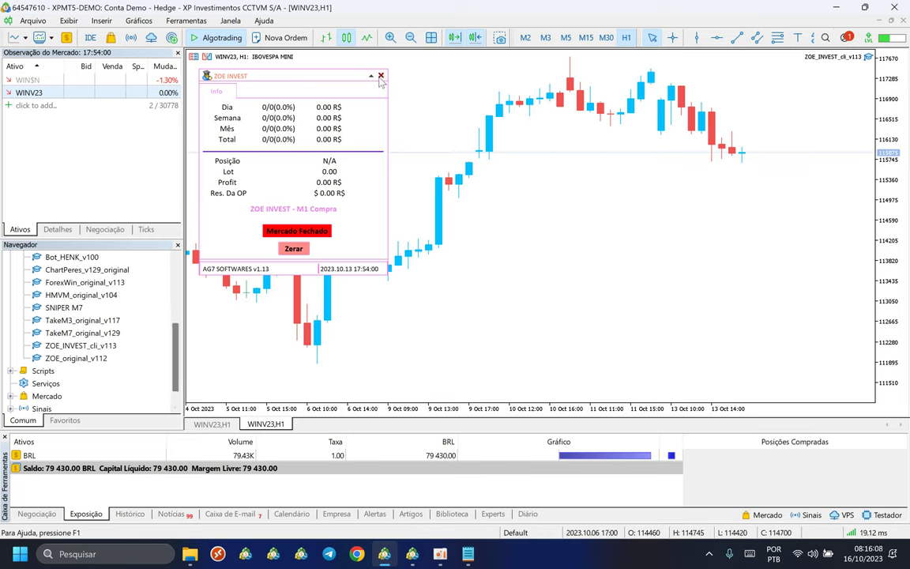
click(224, 38)
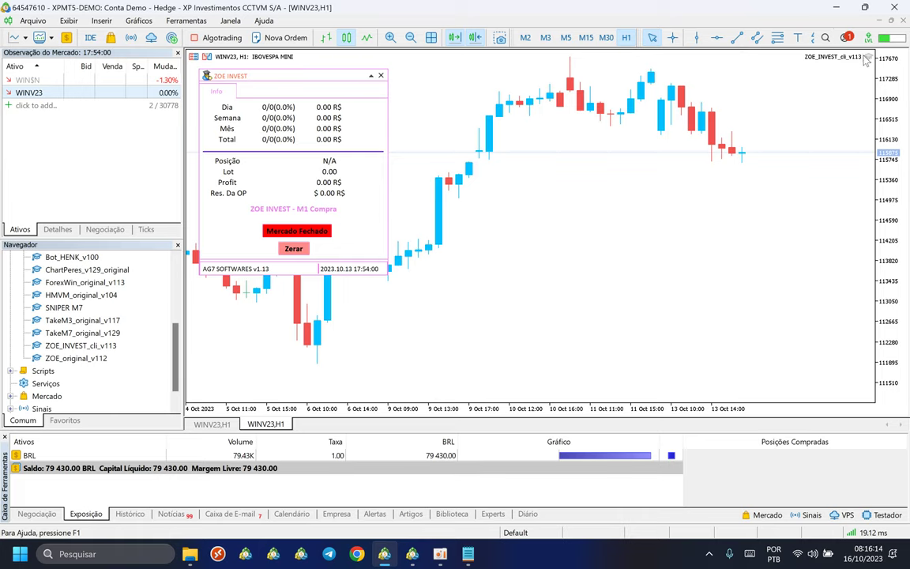
click(209, 37)
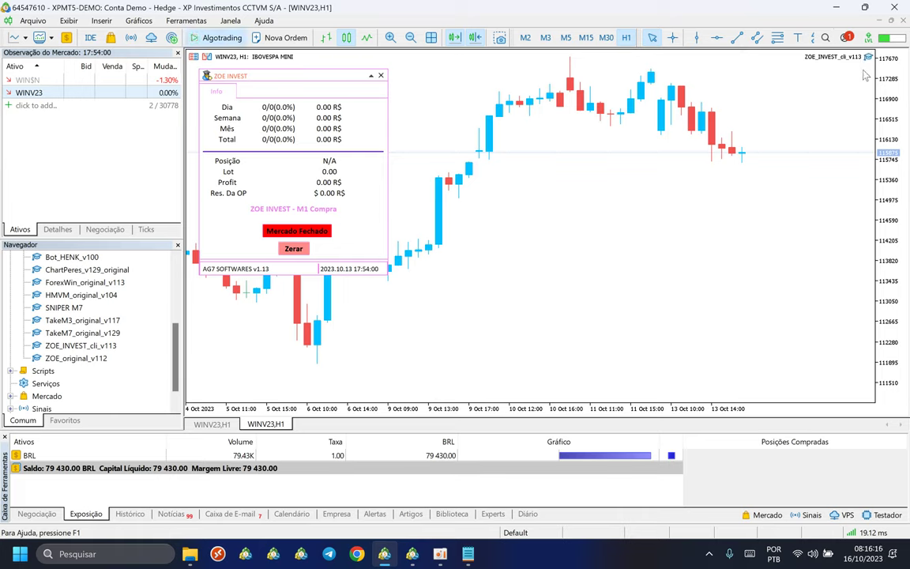
click(209, 37)
Load the ZOE_INVEST_cli_v113 robot into the Strategy Tester
scroll(119, 314, down, 1)
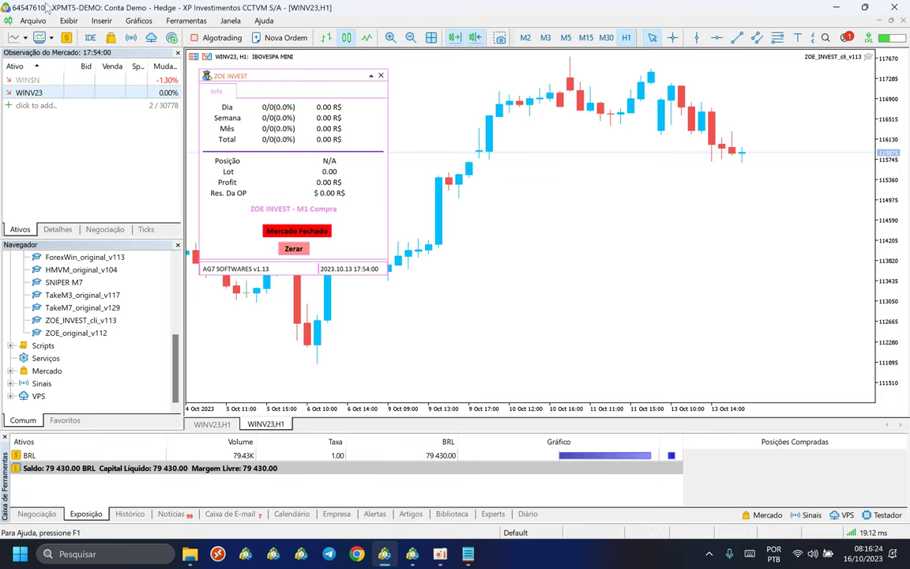
click(59, 334)
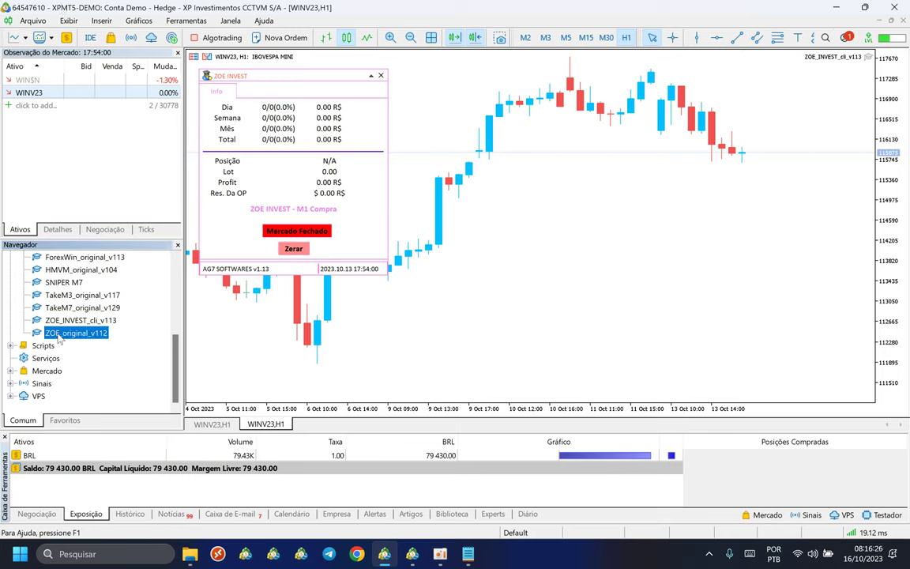
click(64, 320)
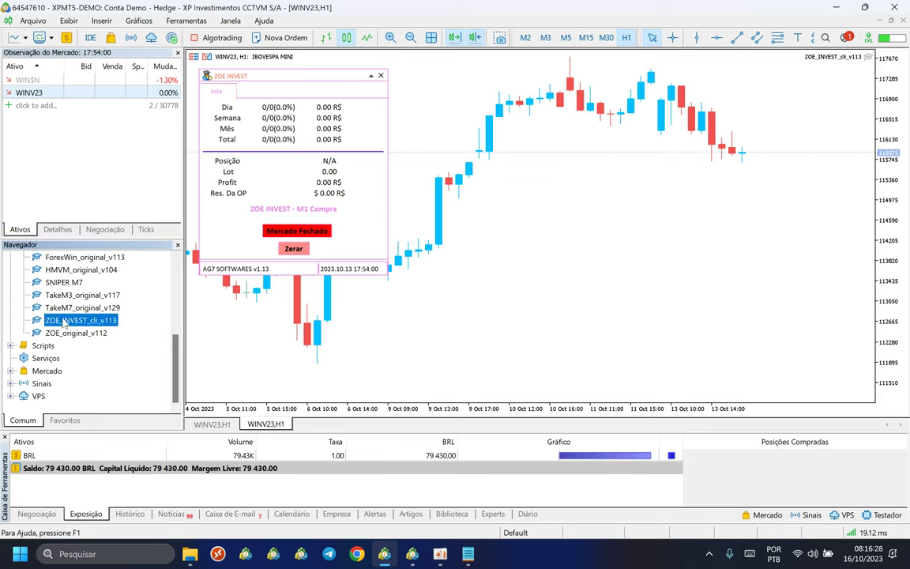
right_click(83, 321)
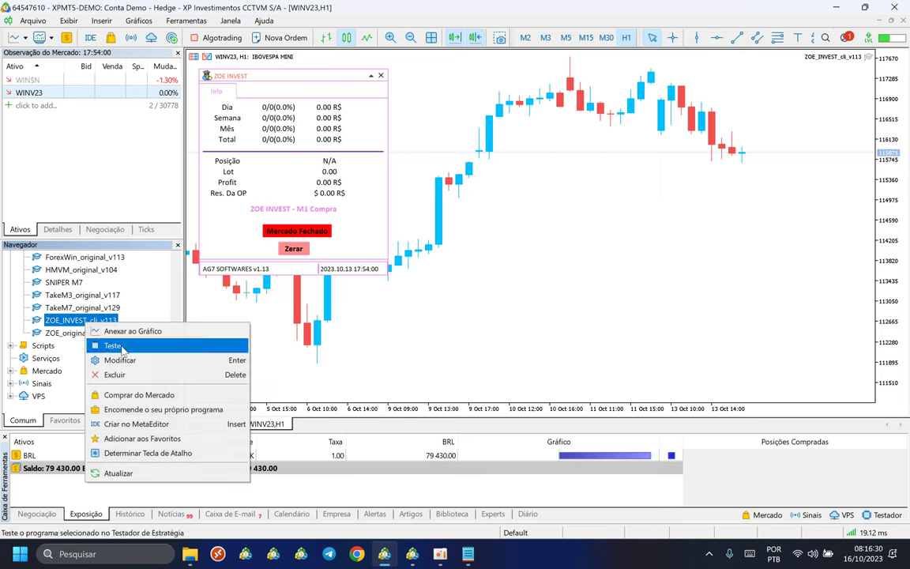
click(113, 318)
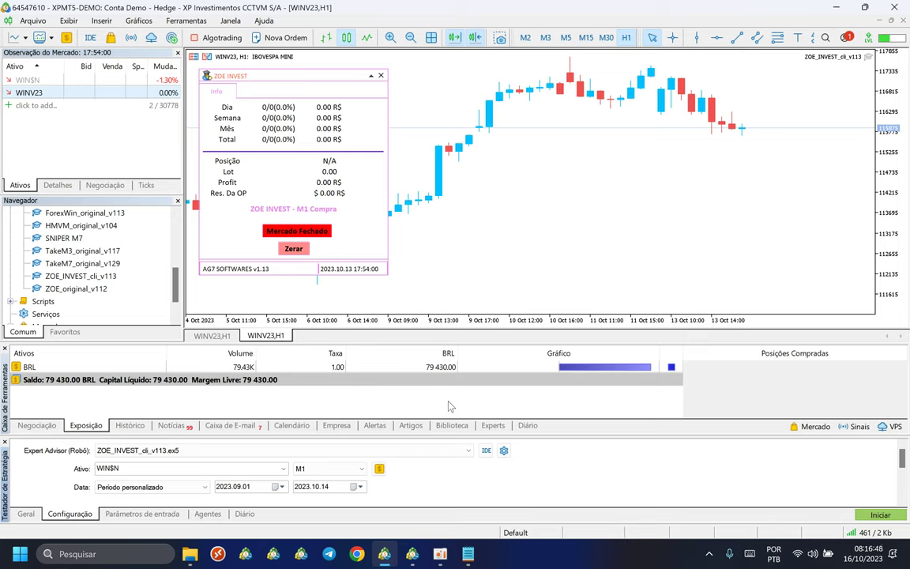
Add the WIN$N symbol (IBOVESPA MINI) to the Market Watch list
click(71, 122)
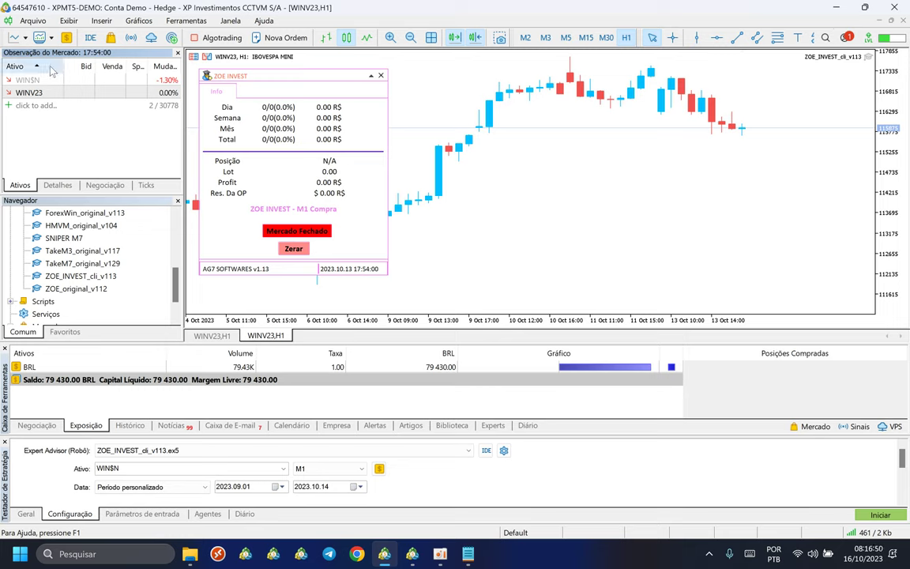
click(24, 80)
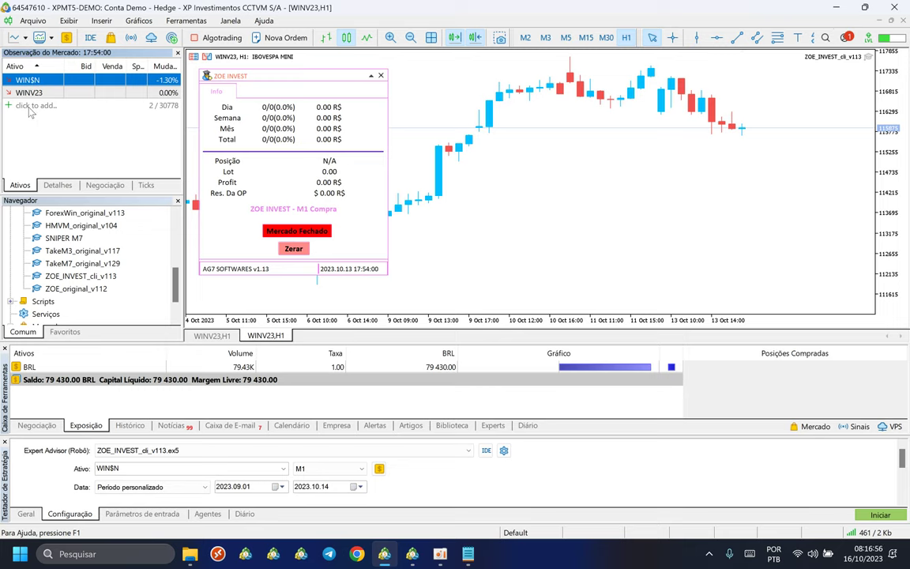
click(10, 108)
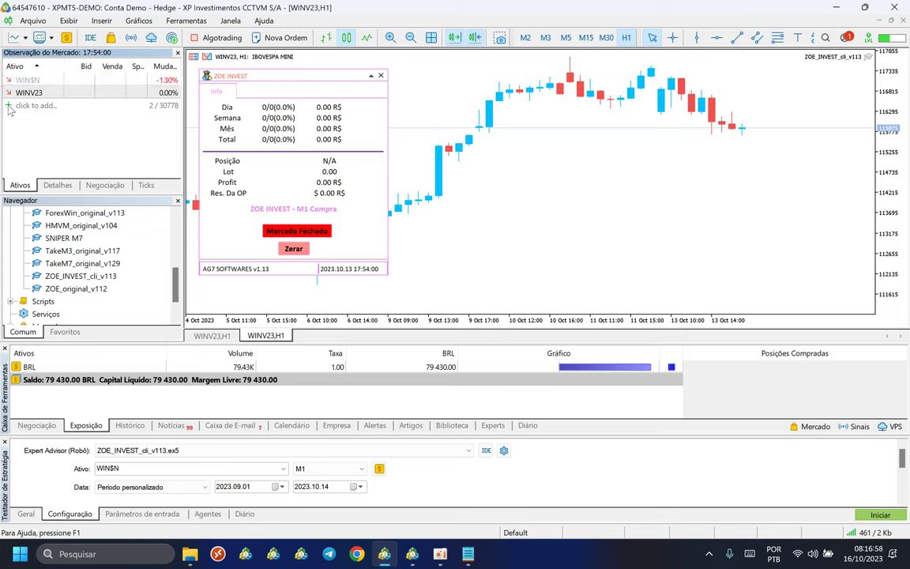
text(WI)
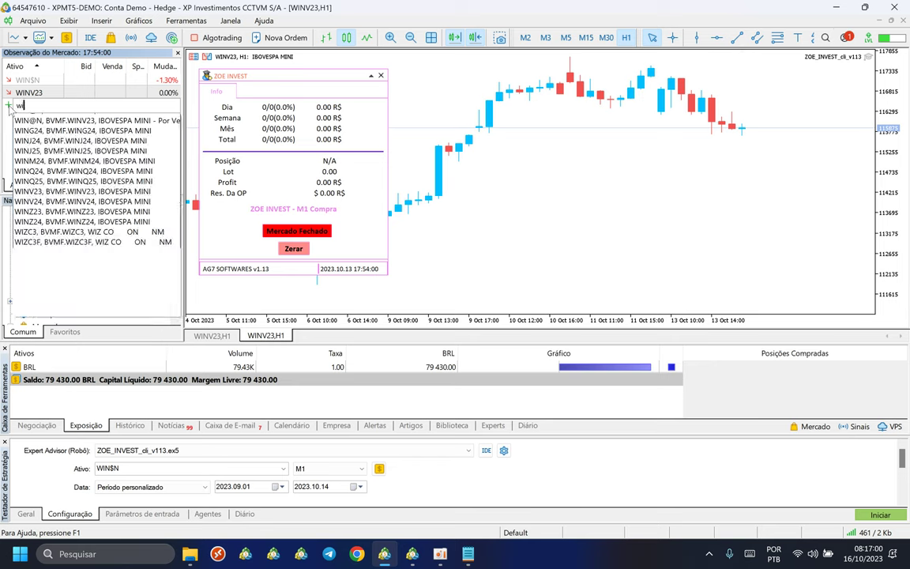
text(N$n)
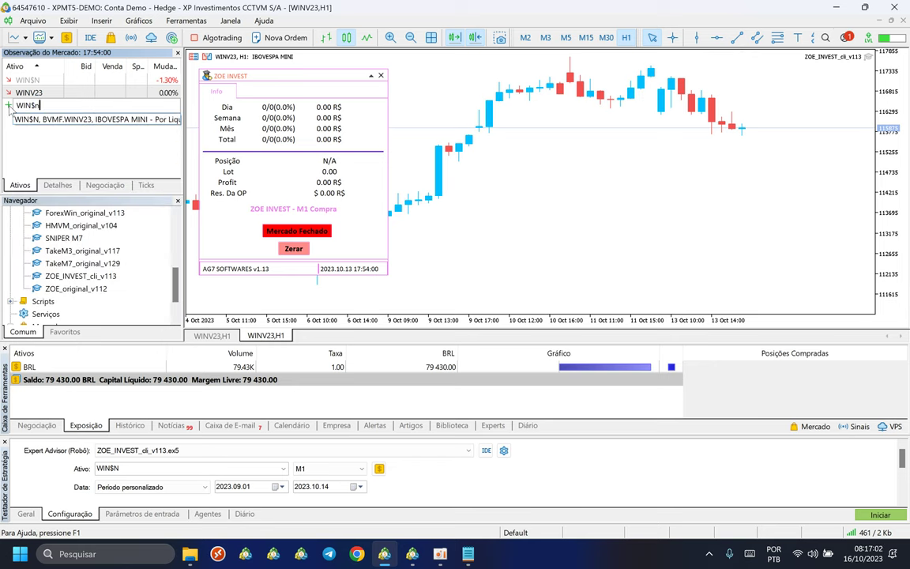
click(53, 117)
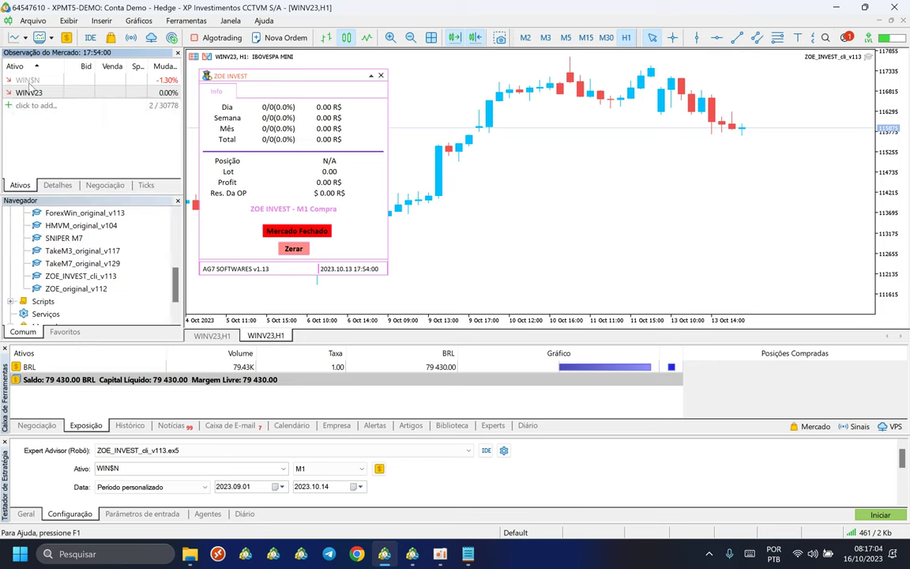
click(28, 80)
click(45, 144)
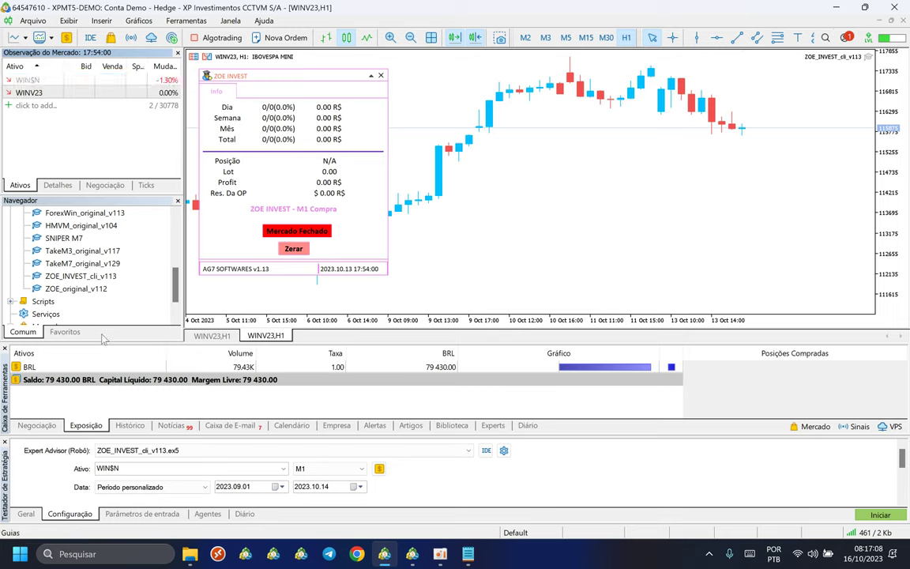
Enlarge the Strategy Tester to show all its settings and set the WIN$N test period to Último mês
drag(98, 341, 99, 417)
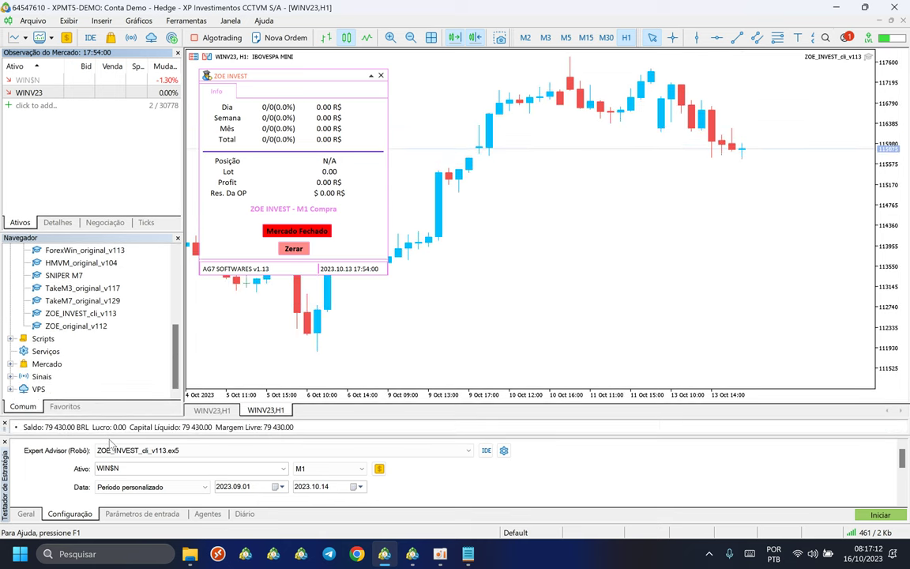
drag(101, 395, 173, 51)
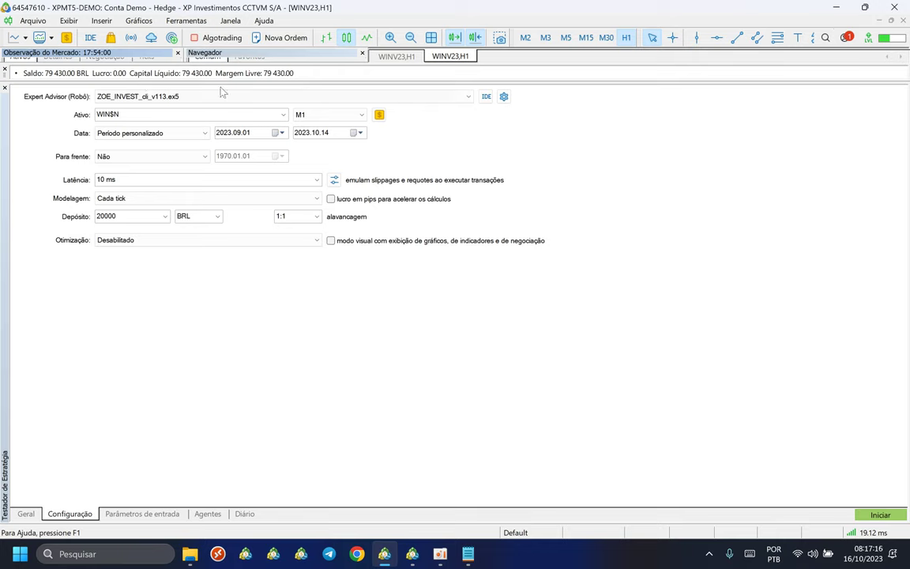
click(142, 137)
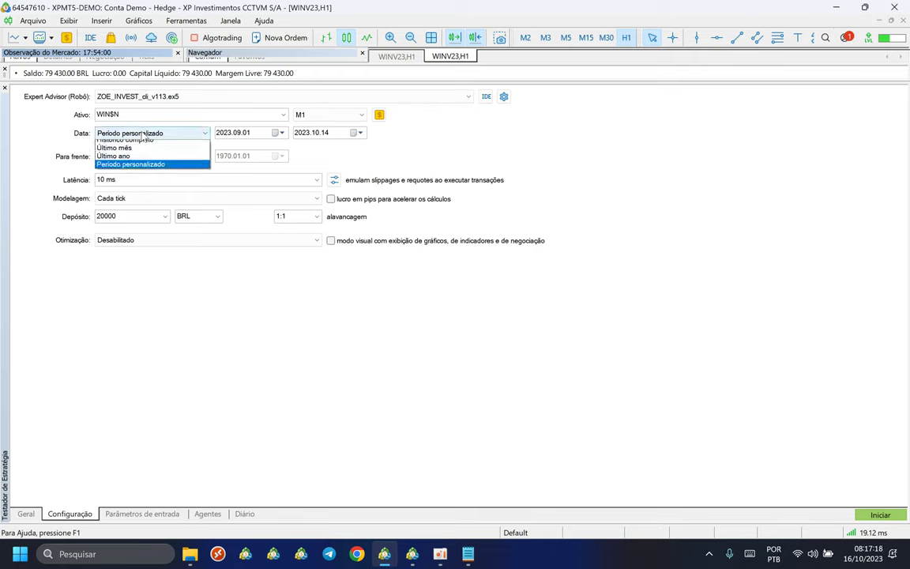
click(122, 159)
key(Up)
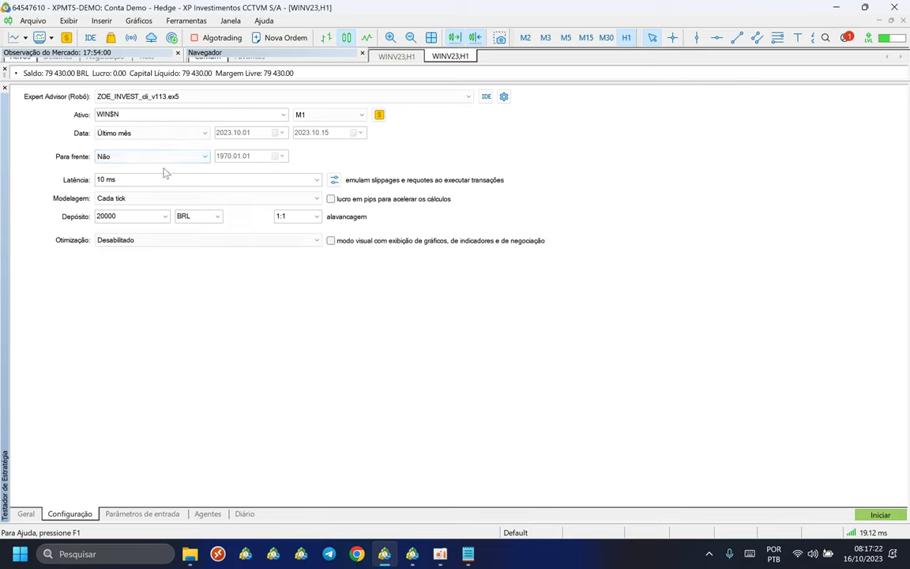
drag(135, 115, 101, 114)
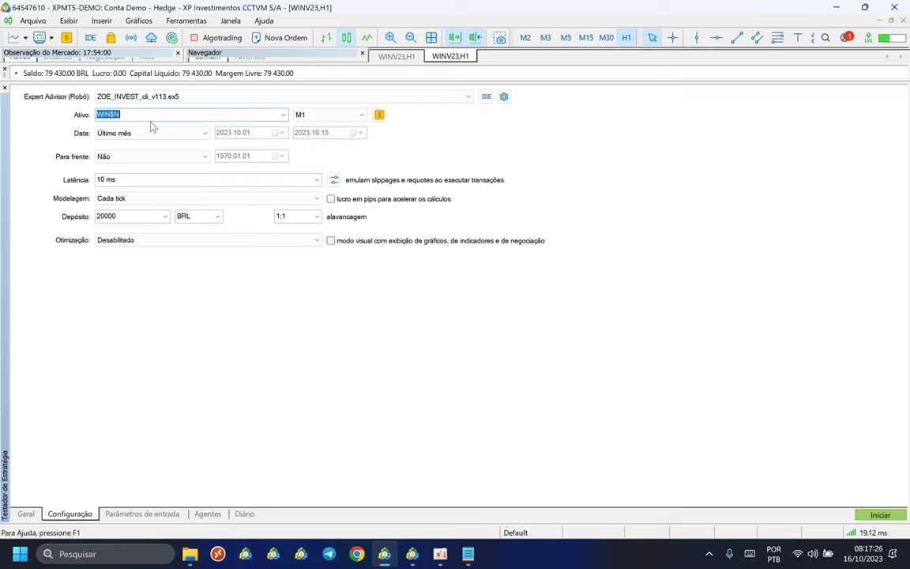
Change the Strategy Tester symbol to WINV23
text(WI)
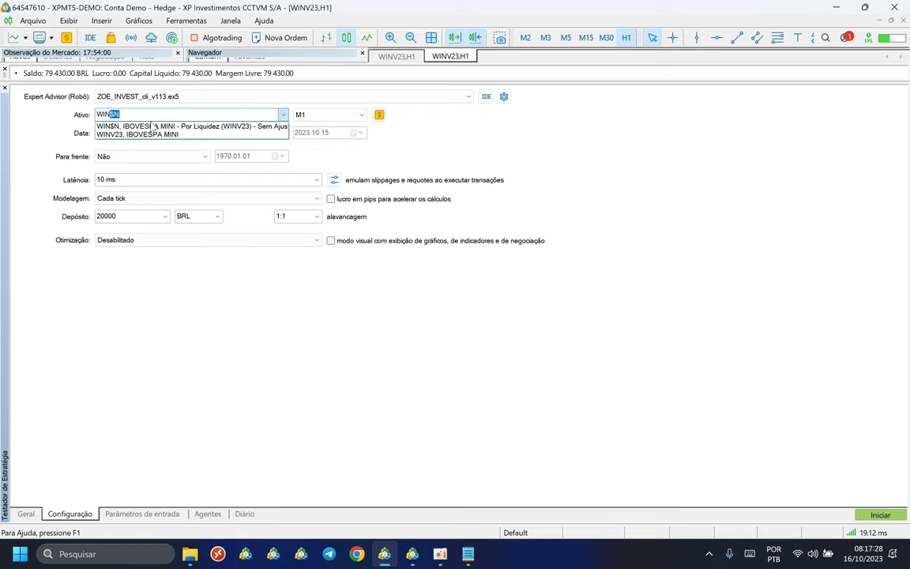
text(NV)
key(Return)
click(140, 113)
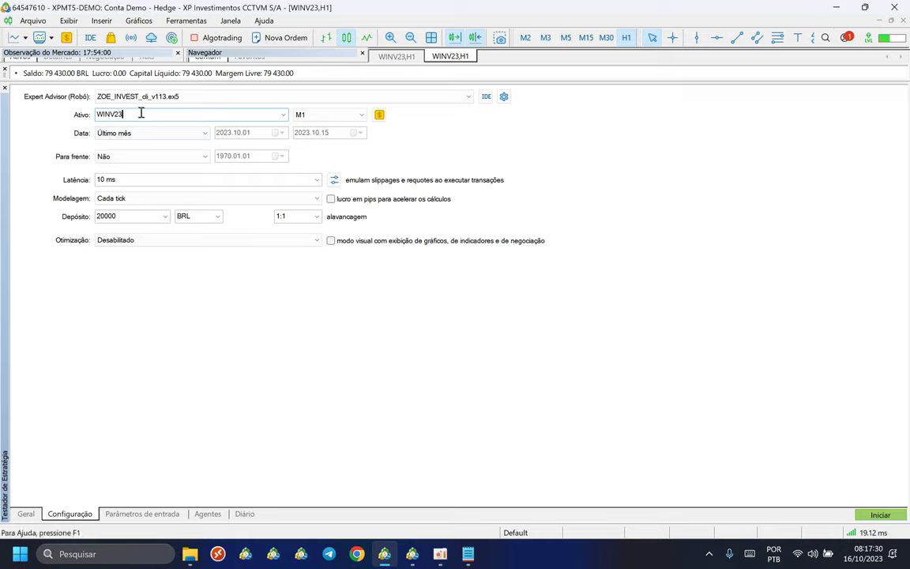
Set the Strategy Tester symbol to WIN$N, the liquidity-based IBOVESPA MINI series
key(BackSpace)
key(BackSpace)
key(BackSpace)
key(BackSpace)
key(BackSpace)
key(BackSpace)
text(WIN)
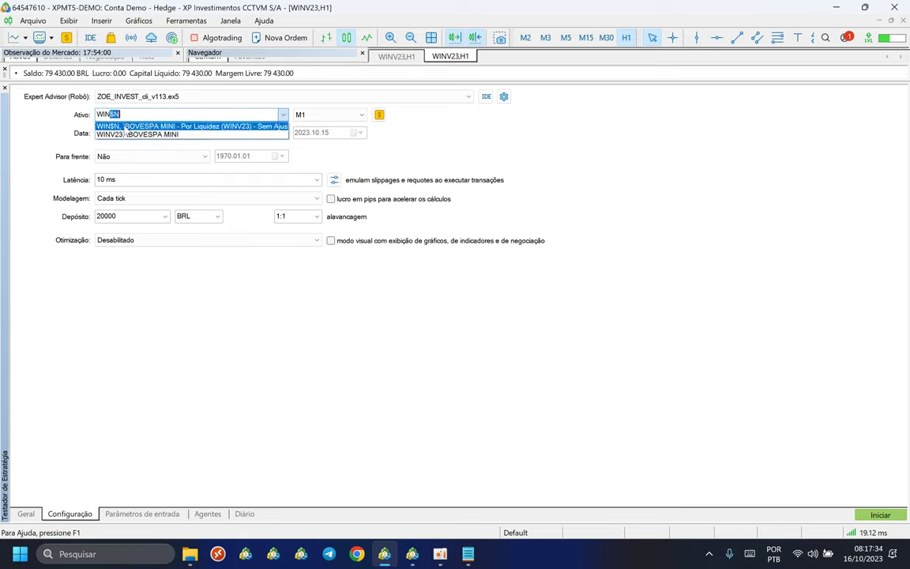
click(114, 126)
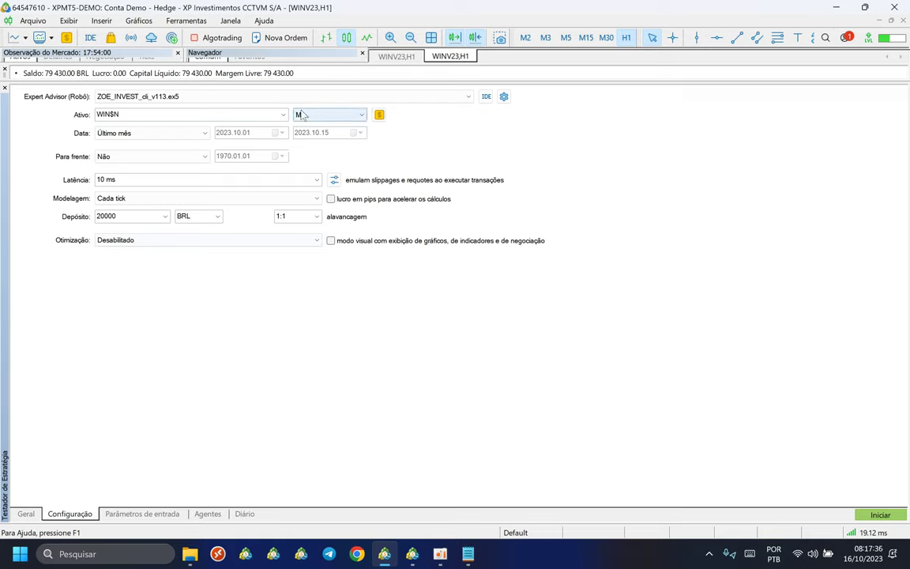
Keep the test period at Último mês, set the latency to Sem atrasos, execução perfeita, and use Cada tick modelling
click(143, 136)
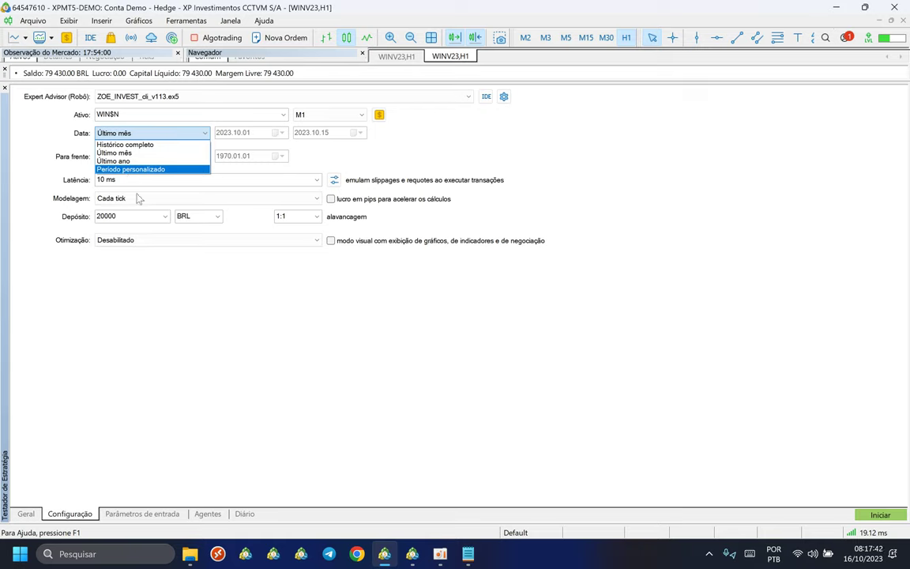
click(181, 361)
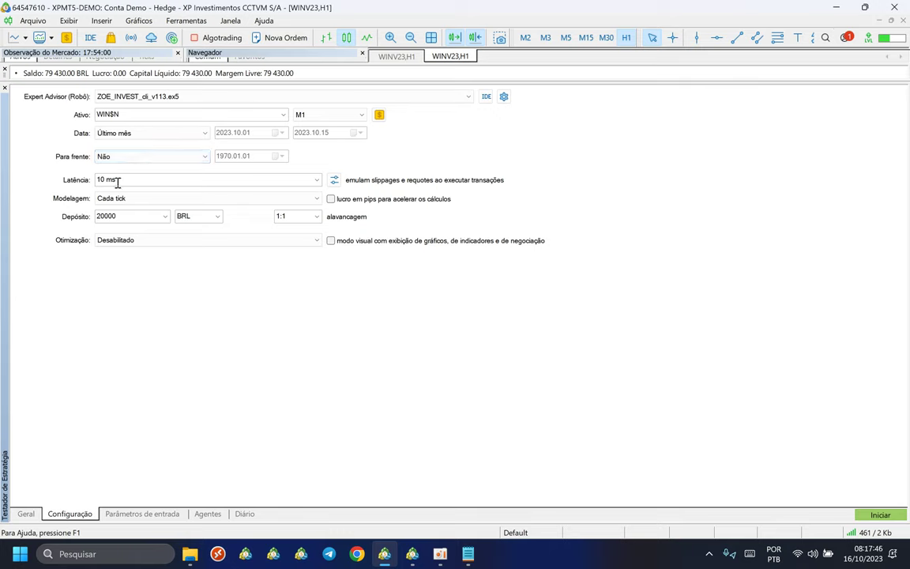
click(317, 180)
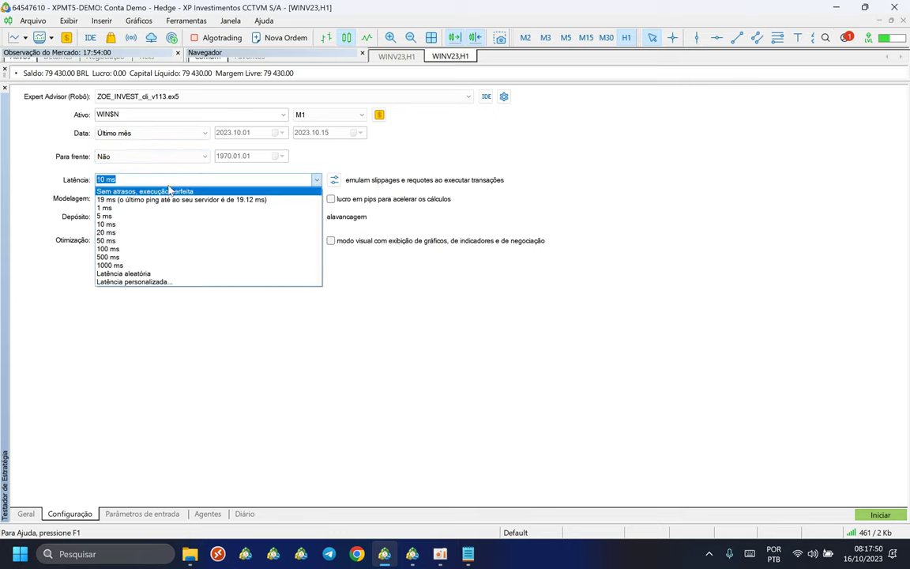
click(126, 192)
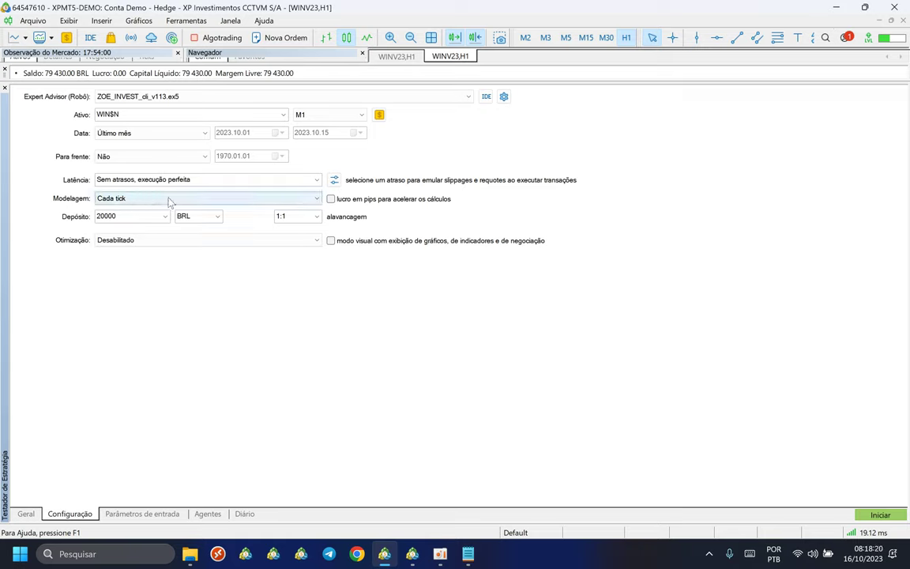
click(316, 202)
click(117, 209)
Switch to the other MetaTrader 5 terminal, examine its finished backtest's report and balance graph, and return to the test settings
double_click(101, 215)
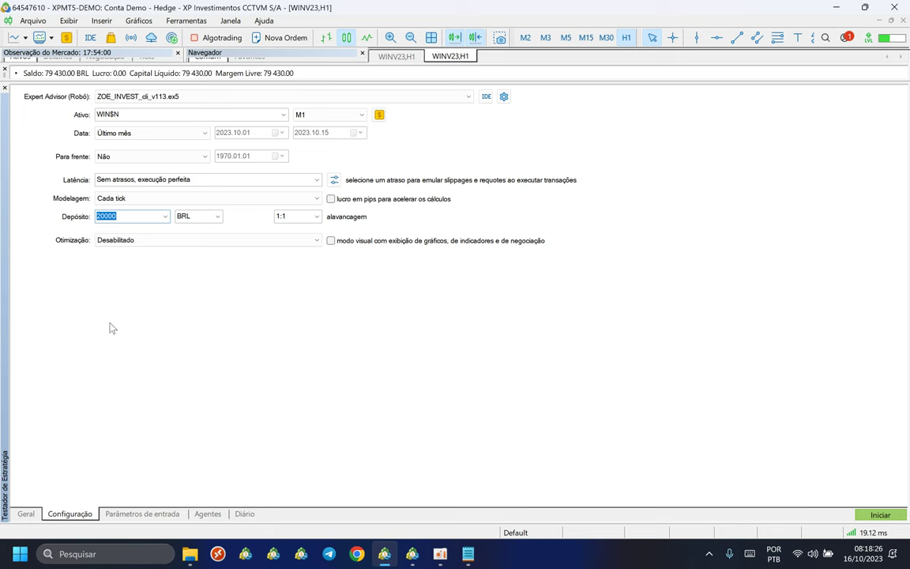
click(412, 553)
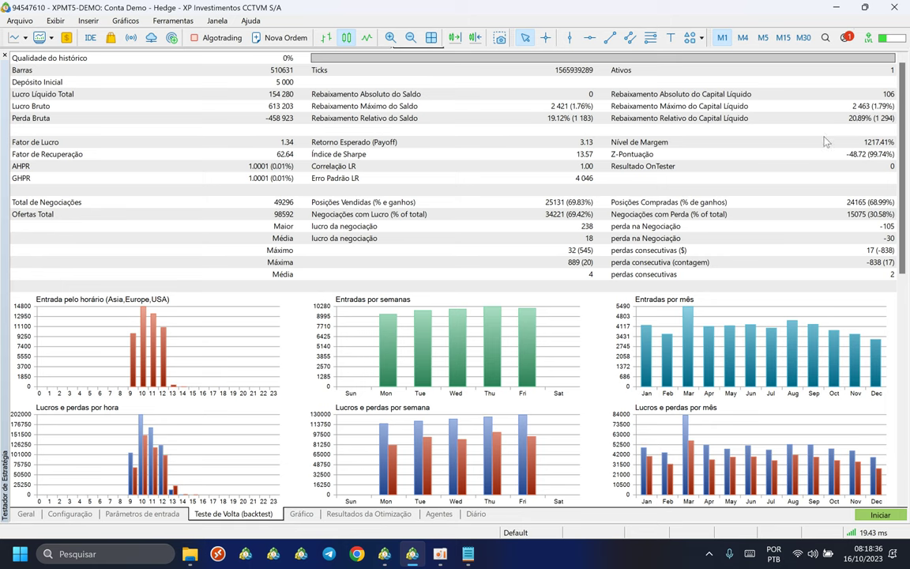
click(300, 513)
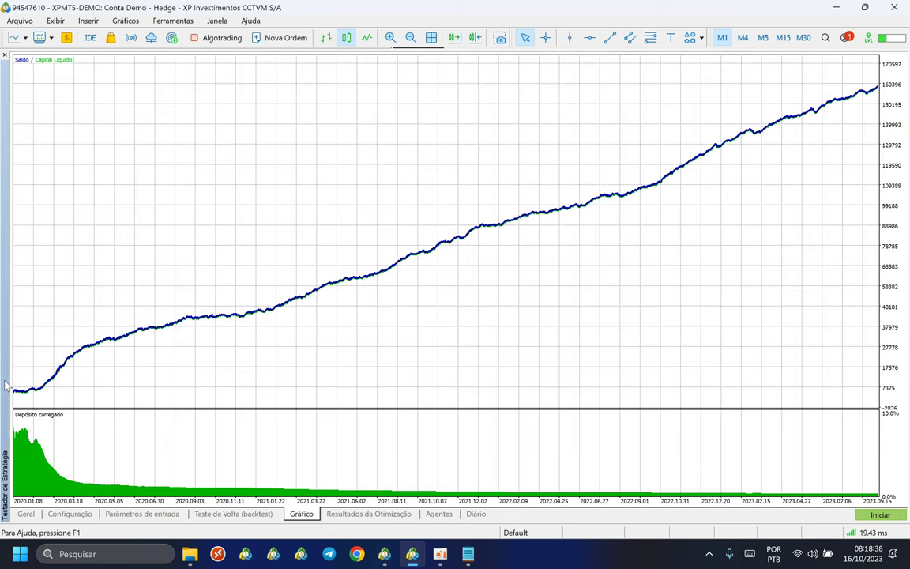
mouse_move(27, 395)
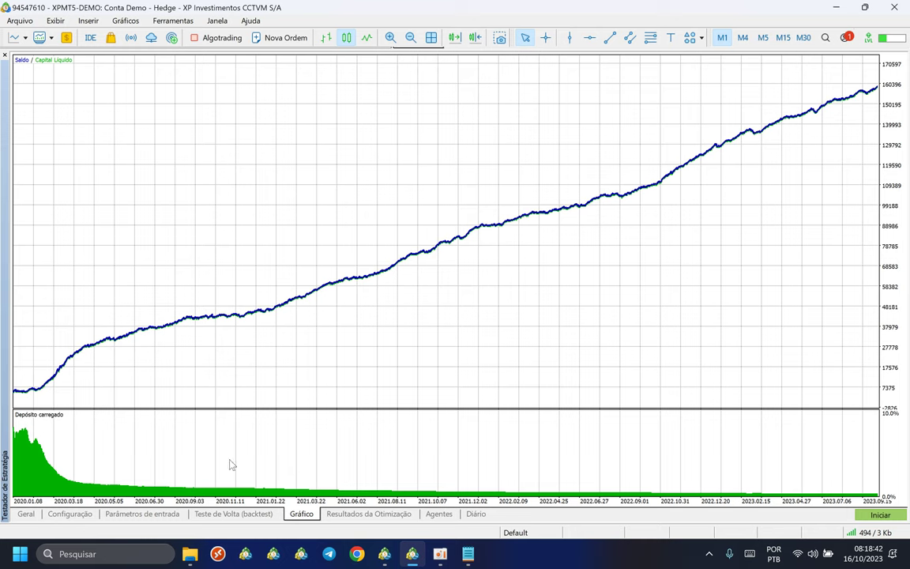
key(alt+Tab)
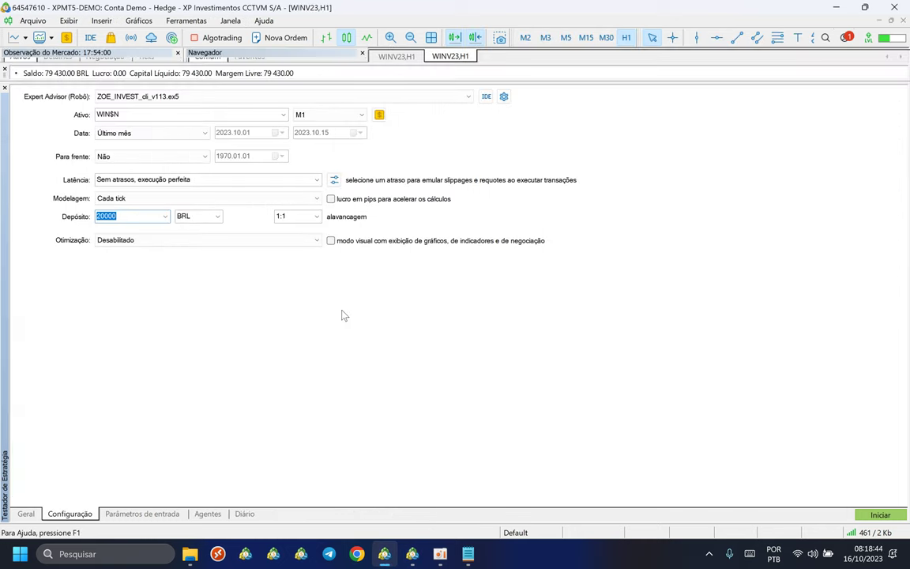
Set the backtest's initial deposit to 2500 BRL with 1:1 leverage
text(525)
key(BackSpace)
key(BackSpace)
key(BackSpace)
key(BackSpace)
click(196, 215)
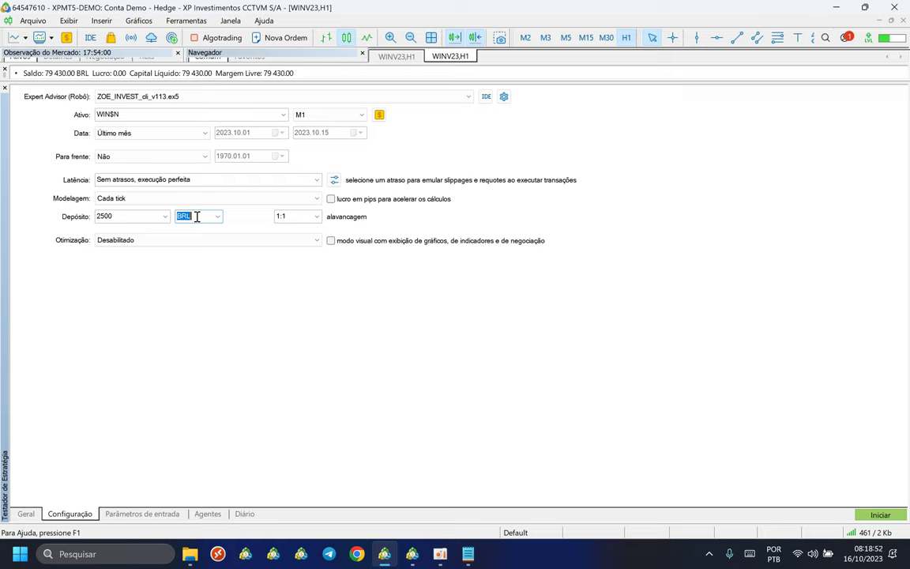
text(B)
click(291, 216)
Start the WIN$N backtest in visual mode and maximize the visualization window
click(869, 515)
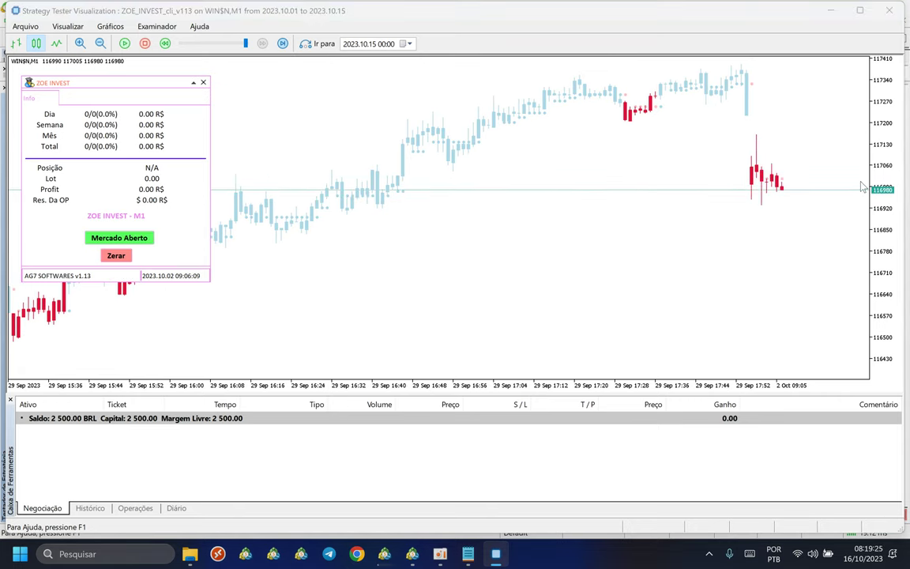
click(831, 11)
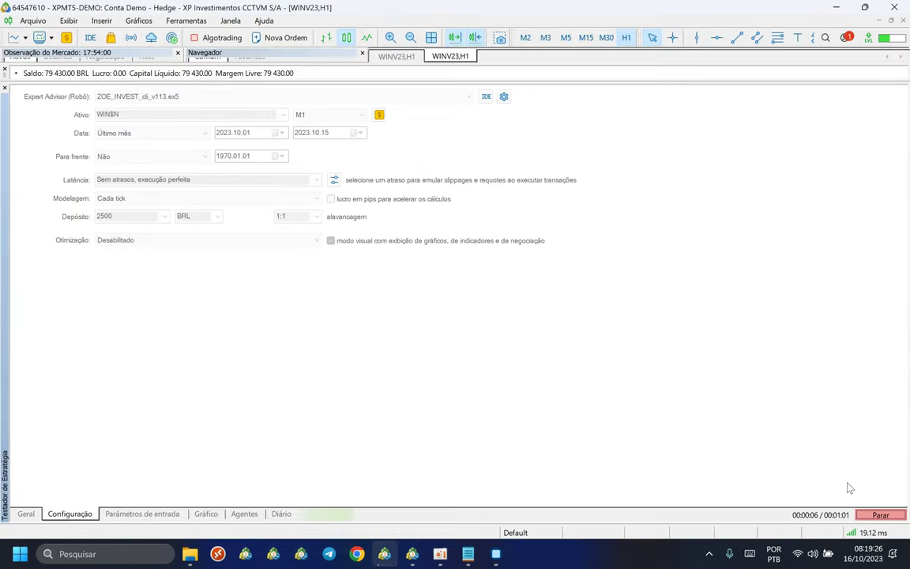
click(496, 553)
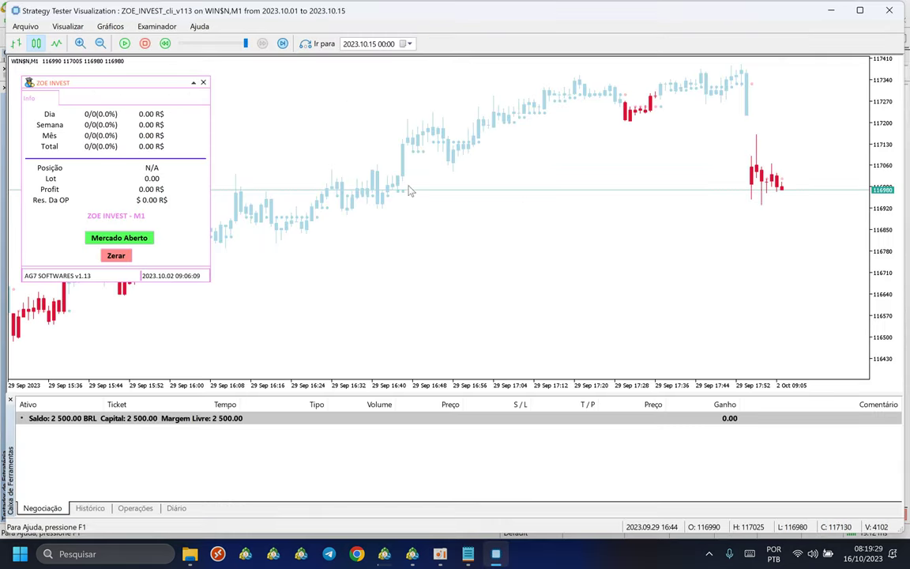
double_click(642, 10)
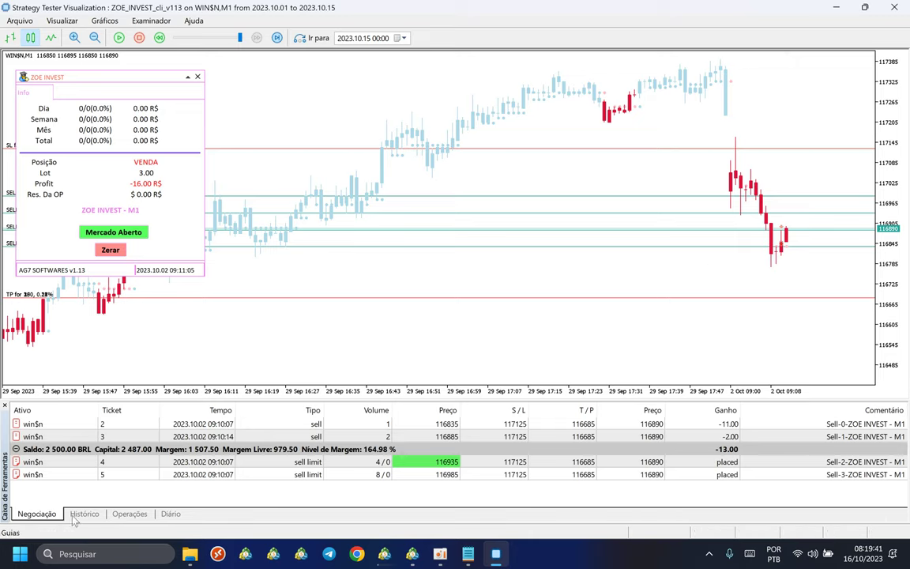
click(20, 553)
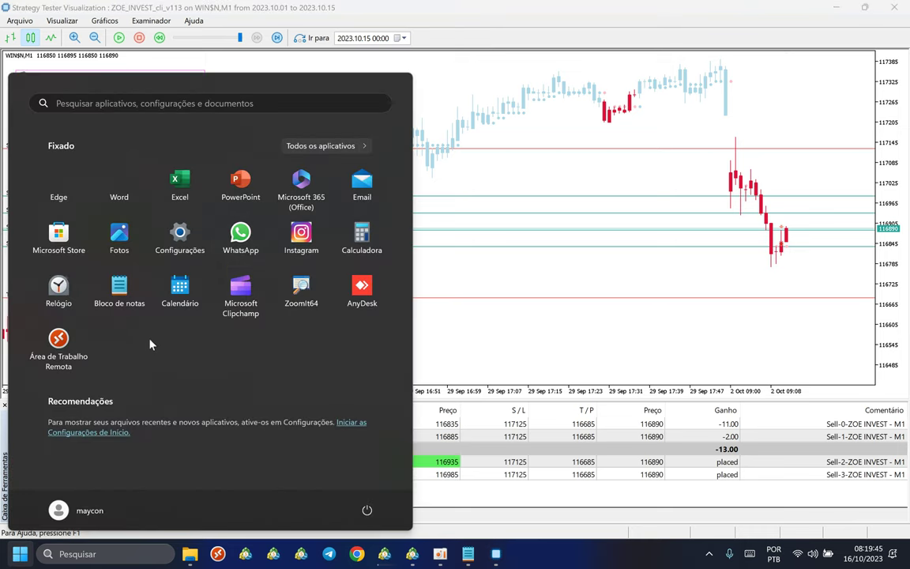
click(550, 352)
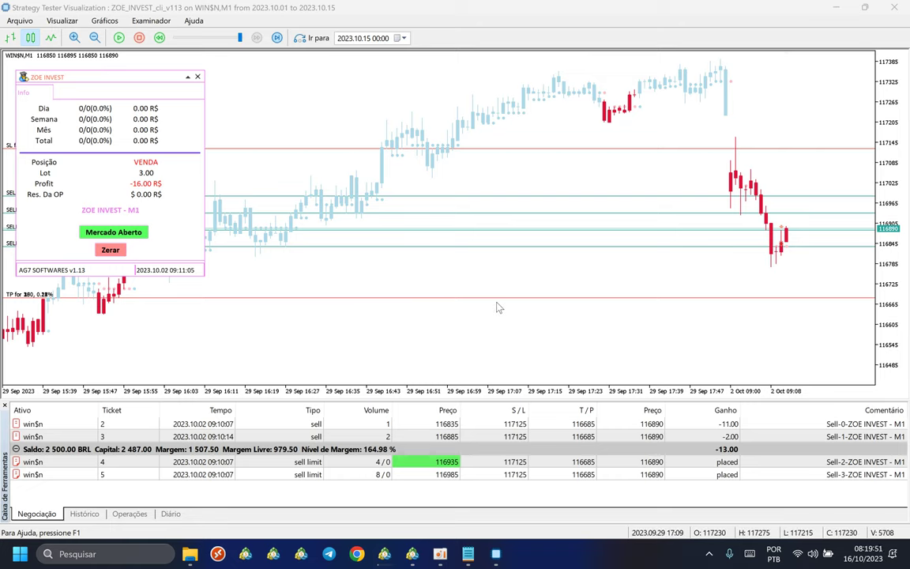
click(588, 275)
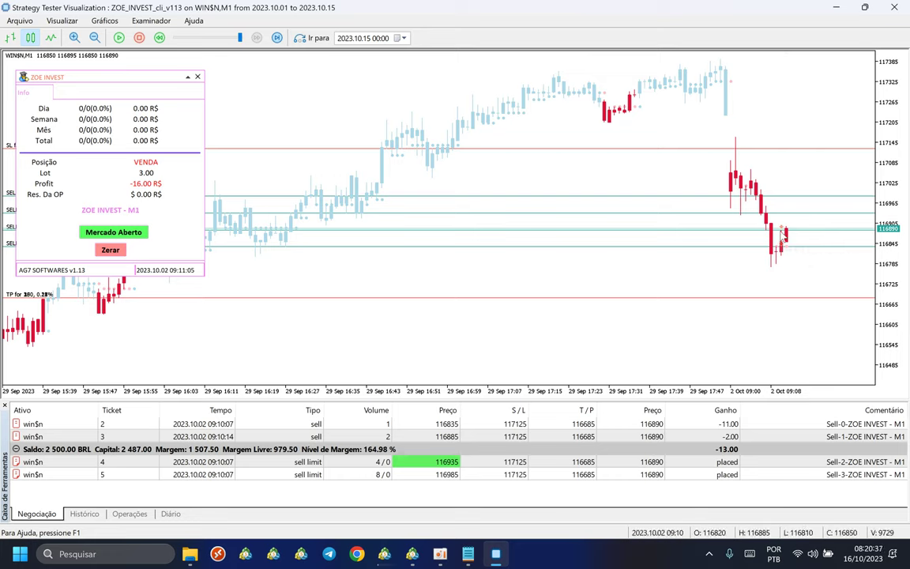
Resume and pause the visual backtest in stages to examine how the robot's grid of sell orders develops
mouse_move(788, 236)
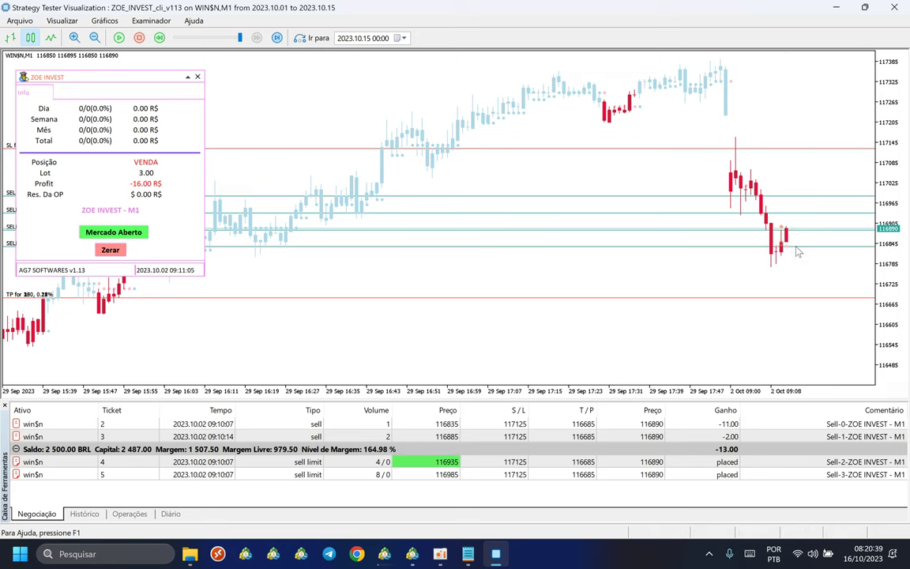
key(Pause)
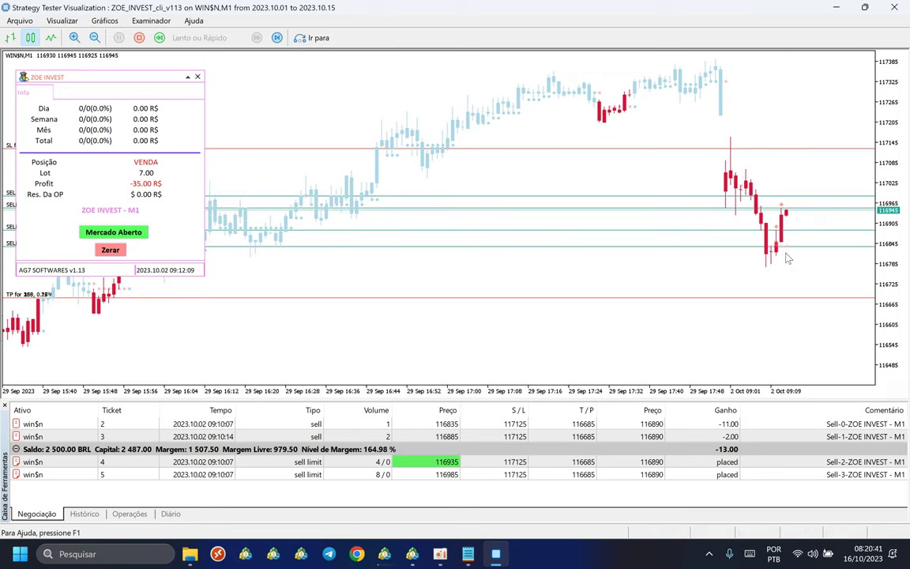
key(Pause)
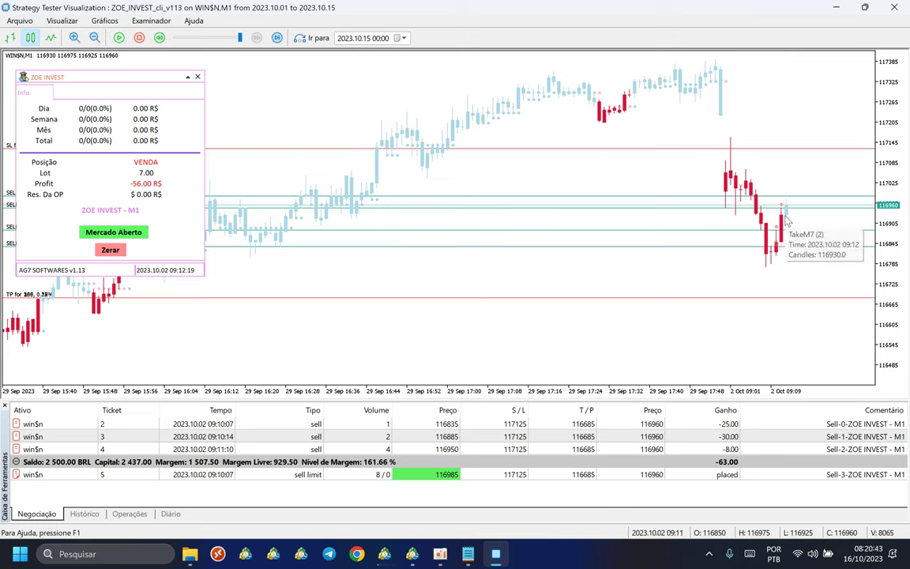
key(Pause)
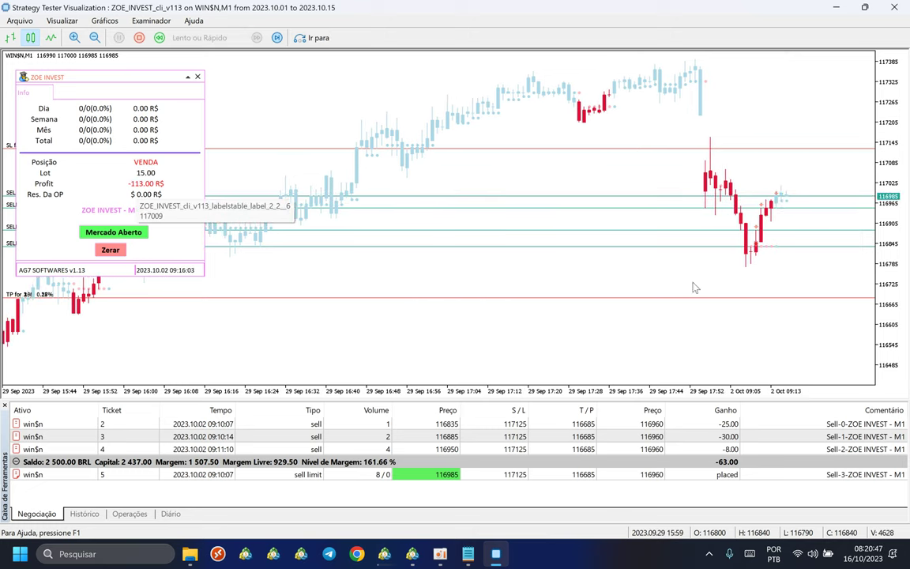
key(Pause)
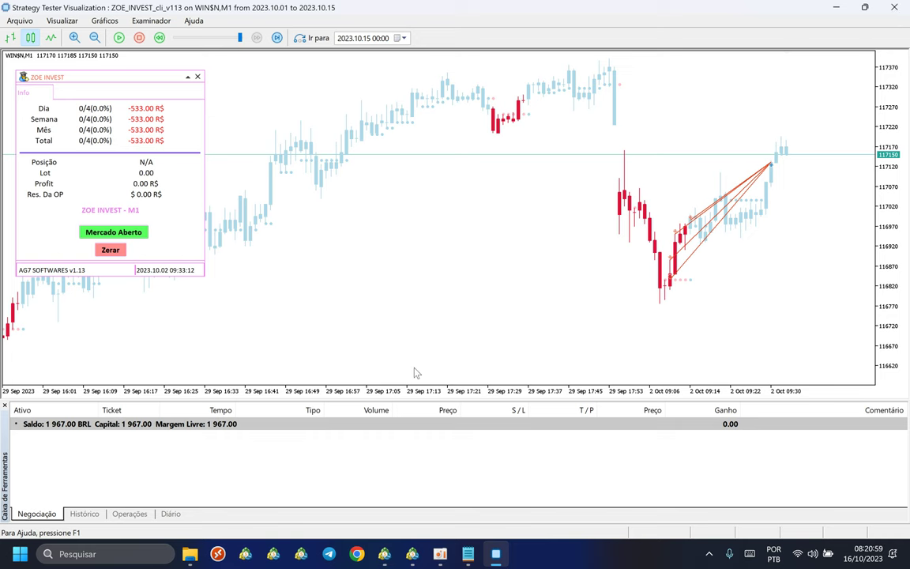
Close the visual test and set the robot's LOT Multiplicado 'Aumentos grid parameter to 1
key(alt+F4)
click(142, 514)
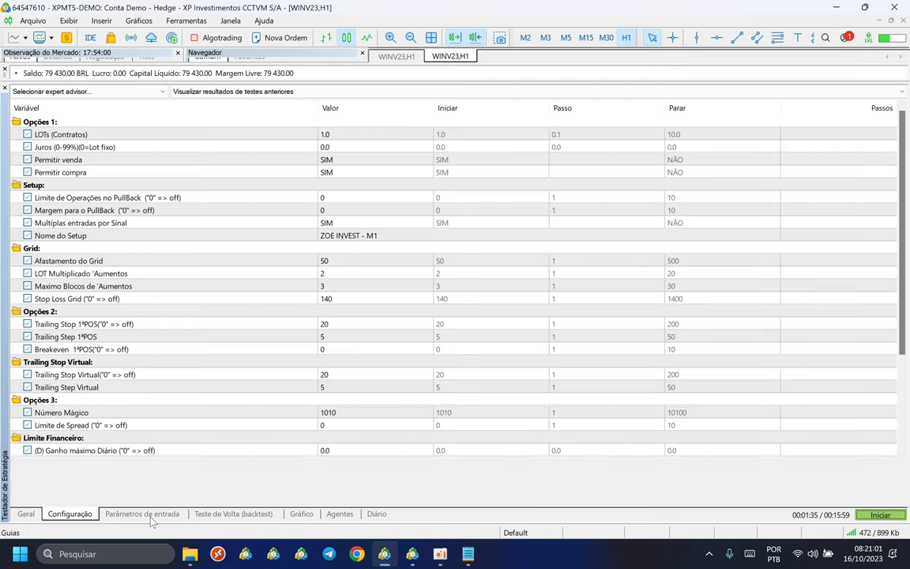
click(342, 275)
click(341, 288)
click(75, 274)
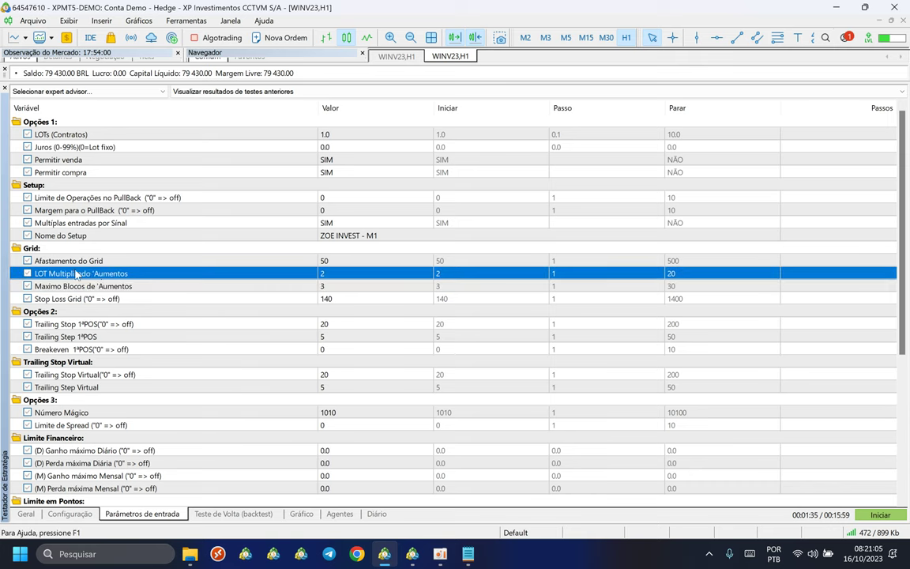
click(331, 272)
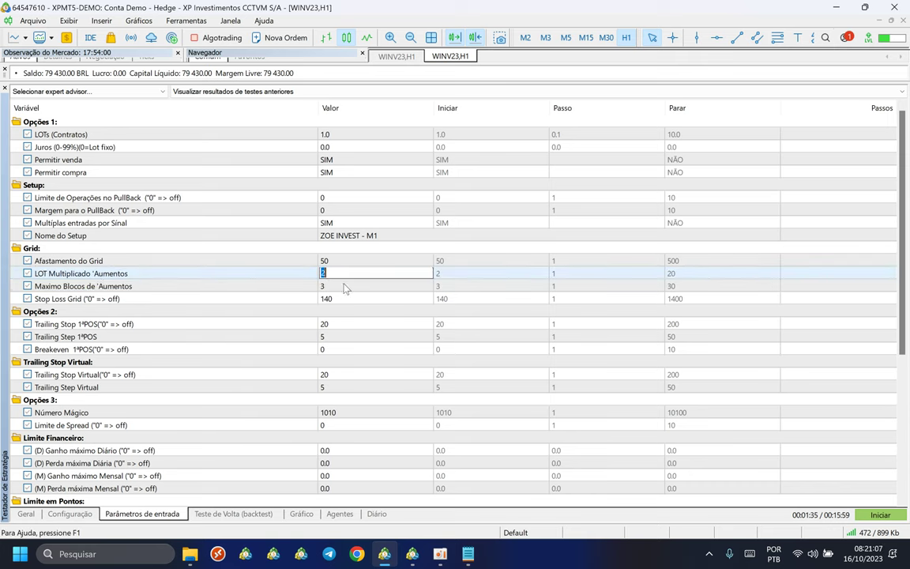
text(1)
click(340, 288)
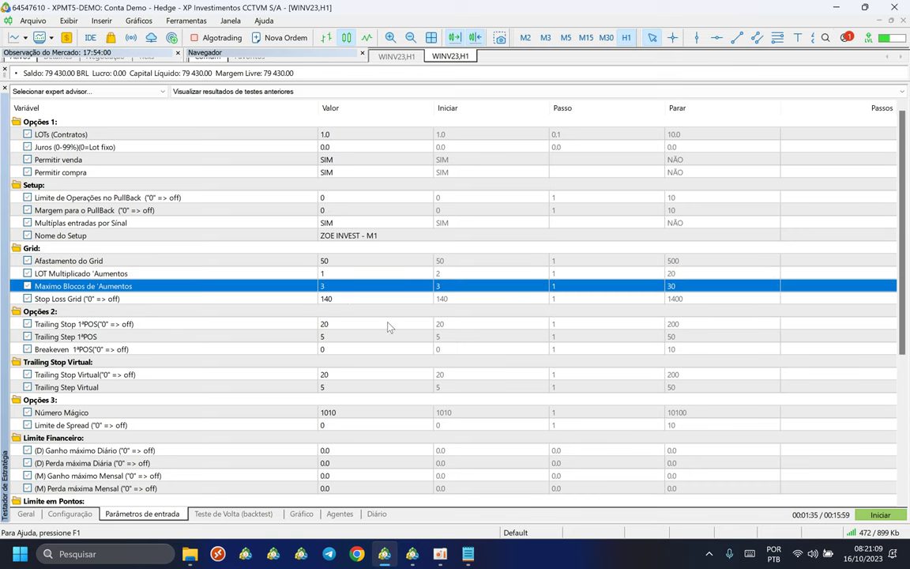
Check the remaining input parameters and rerun the WIN$N backtest in visual mode
click(345, 299)
scroll(375, 361, down, 2)
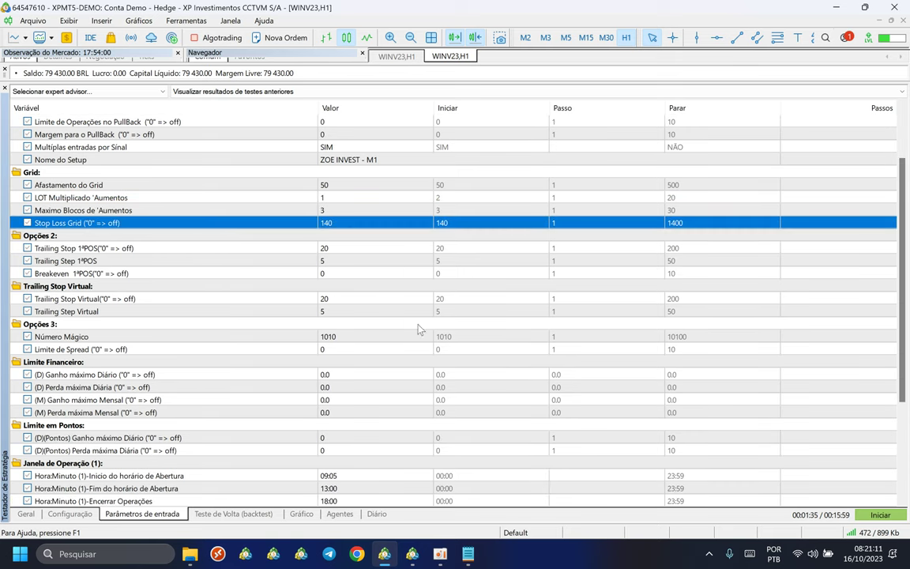
scroll(417, 328, down, 4)
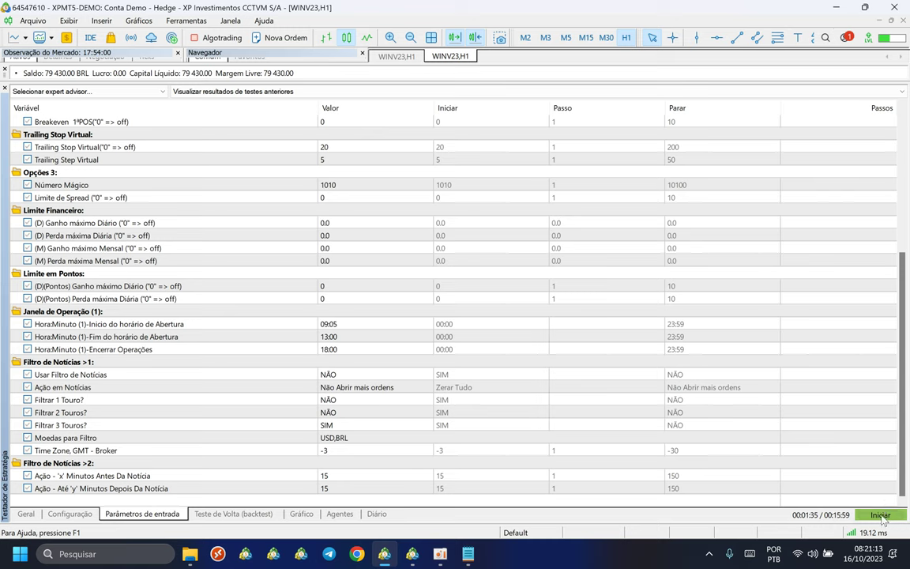
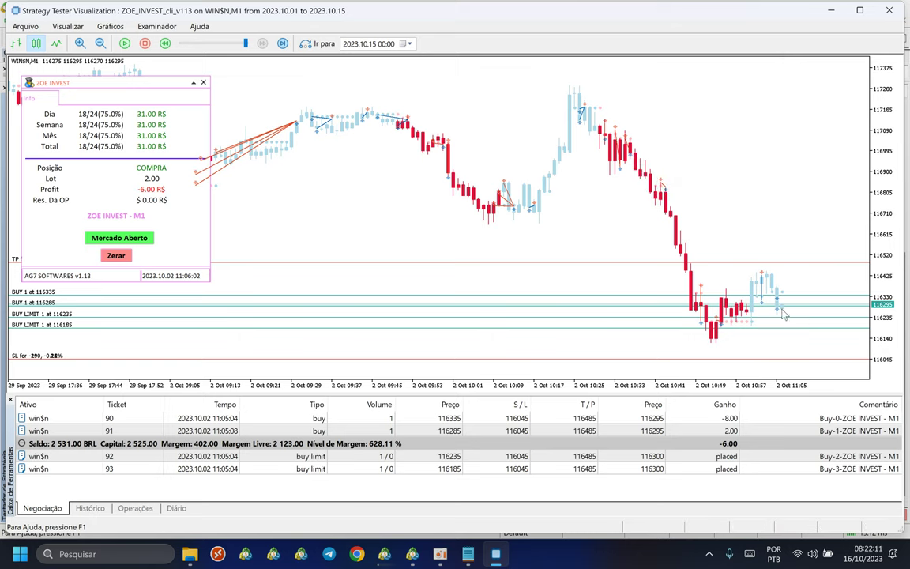
Review the robot's grid and trailing stop input parameters for the running test and return to the visualization window
click(411, 559)
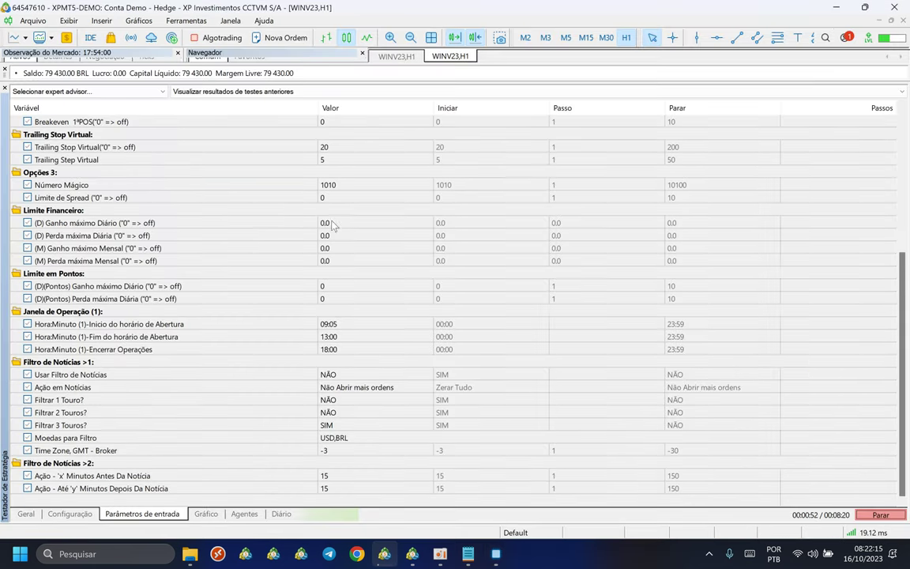
scroll(331, 225, up, 4)
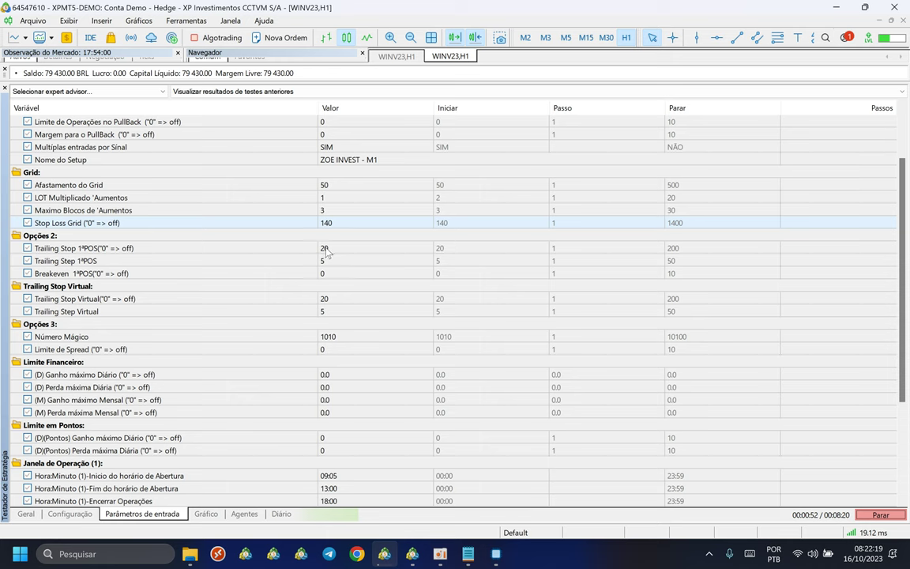
key(alt+Tab)
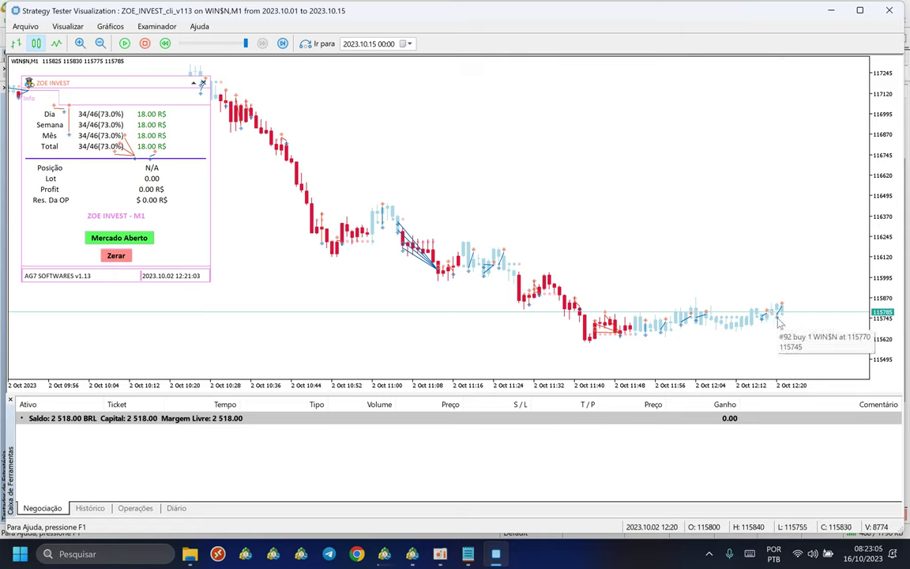
Advance the visual WIN$N backtest step by step, let it run on, and pause it at 2023.10.02 13:34
key(F12)
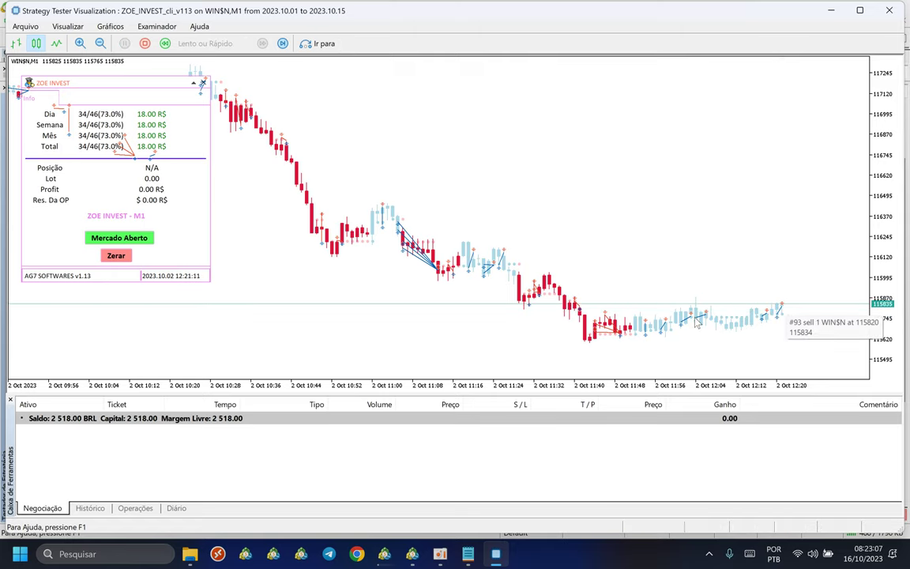
key(F12)
key(F12)
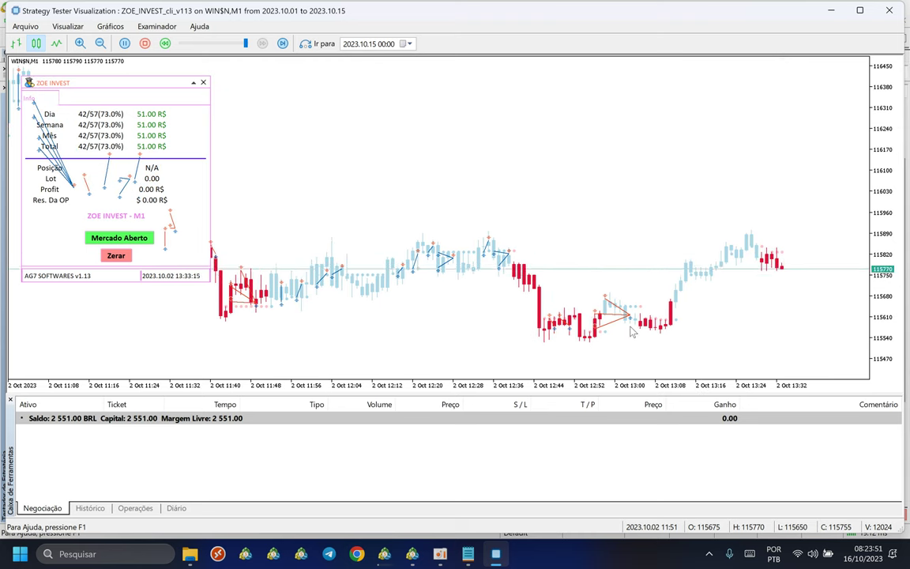
key(Pause)
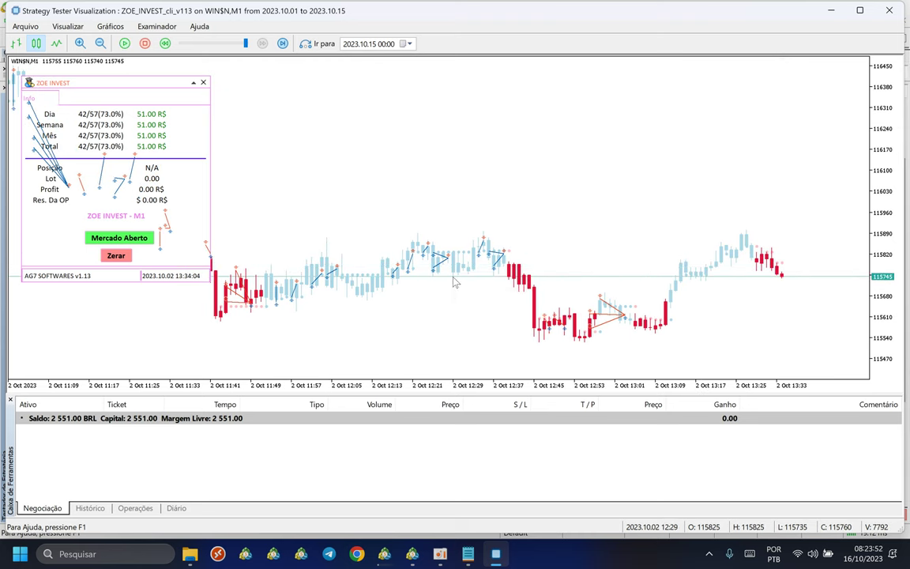
Compare the trades on the paused backtest chart with the robot's lot, setup, grid and trailing stop parameters
click(411, 555)
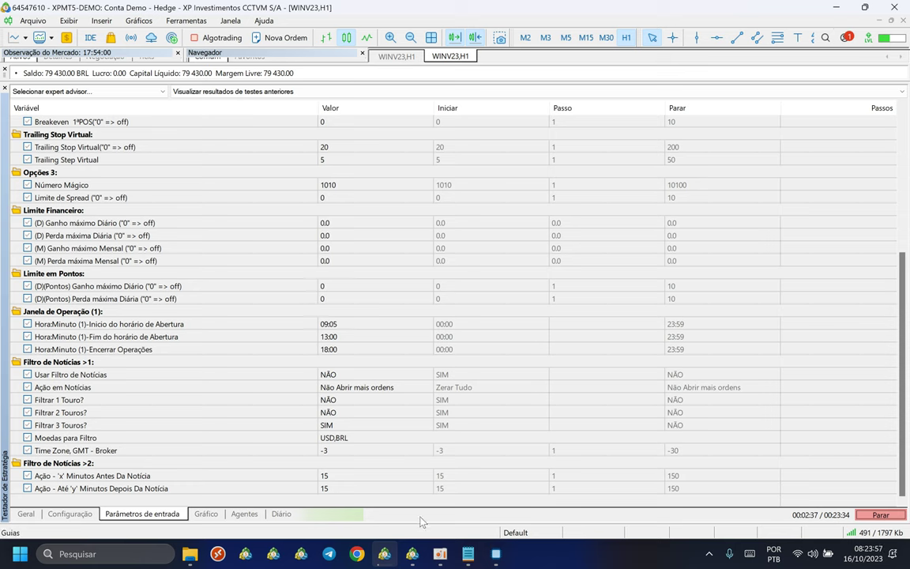
key(alt+Tab)
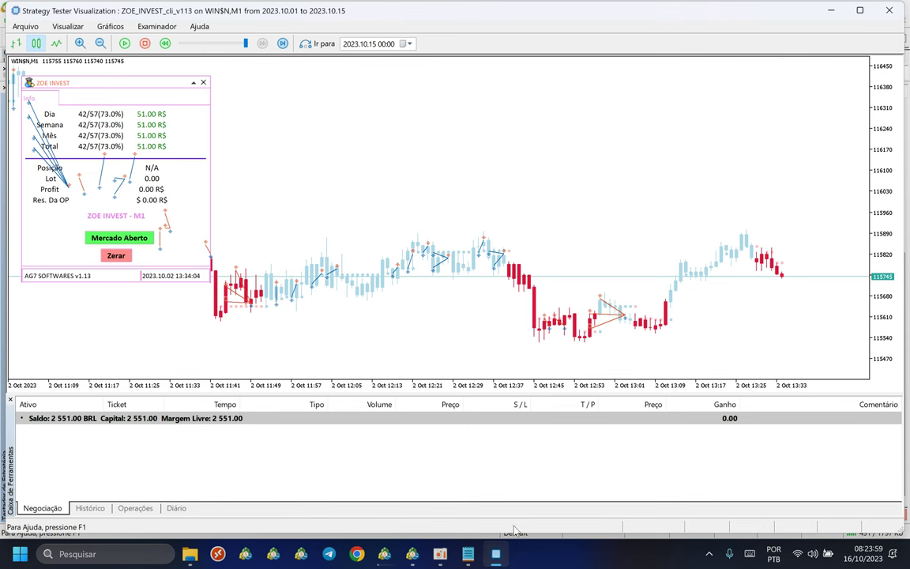
click(494, 555)
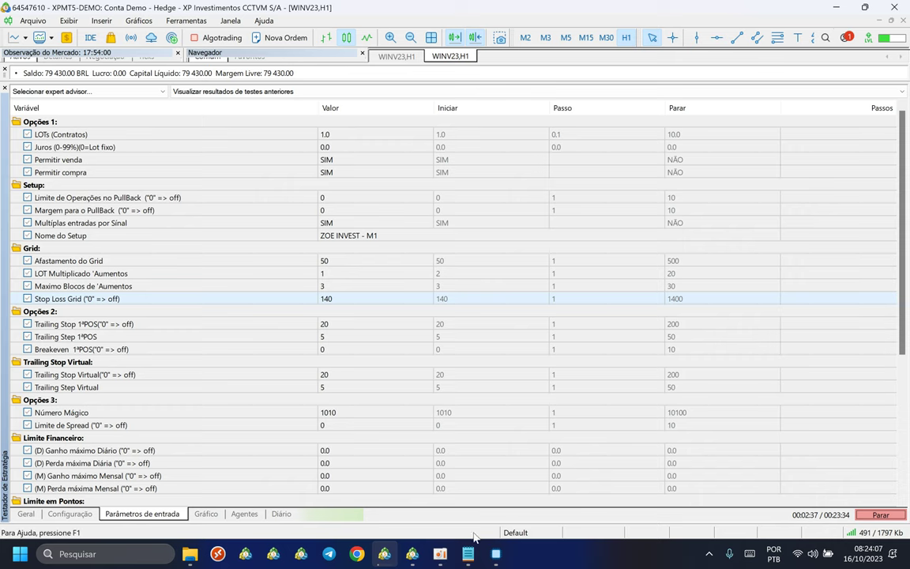
click(495, 554)
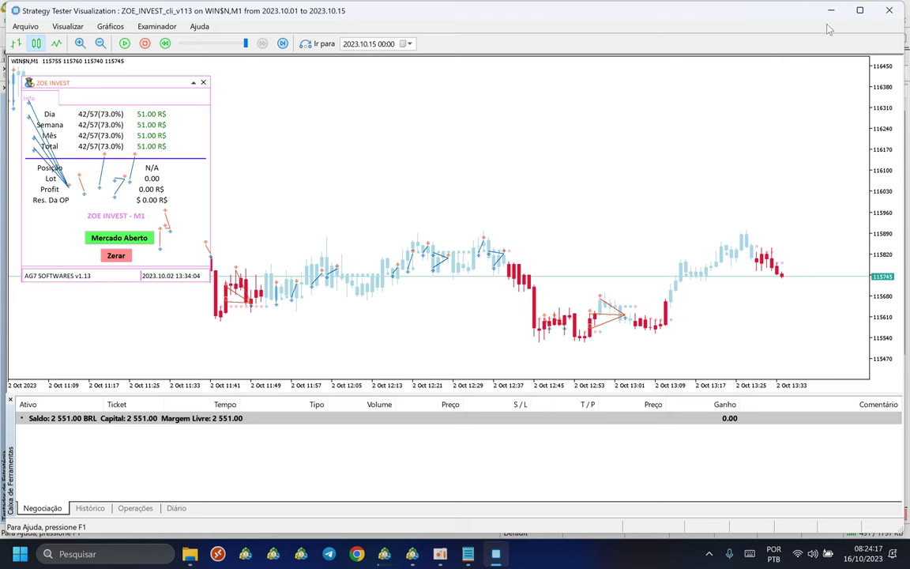
click(498, 555)
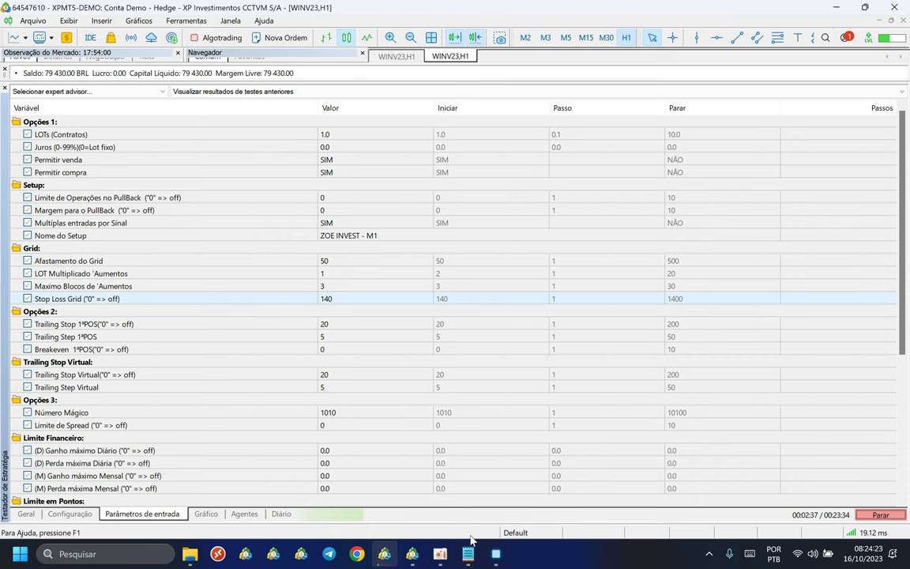
click(496, 554)
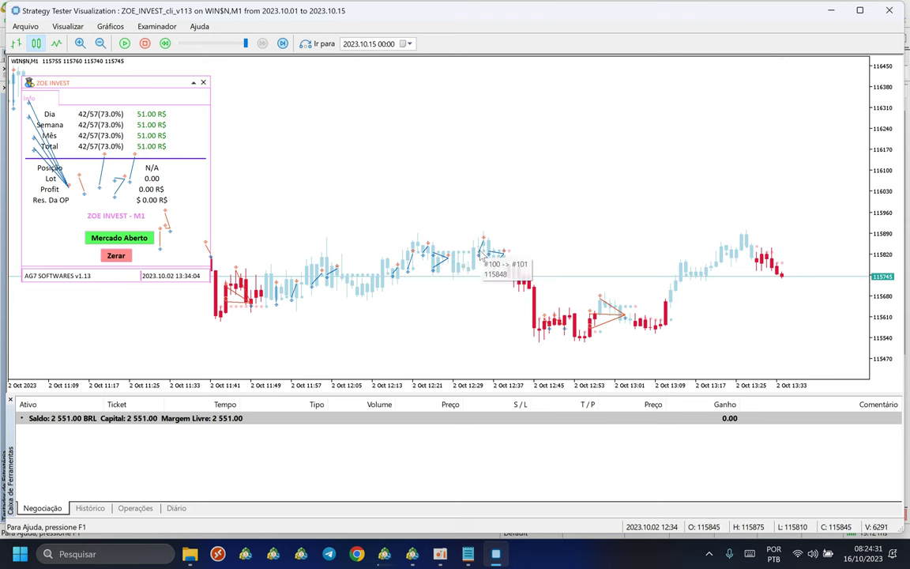
click(499, 555)
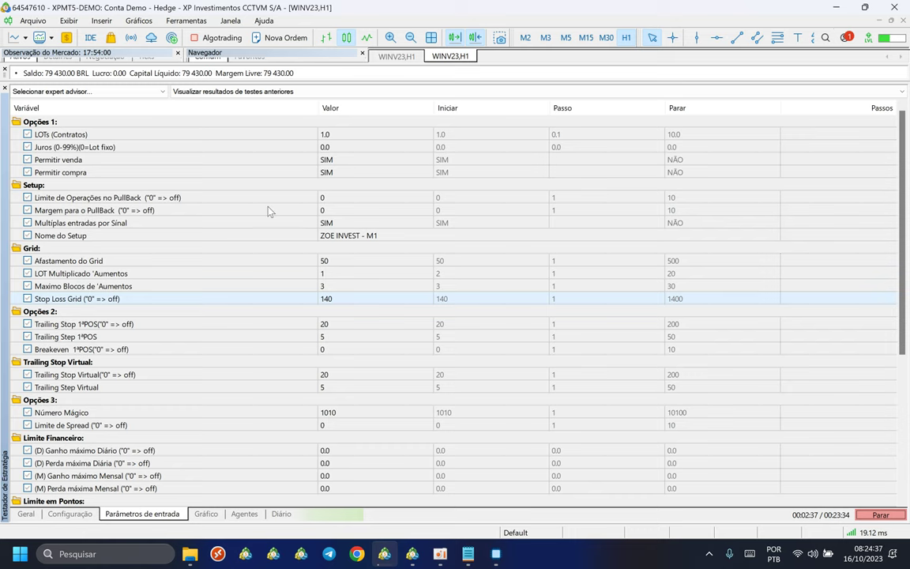
click(496, 553)
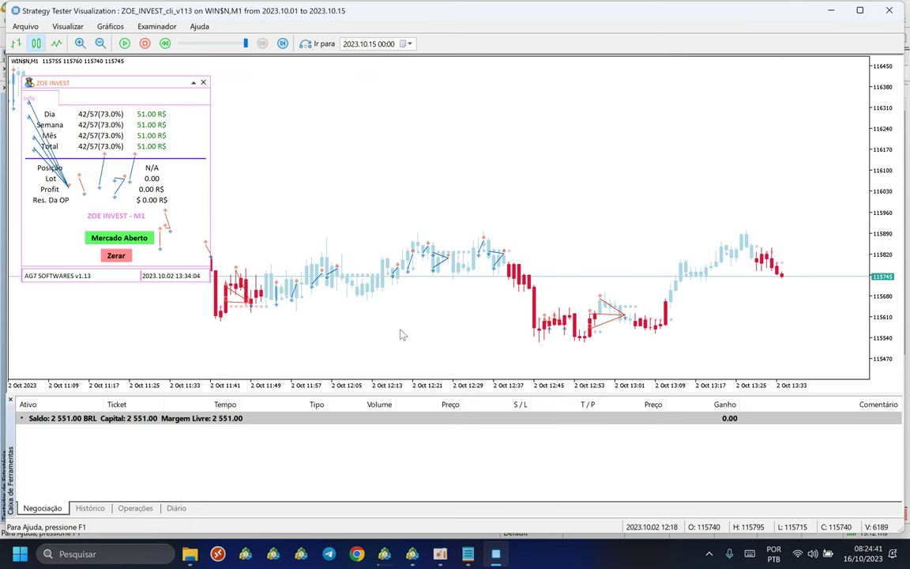
click(496, 554)
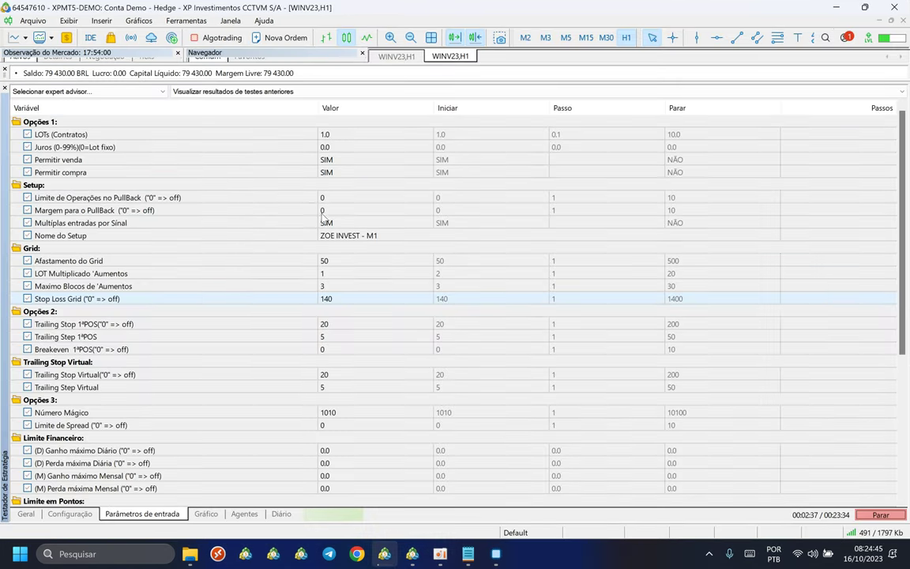
click(496, 554)
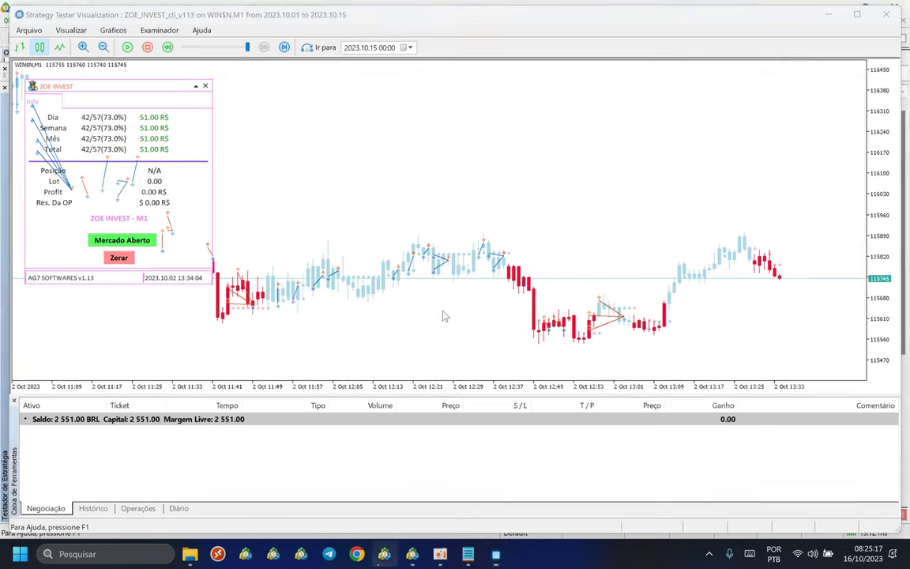
key(alt+Tab)
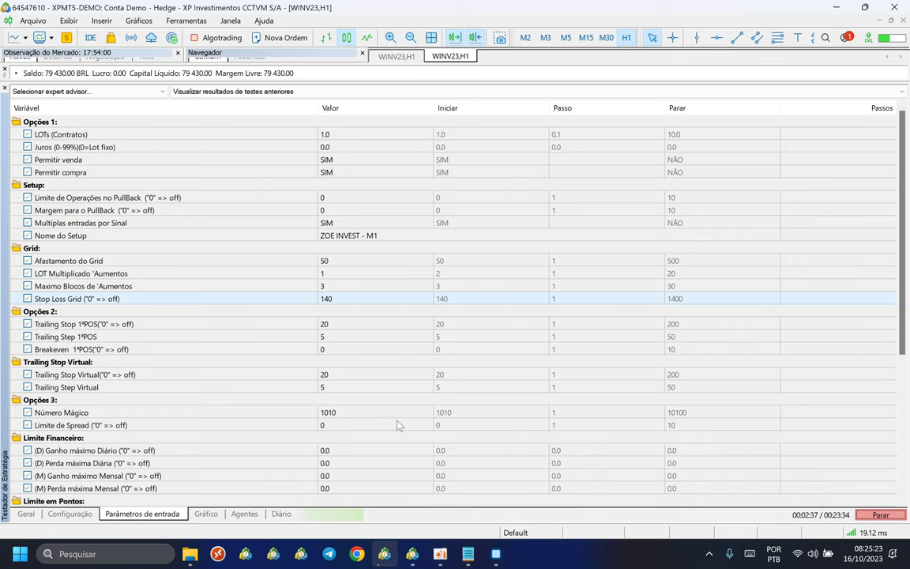
key(alt+Tab)
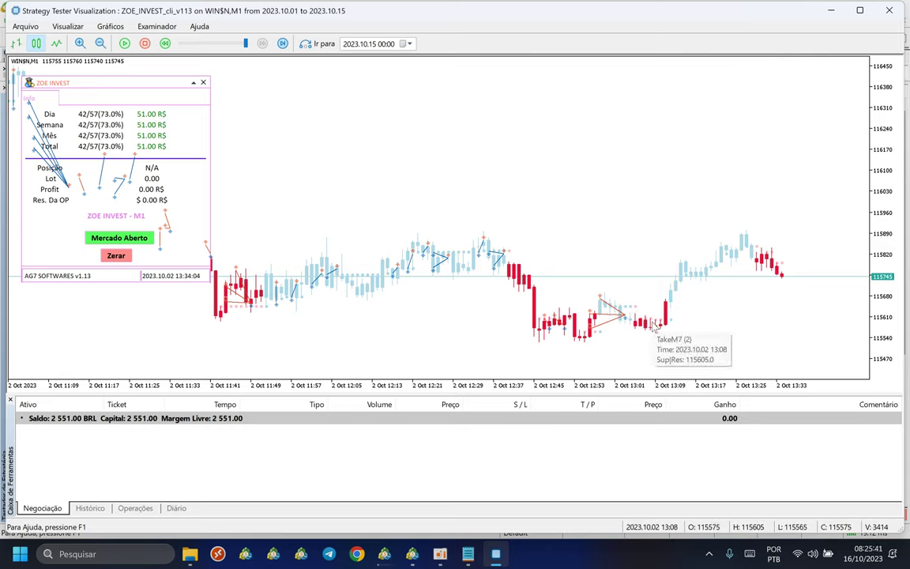
scroll(585, 245, up, 2)
scroll(585, 246, down, 2)
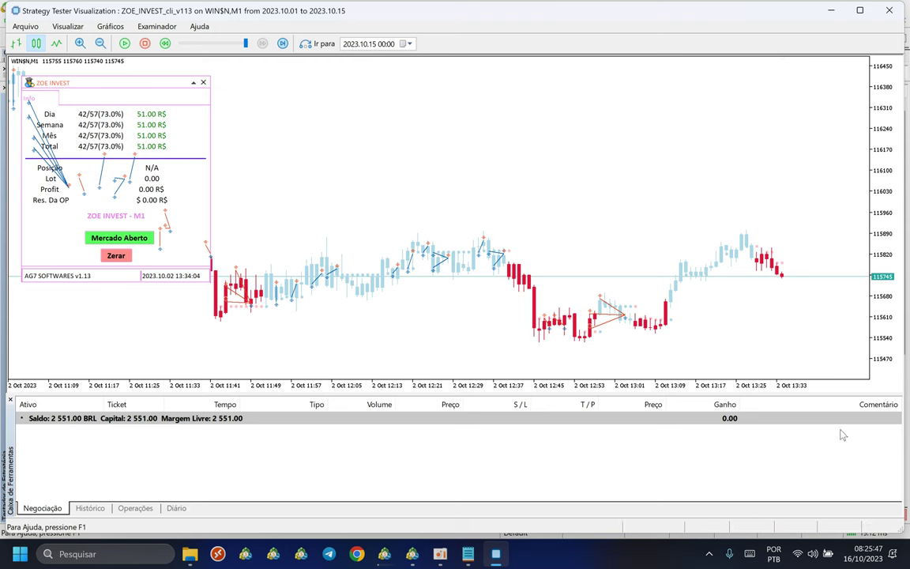
In the other MetaTrader terminal, examine the ZOE_original_v112 backtest's balance graph and input parameters, including LOTs (Contratos), and return to the first terminal
click(417, 556)
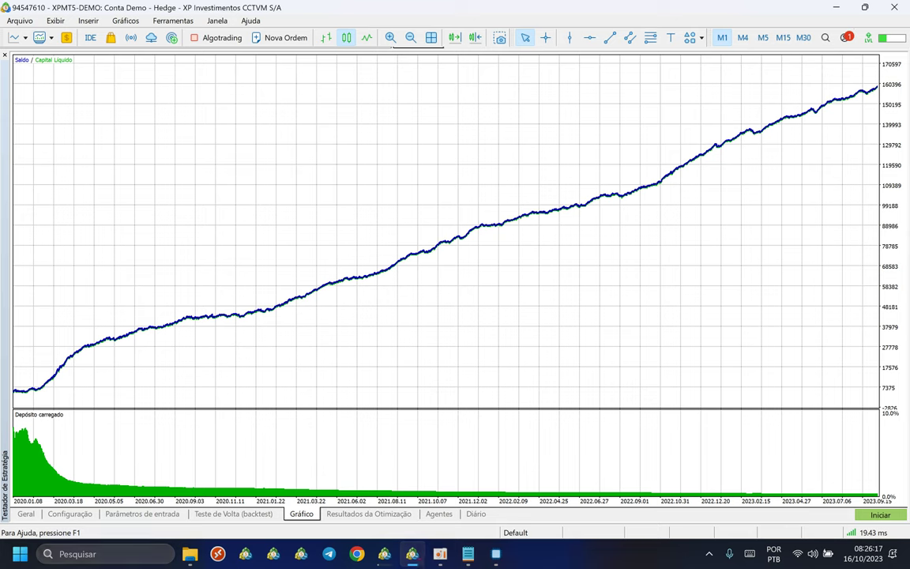
mouse_move(33, 404)
mouse_down()
mouse_move(178, 353)
mouse_move(284, 342)
mouse_move(595, 240)
mouse_move(890, 118)
mouse_move(869, 116)
mouse_move(898, 144)
mouse_up()
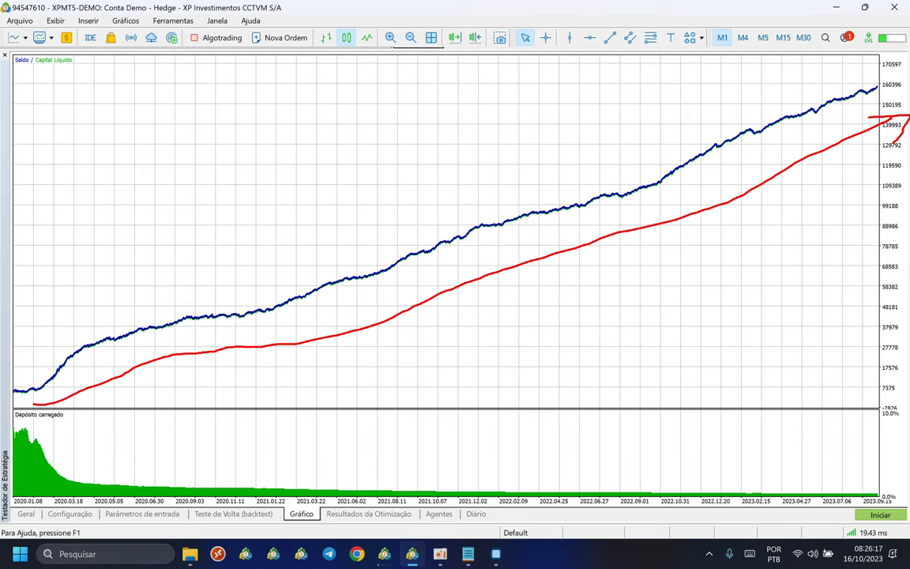
key(Escape)
click(144, 514)
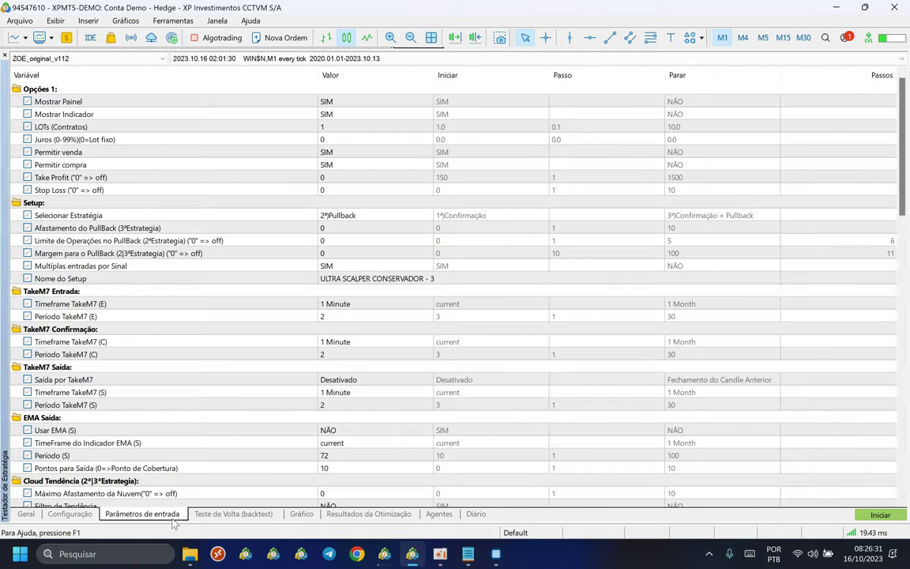
click(308, 127)
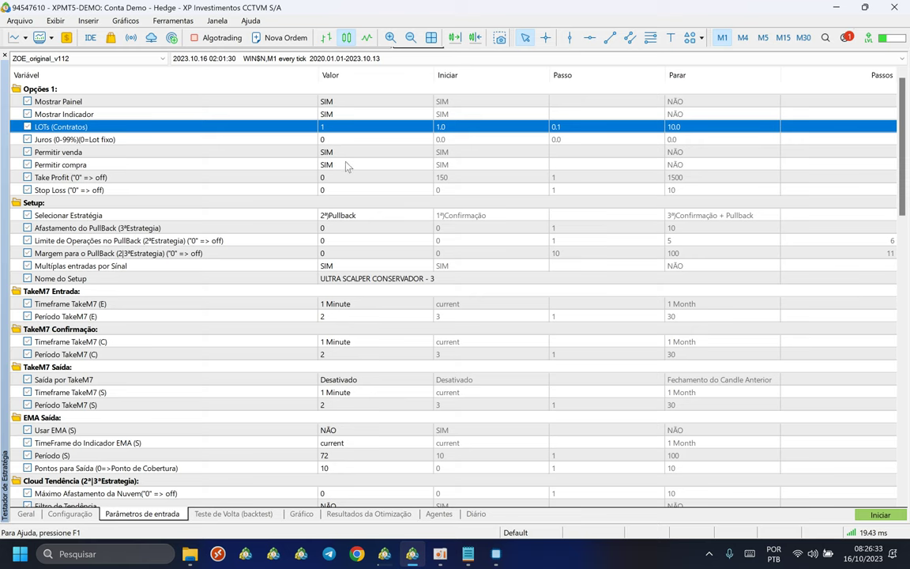
click(302, 514)
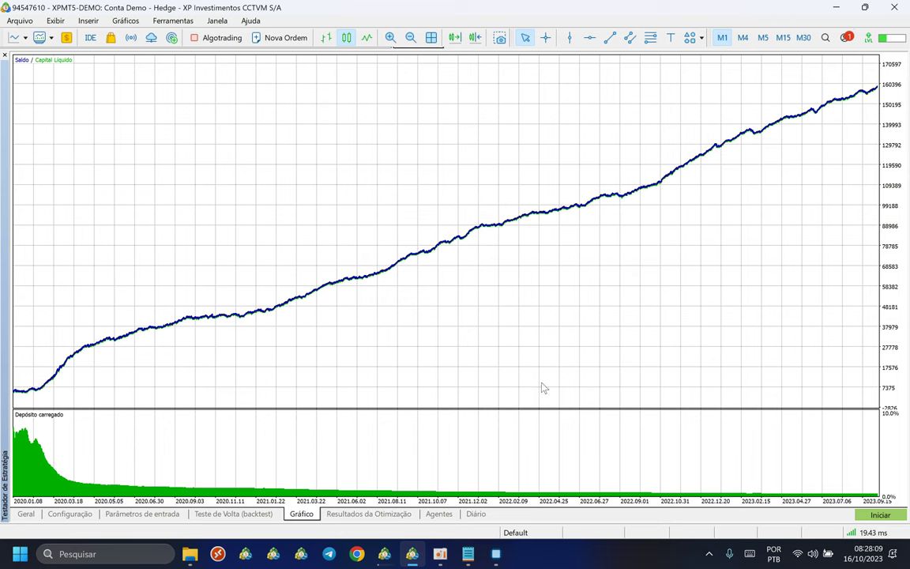
click(384, 555)
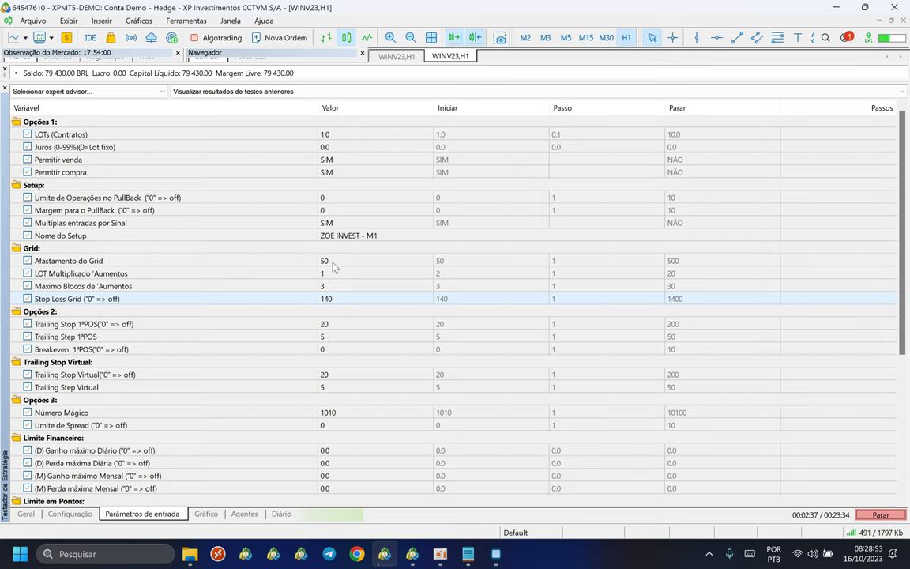
From the desktop, open the Históricos folder's Zoe subfolder and its ULTRA SCALPER CONSERVADOR - 3 bra50 folder
key(super+d)
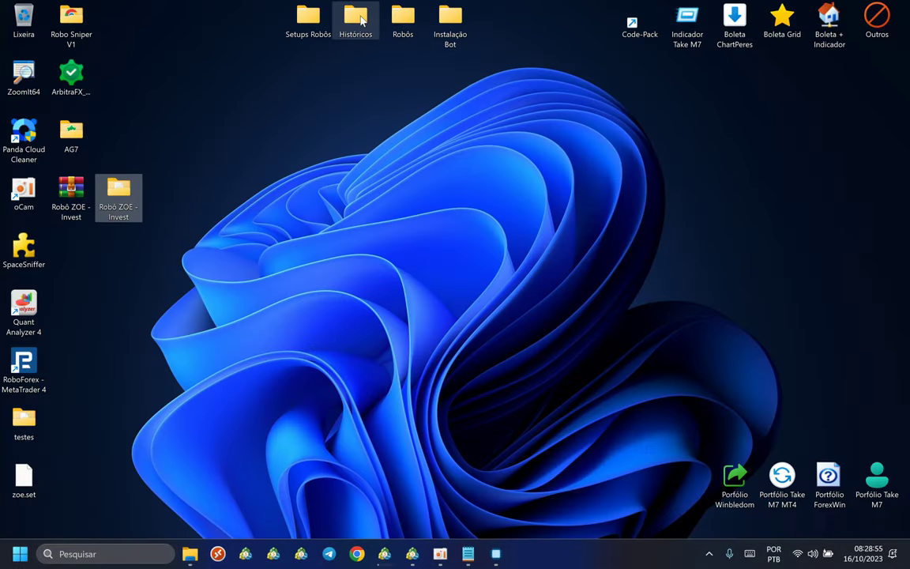
double_click(360, 19)
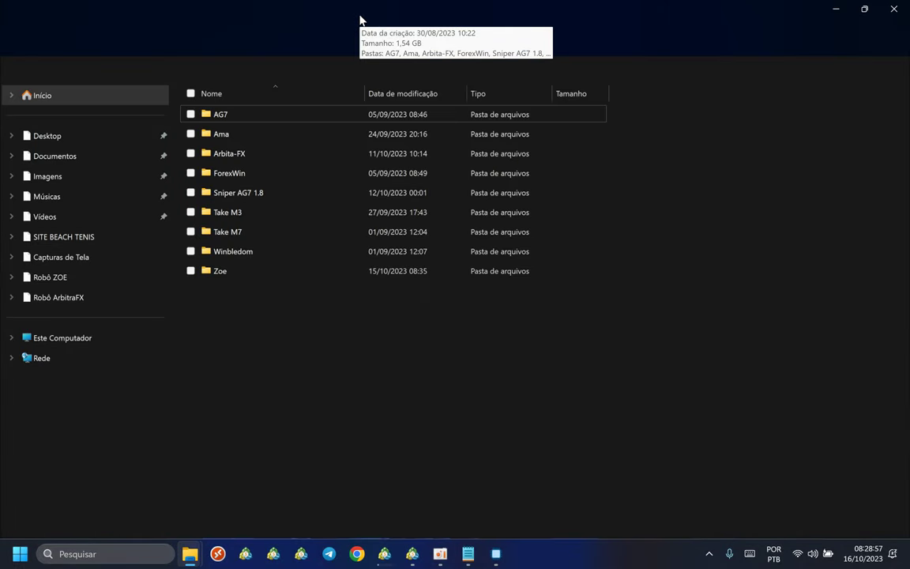
click(240, 274)
double_click(239, 274)
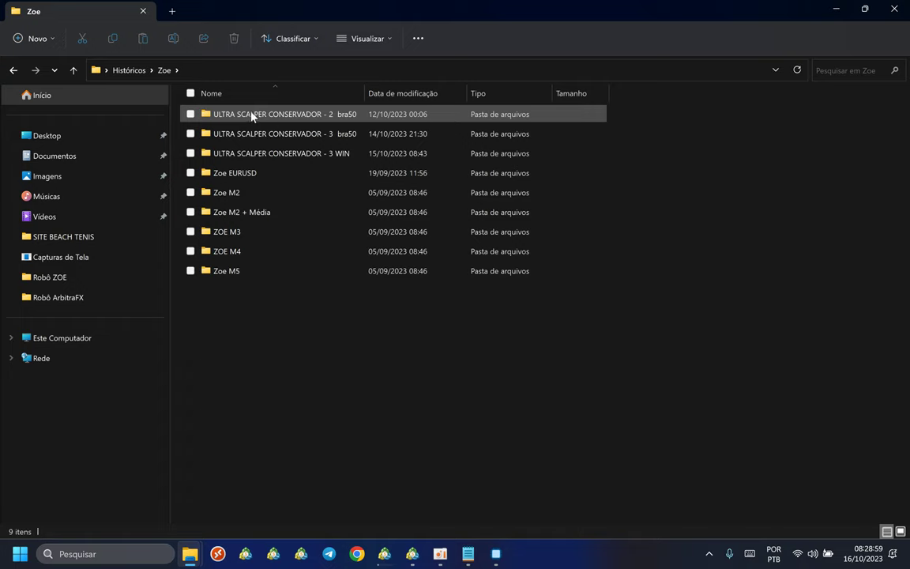
double_click(294, 133)
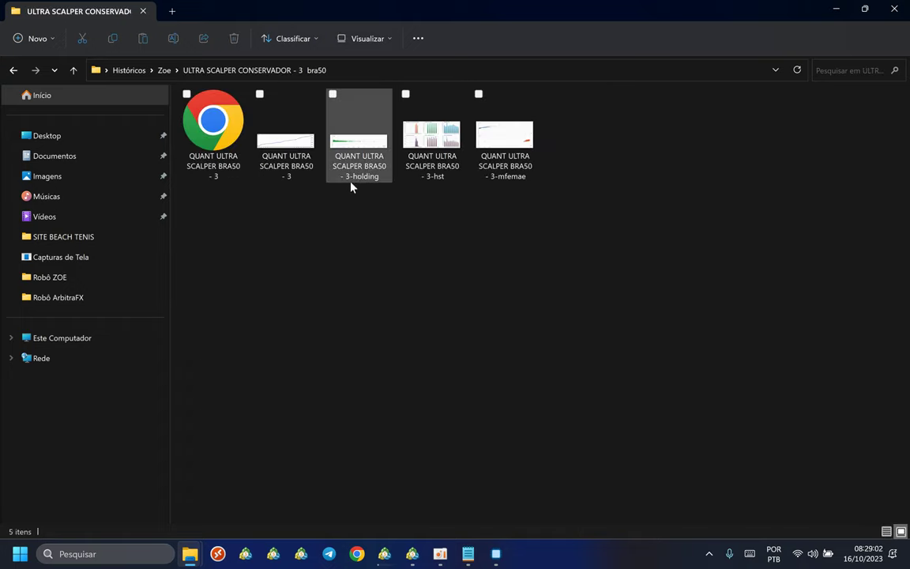
View the QUANT ULTRA SCALPER BRA50 - 3 balance chart image enlarged, close it, and return to the MetaTrader tester parameters
double_click(301, 144)
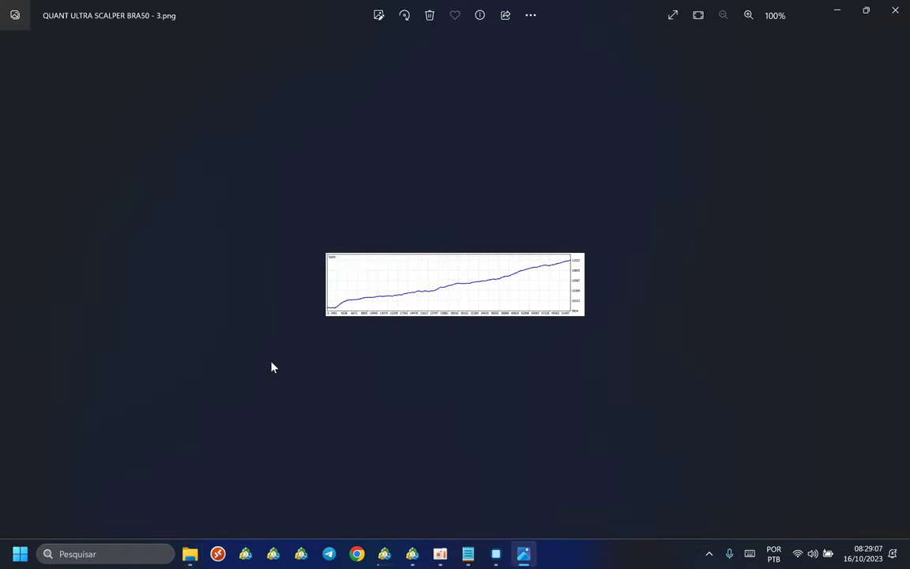
scroll(353, 298, up, 5)
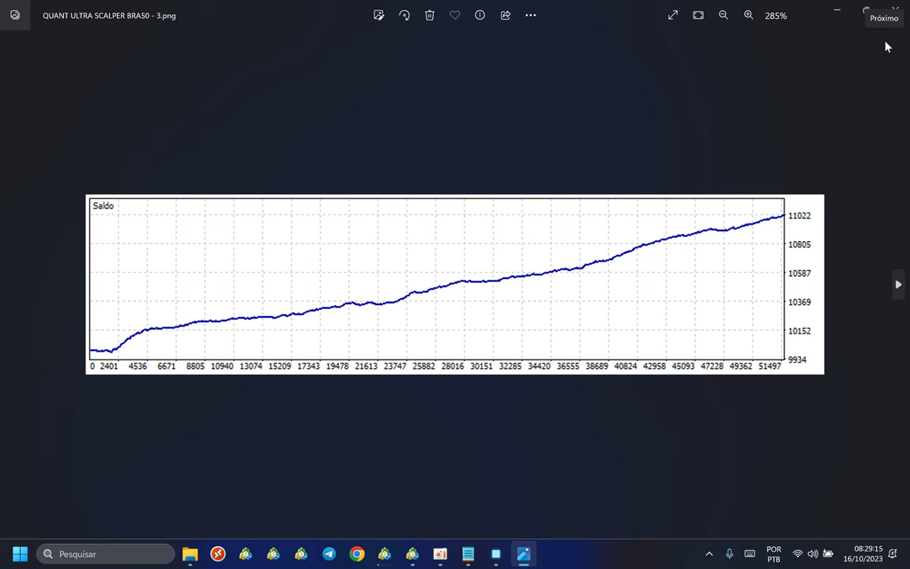
click(895, 10)
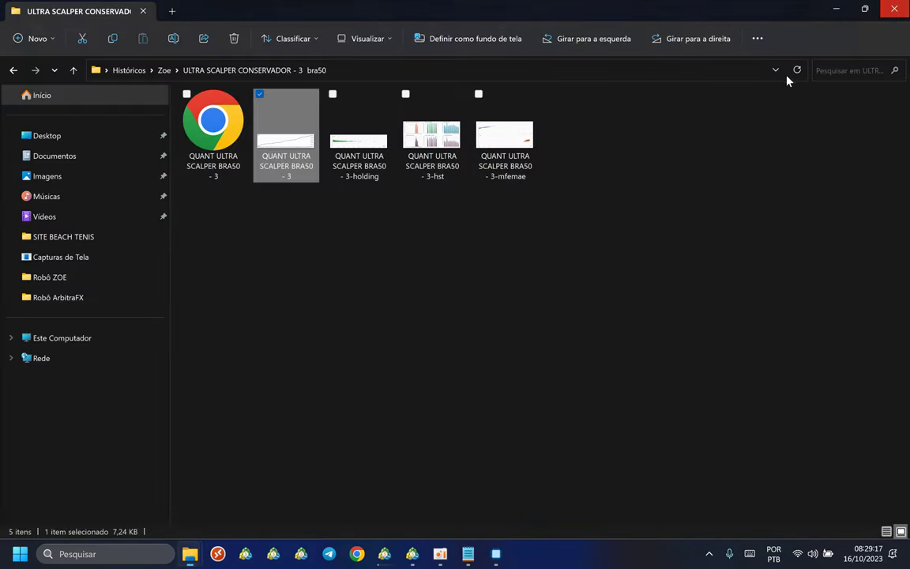
click(382, 254)
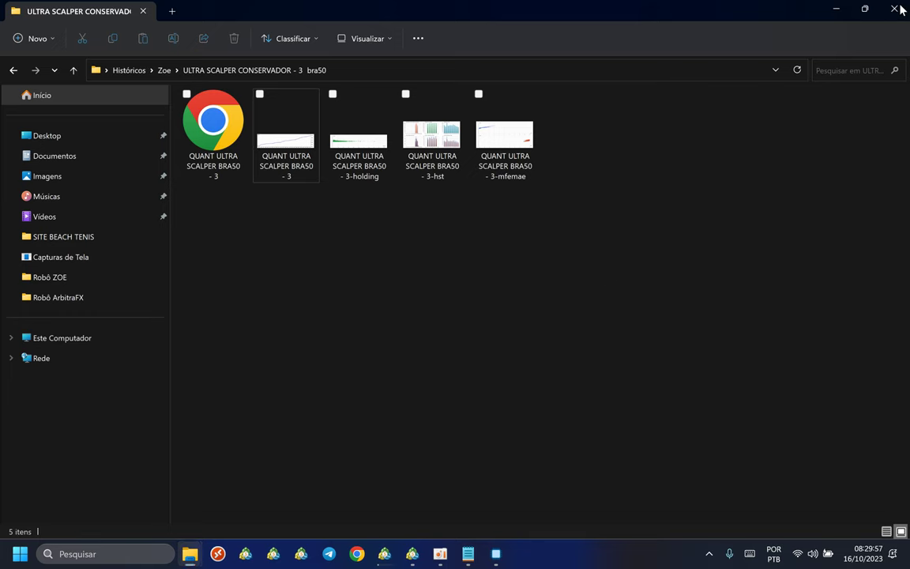
click(836, 9)
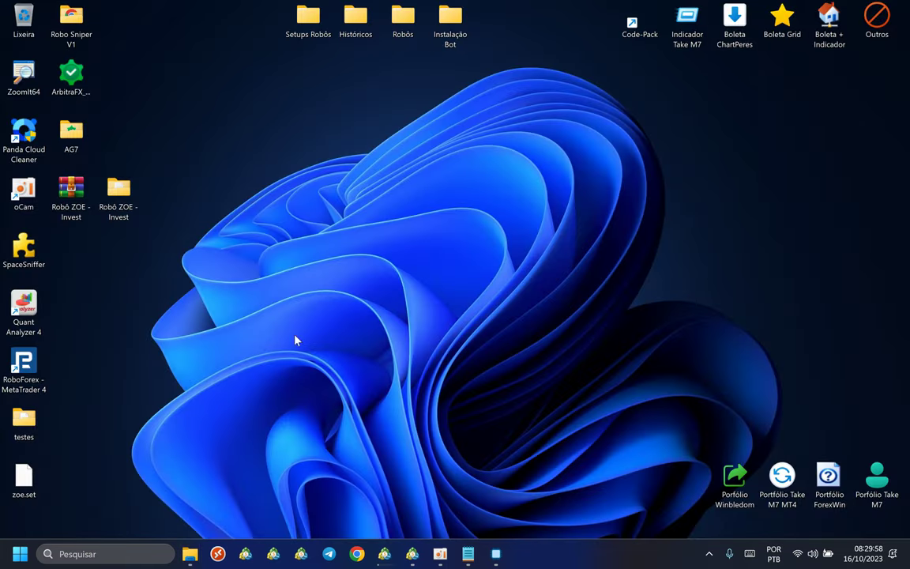
click(383, 553)
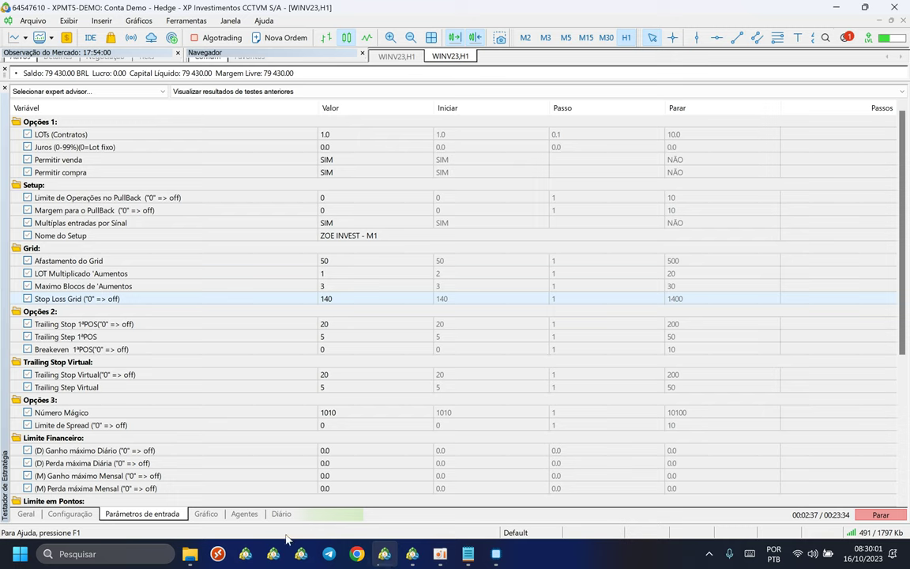